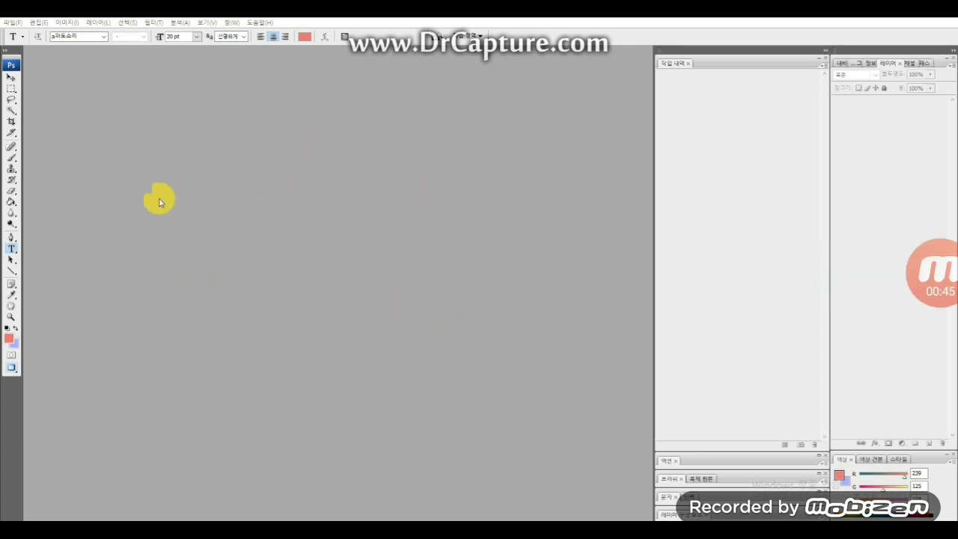
# Step: Set up a new document 5.4 cm wide and 8.8 cm high with a resolution of 300 pixels/inch
pyautogui.click(18, 25)
pyautogui.click(22, 33)
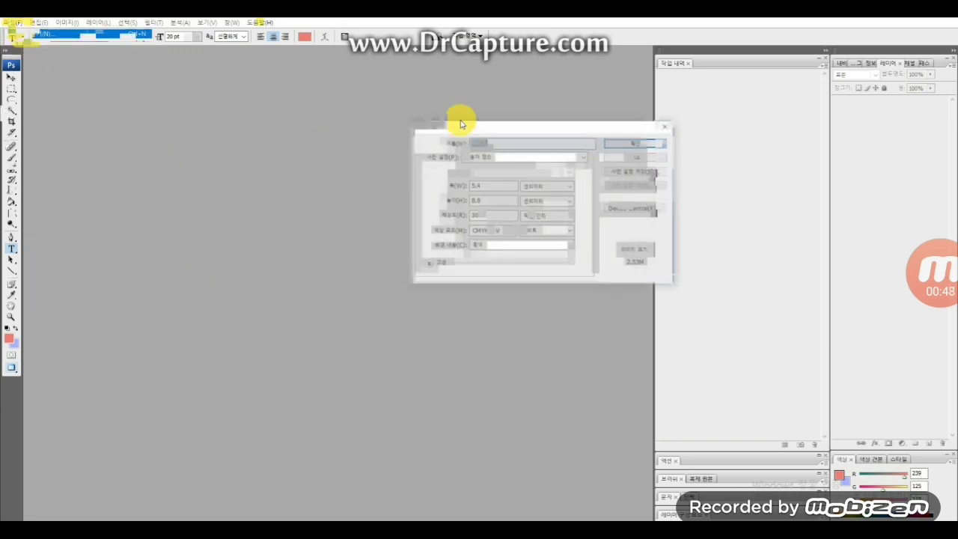
pyautogui.doubleClick(495, 185)
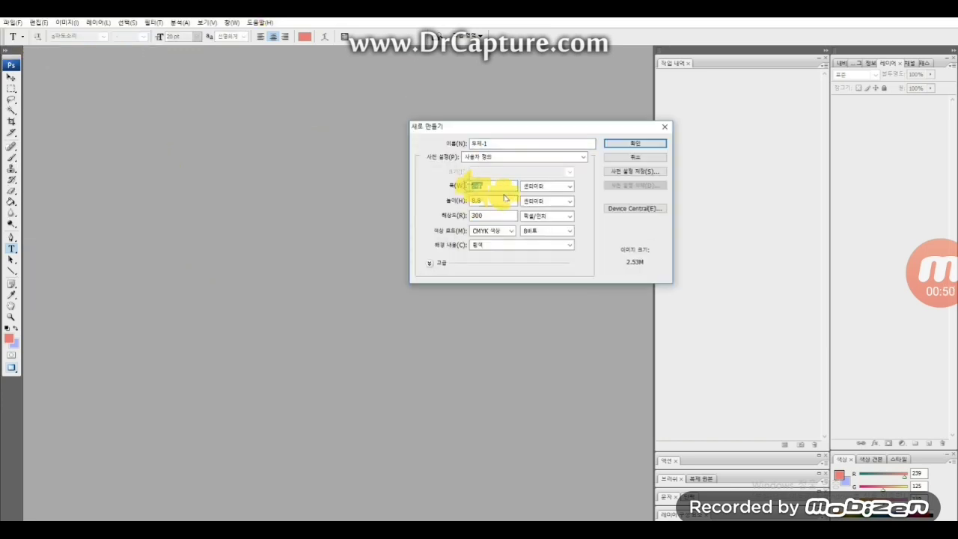
pyautogui.click(531, 186)
pyautogui.click(539, 214)
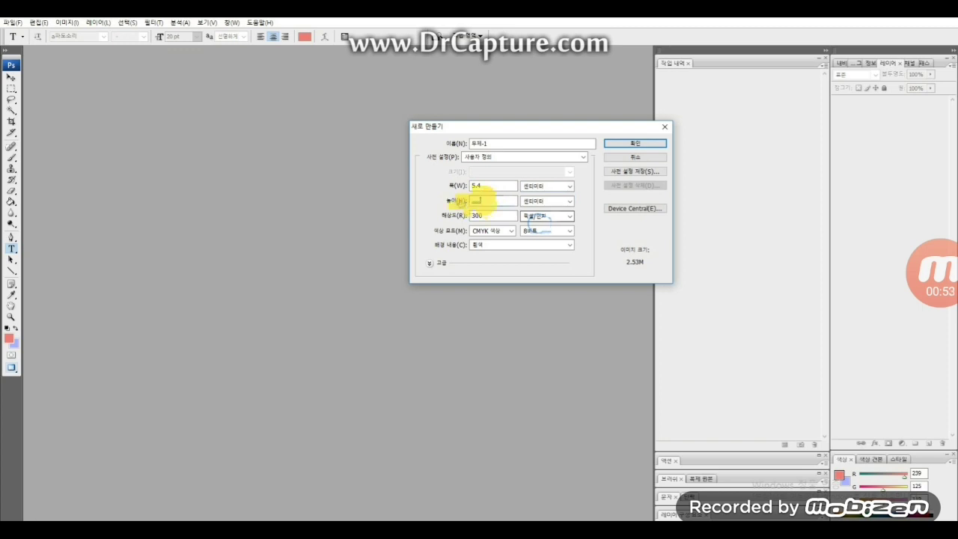
pyautogui.click(546, 200)
pyautogui.click(531, 217)
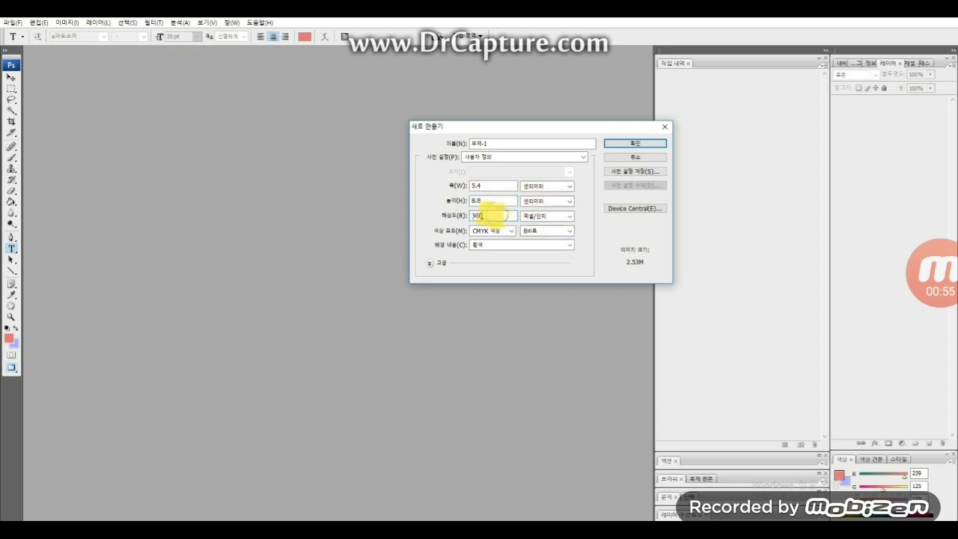
pyautogui.click(558, 217)
pyautogui.click(546, 225)
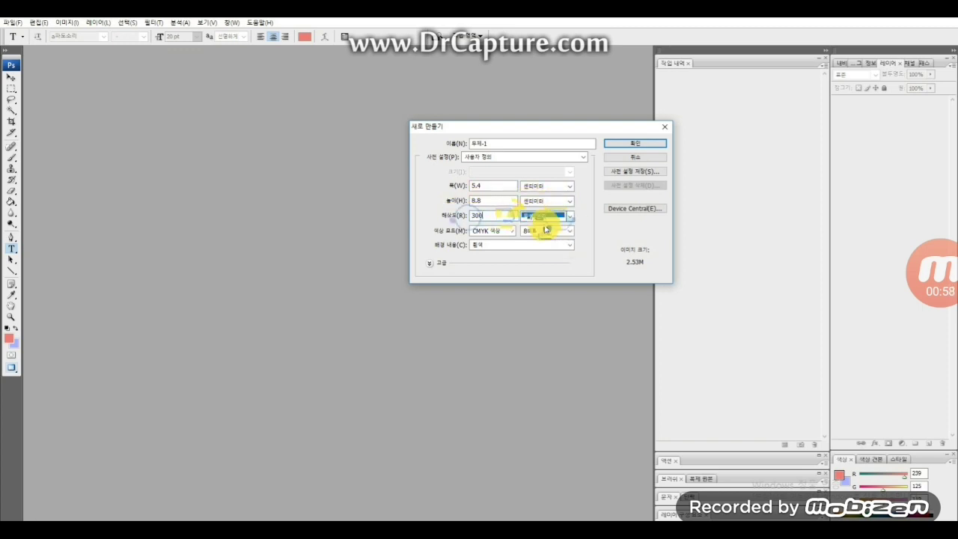
# Step: Set the new document's colour mode to CMYK and create the document
pyautogui.click(499, 233)
pyautogui.click(490, 256)
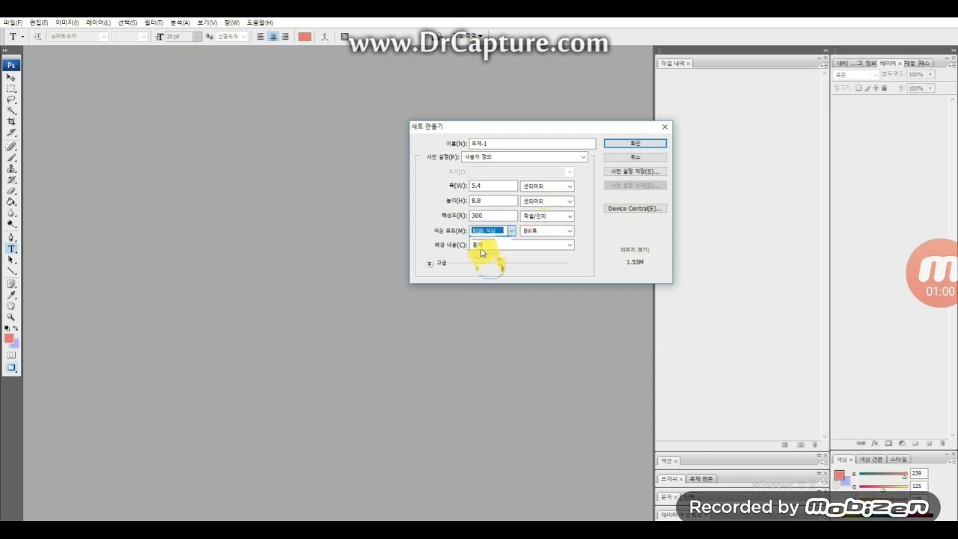
pyautogui.click(503, 232)
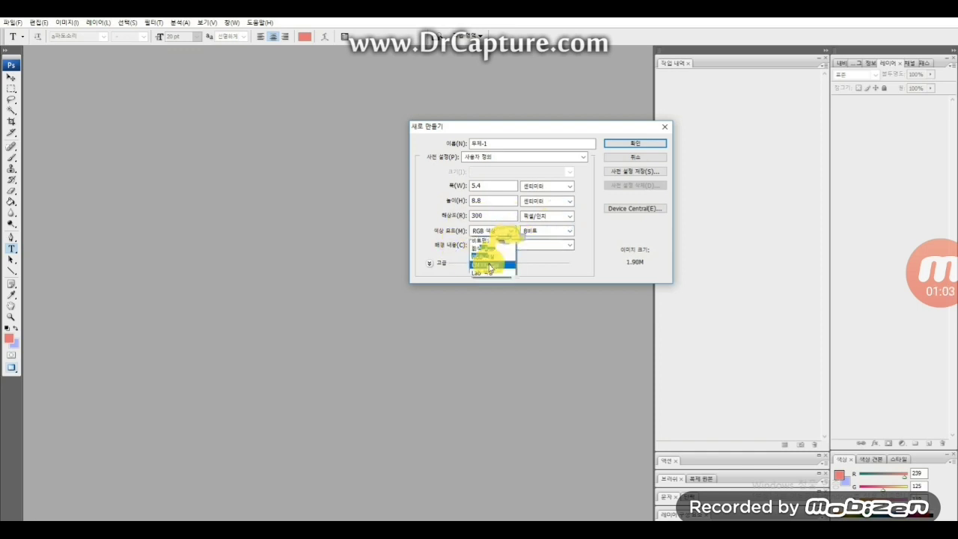
pyautogui.click(482, 264)
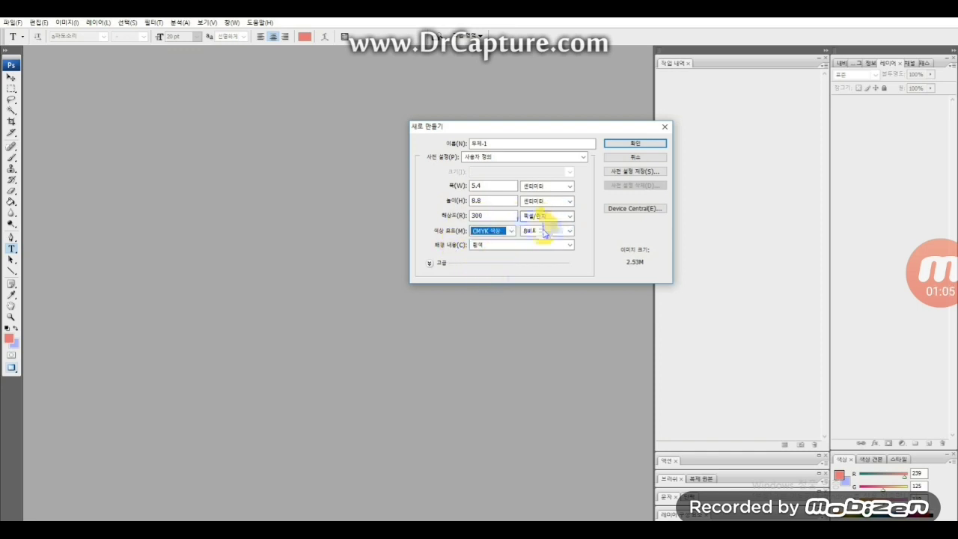
pyautogui.click(633, 143)
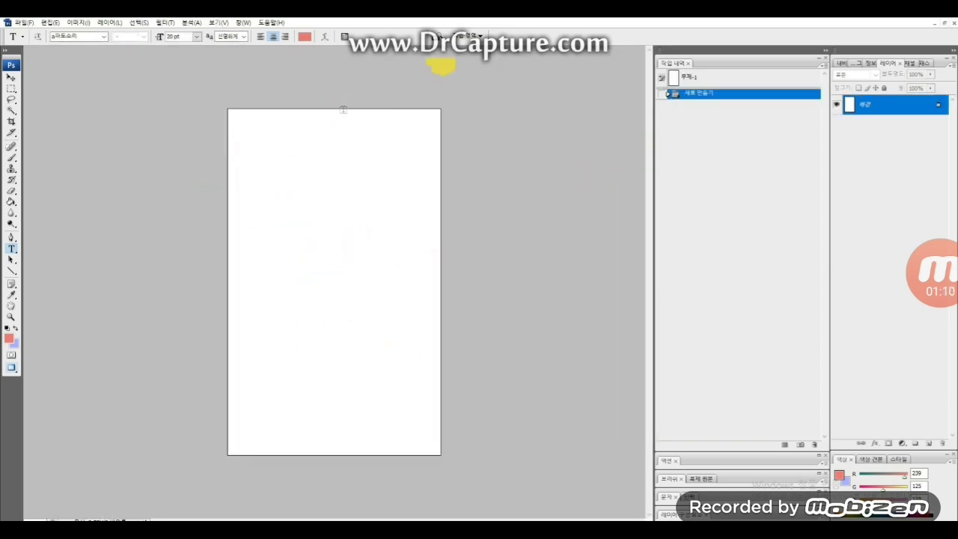
# Step: Open the glitter texture image 텍스쳐.bmp from the desktop
pyautogui.click(21, 23)
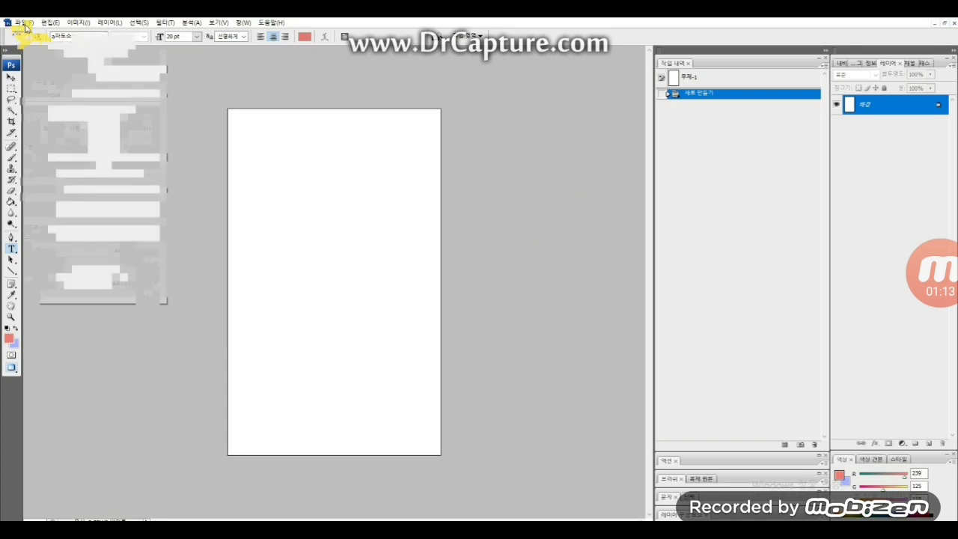
pyautogui.click(26, 43)
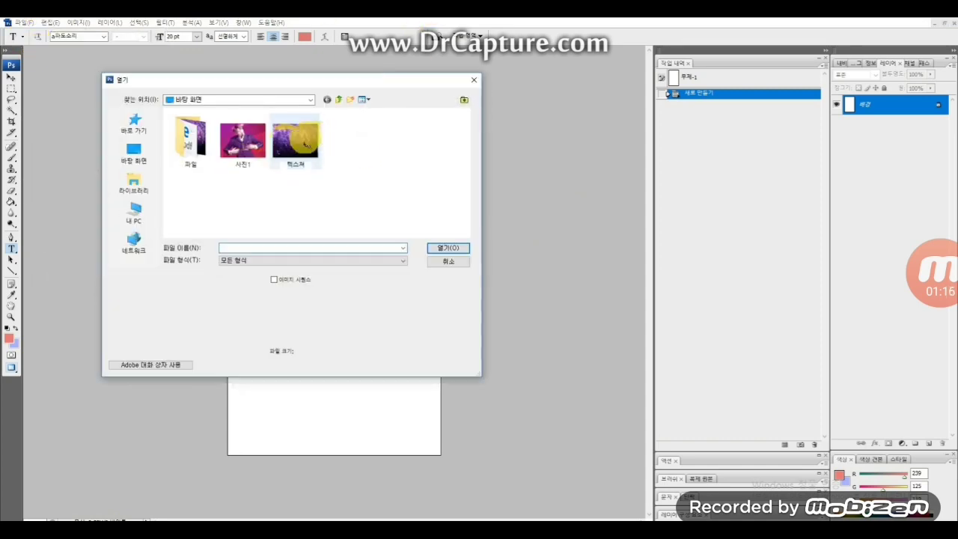
pyautogui.doubleClick(295, 141)
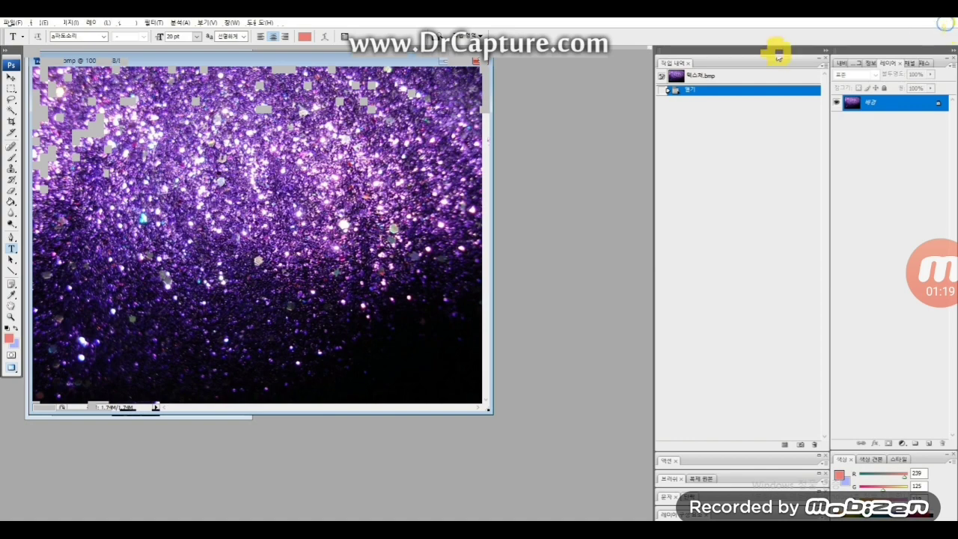
# Step: Select the whole texture image, move it into the blank document as a new layer, and maximise that document's window
pyautogui.moveTo(329, 60); pyautogui.dragTo(582, 84)
pyautogui.hotkey('ctrl', 'a')
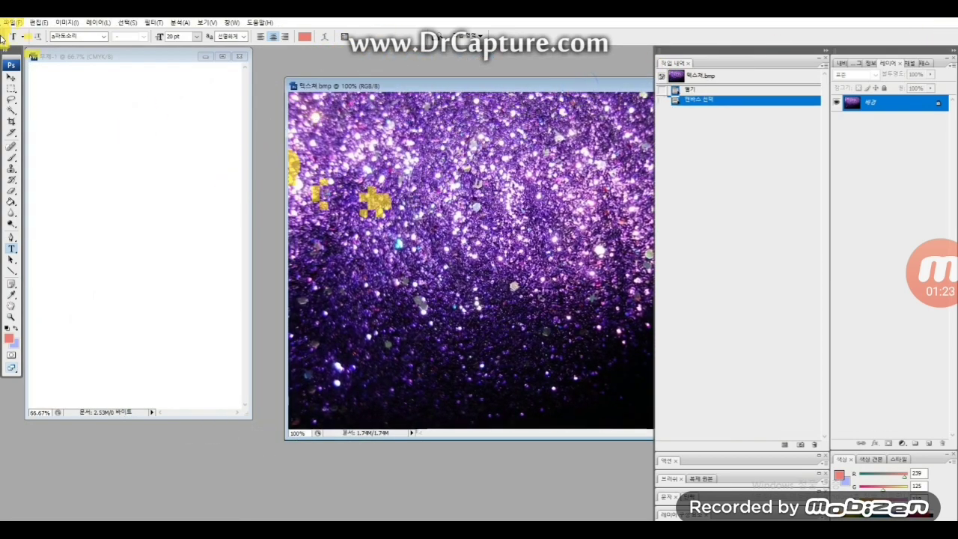
pyautogui.click(11, 76)
pyautogui.moveTo(460, 121); pyautogui.dragTo(205, 139)
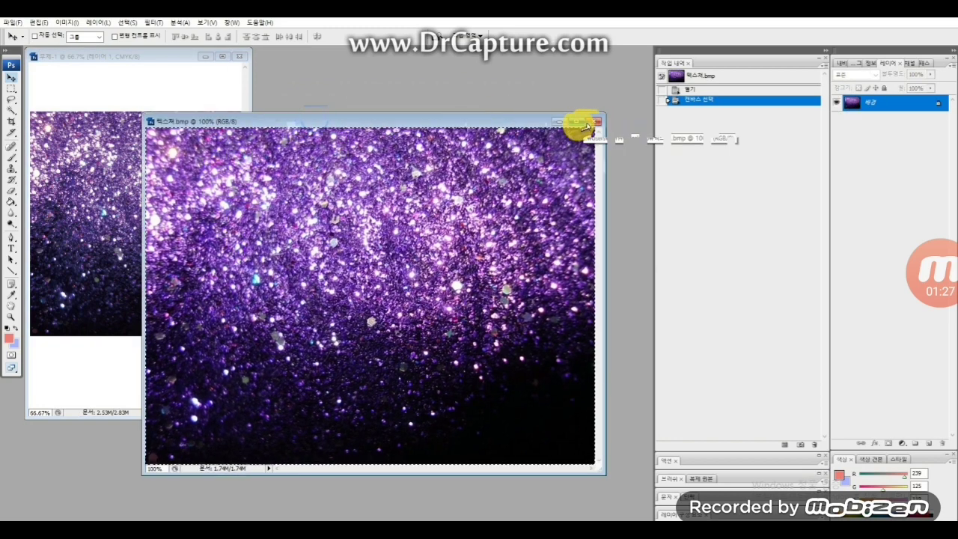
pyautogui.click(583, 120)
pyautogui.click(222, 56)
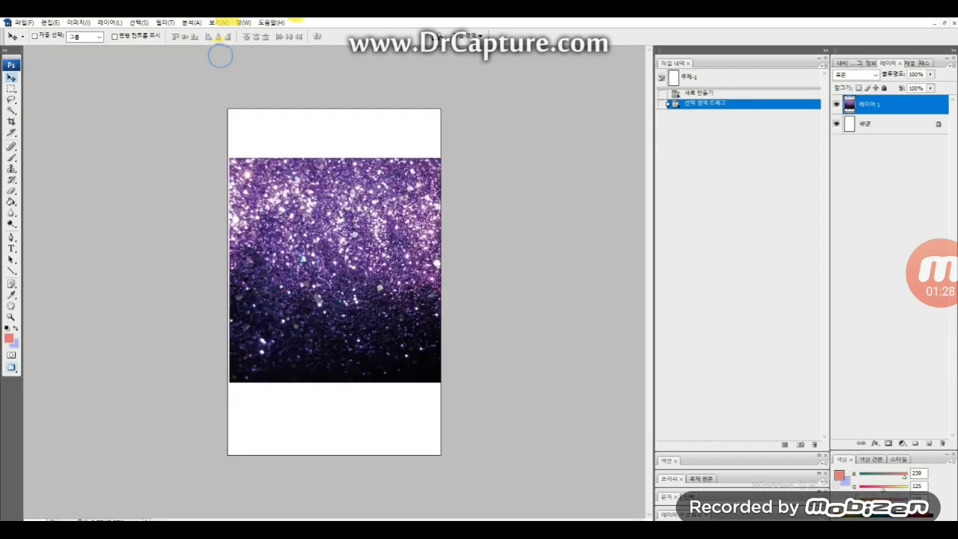
# Step: Free-transform the texture layer so that it covers the entire canvas
pyautogui.hotkey('ctrl', 't')
pyautogui.moveTo(406, 225); pyautogui.dragTo(363, 188)
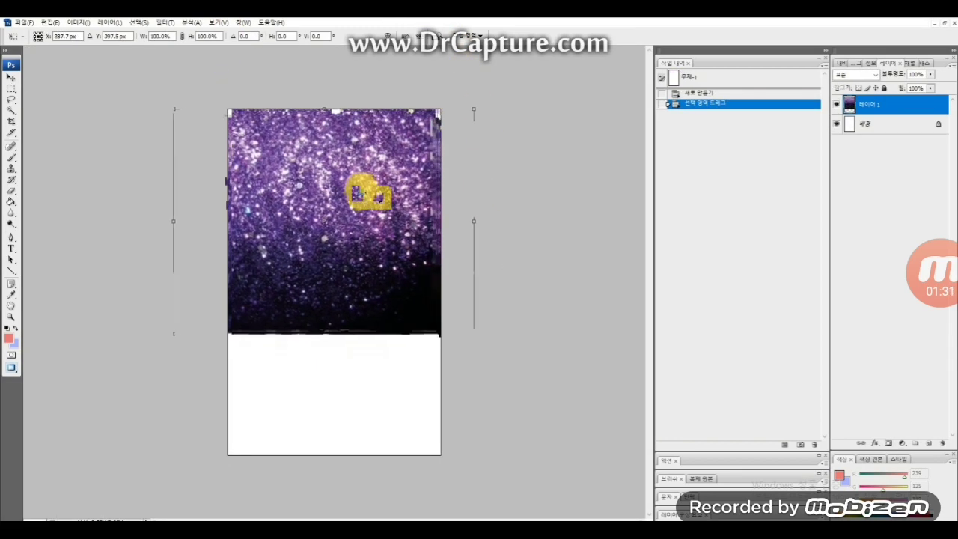
pyautogui.moveTo(473, 336); pyautogui.dragTo(541, 454)
pyautogui.moveTo(484, 417); pyautogui.dragTo(463, 415)
pyautogui.press('Return')
# Step: Add a text layer reading "정국홀릭" near the middle of the canvas
pyautogui.click(11, 247)
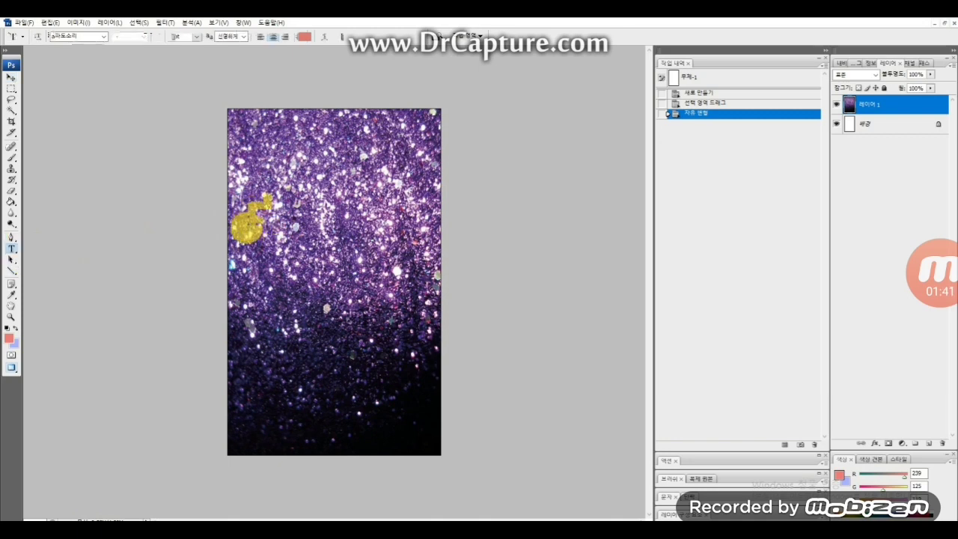
pyautogui.click(407, 298)
pyautogui.write('사진을 찍')
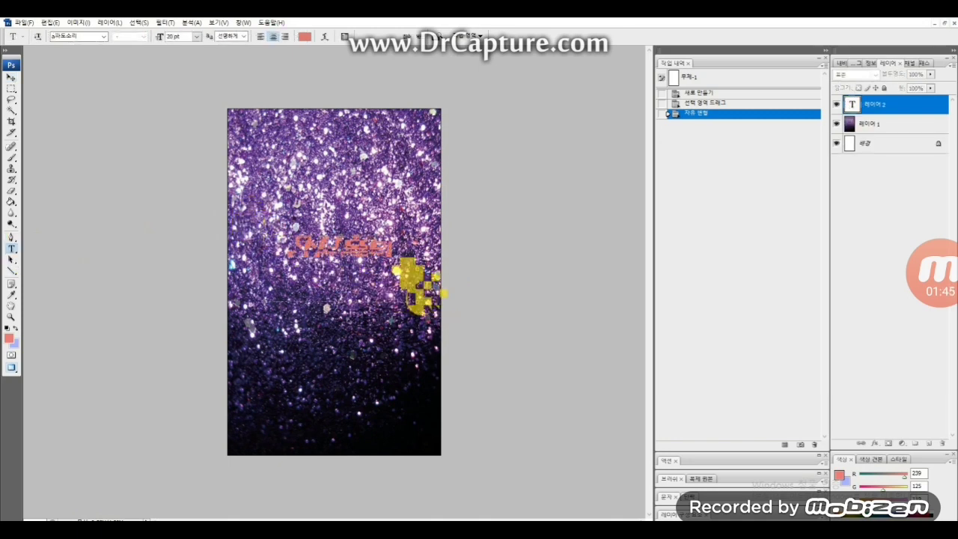
# Step: Recolour the "정국홀릭" text to white
pyautogui.moveTo(397, 251); pyautogui.dragTo(271, 233)
pyautogui.click(305, 37)
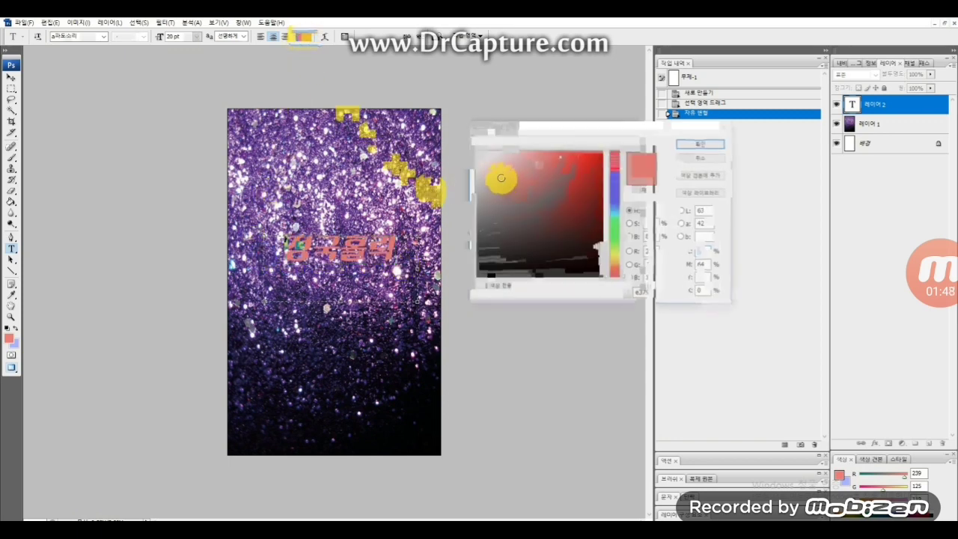
pyautogui.moveTo(495, 159); pyautogui.dragTo(473, 142)
pyautogui.click(700, 143)
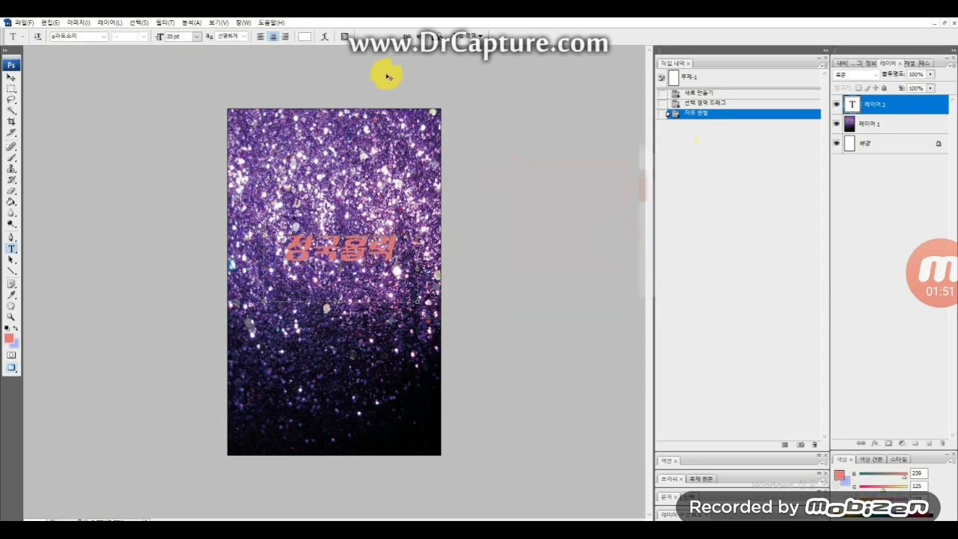
pyautogui.click(305, 37)
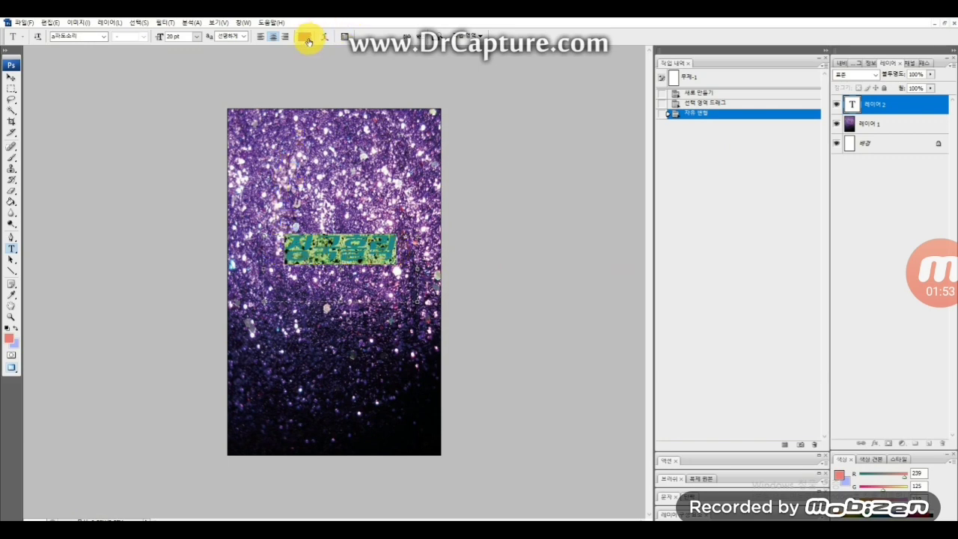
pyautogui.click(700, 143)
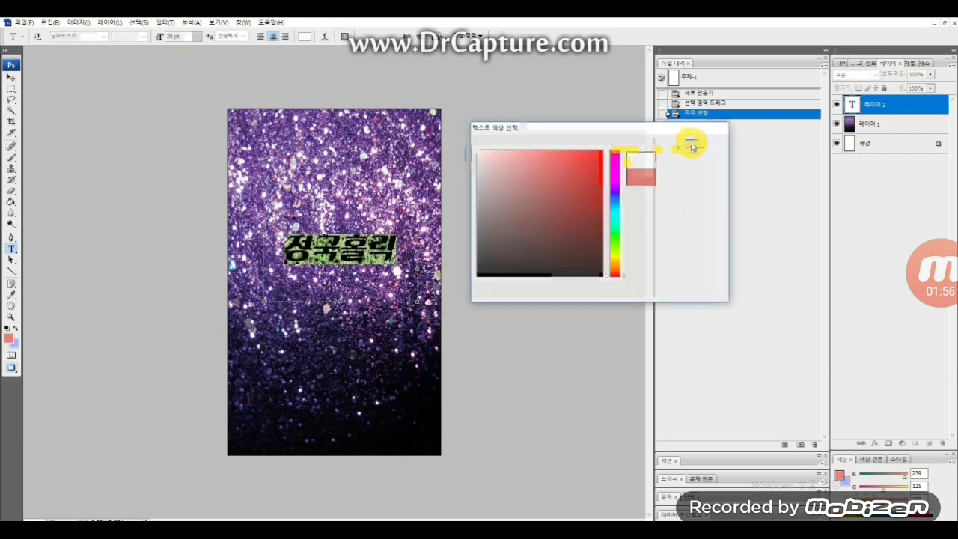
pyautogui.click(380, 254)
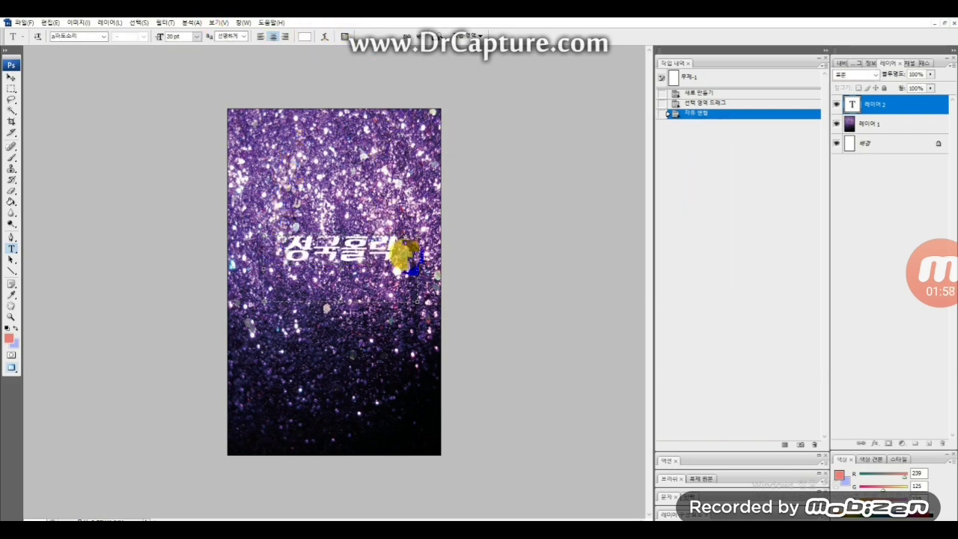
pyautogui.moveTo(408, 256); pyautogui.dragTo(280, 247)
pyautogui.click(367, 253)
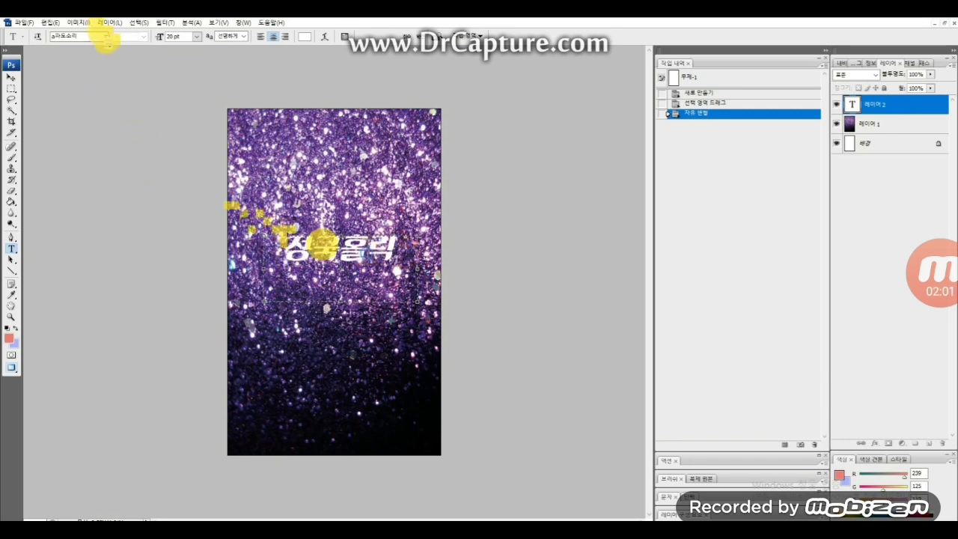
pyautogui.click(107, 37)
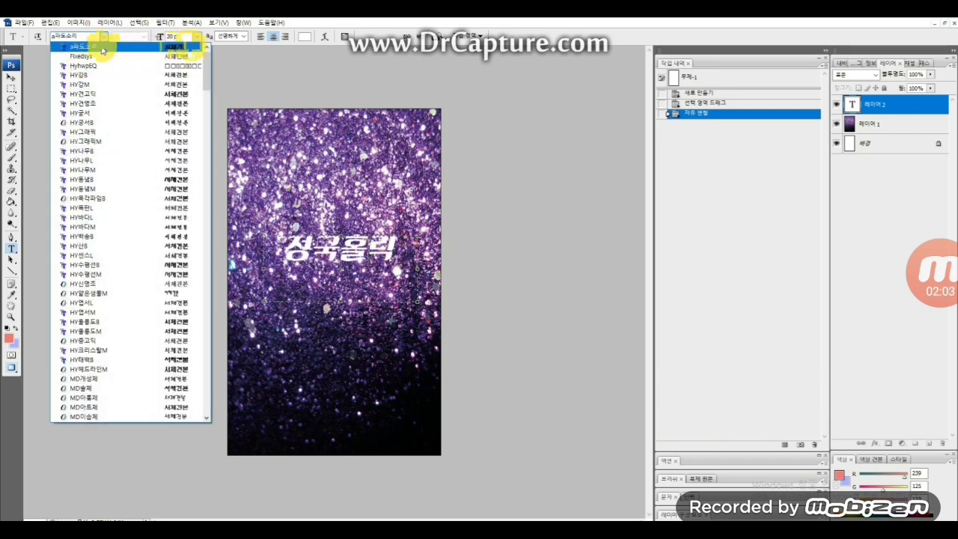
pyautogui.click(104, 36)
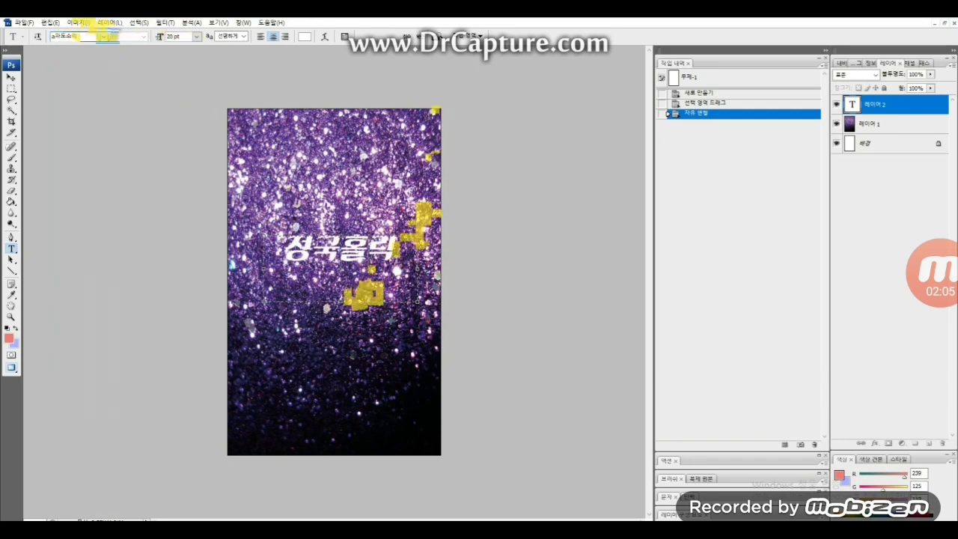
# Step: Set the size of the "정국홀릭" text to 26 pt and move it slightly down and to the left to centre it
pyautogui.moveTo(419, 271); pyautogui.dragTo(235, 243)
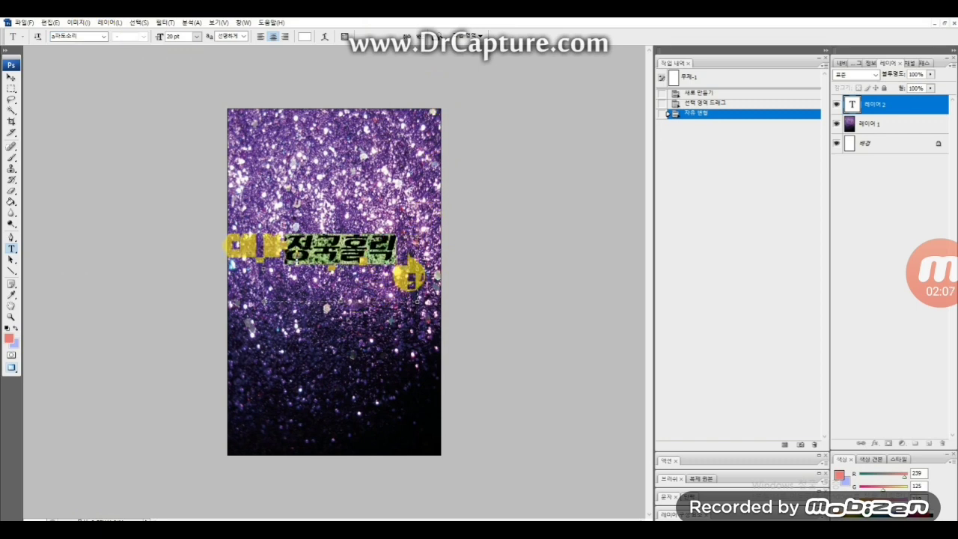
pyautogui.click(174, 37)
pyautogui.press('Up')
pyautogui.press('Up')
pyautogui.press('Up')
pyautogui.press('Up')
pyautogui.press('Up')
pyautogui.press('Up')
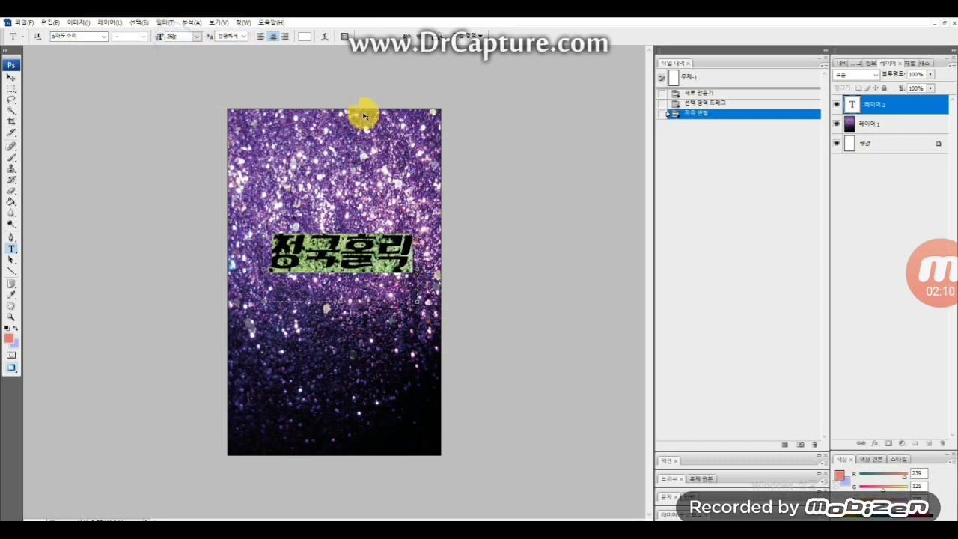
pyautogui.click(11, 77)
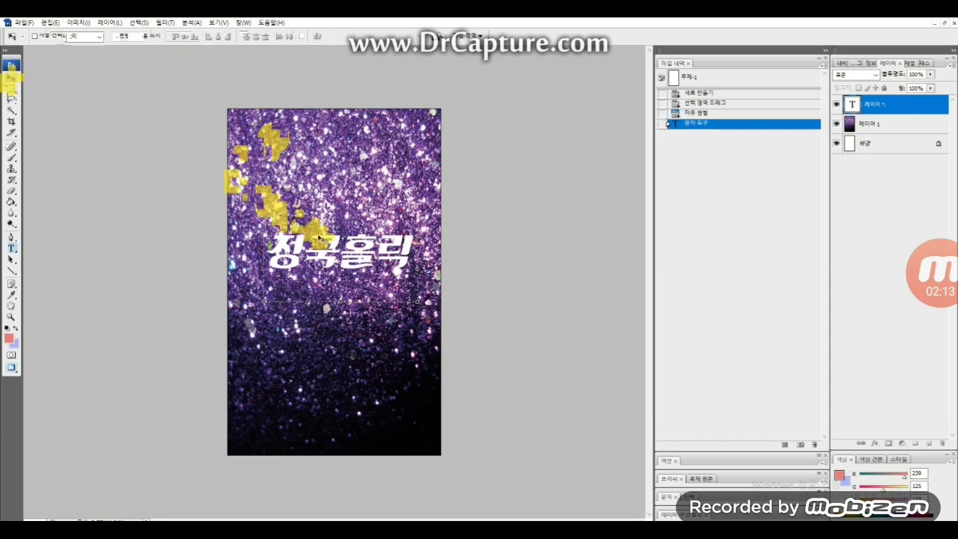
pyautogui.moveTo(326, 253); pyautogui.dragTo(289, 268)
pyautogui.click(11, 248)
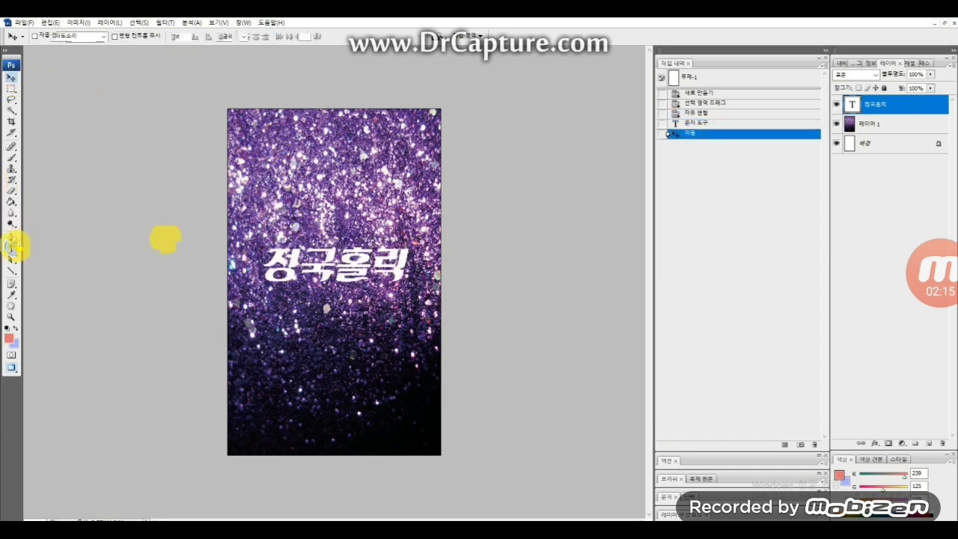
pyautogui.click(386, 265)
pyautogui.moveTo(416, 268); pyautogui.dragTo(262, 268)
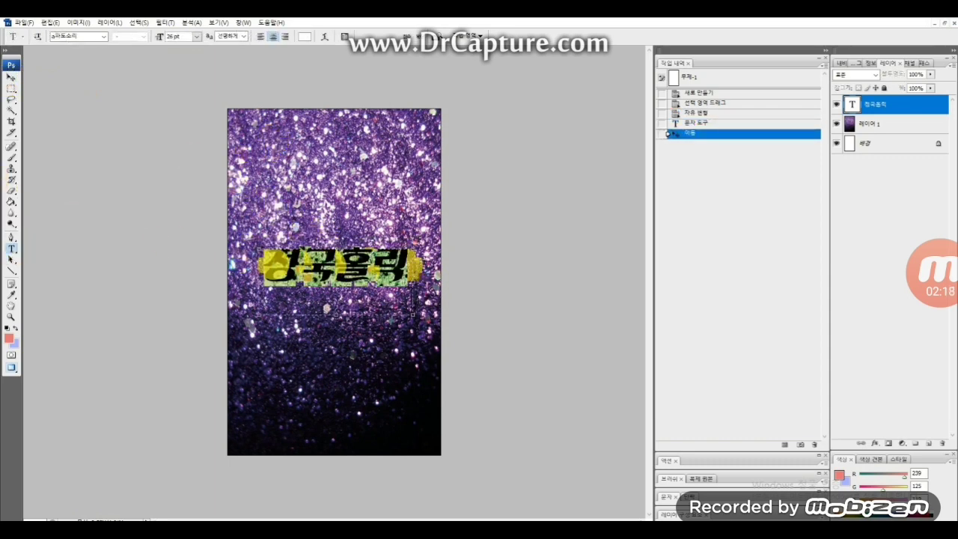
# Step: Add a stroke effect to the "정국홀릭" text layer
pyautogui.click(890, 106)
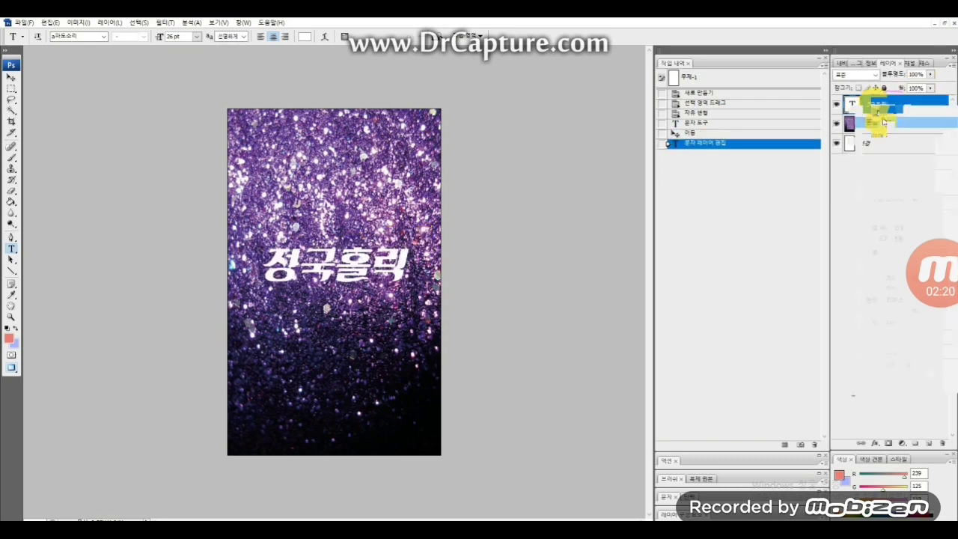
pyautogui.doubleClick(895, 107)
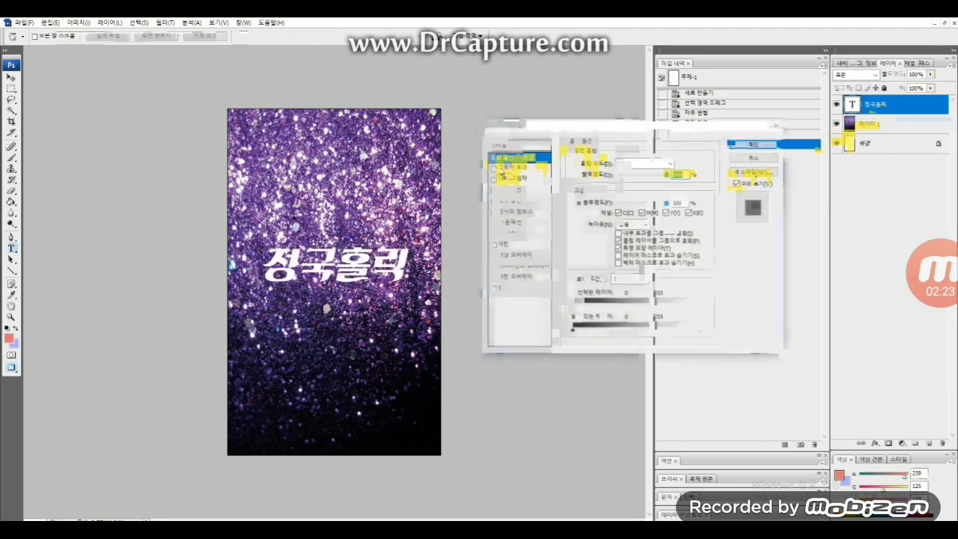
pyautogui.click(494, 288)
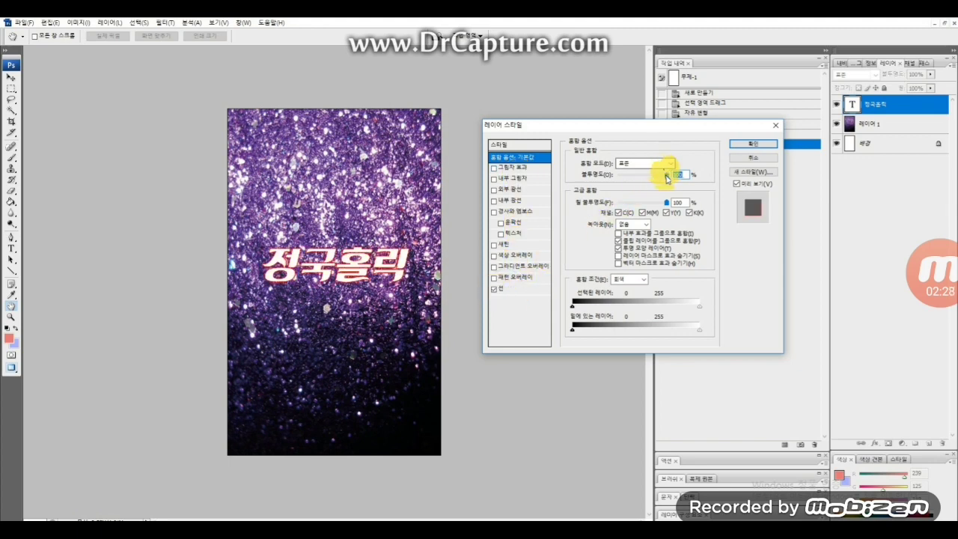
pyautogui.click(636, 213)
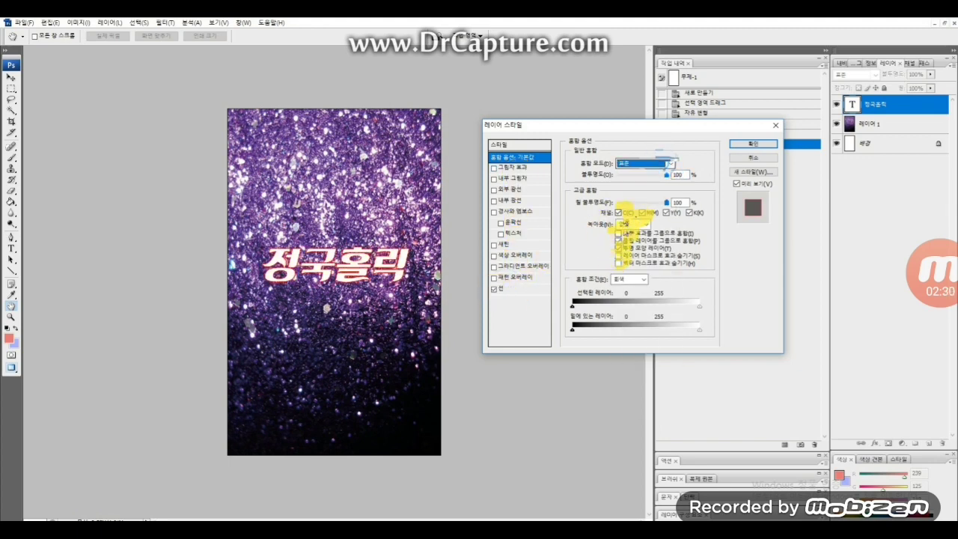
pyautogui.click(500, 288)
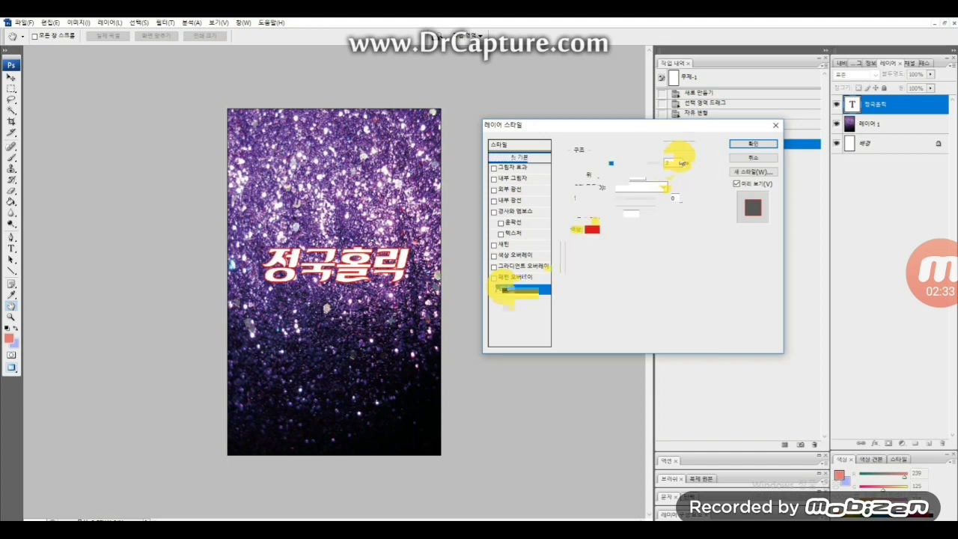
# Step: Thicken the stroke around the "정국홀릭" text to 13 px and recolour it to muted pink (#d0557f)
pyautogui.click(592, 229)
pyautogui.click(553, 166)
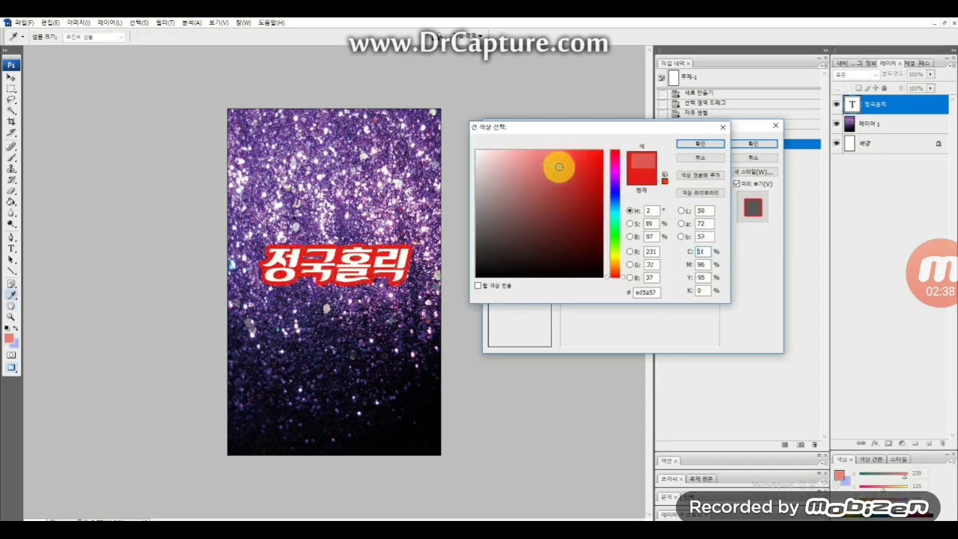
pyautogui.moveTo(597, 191)
pyautogui.mouseDown()
pyautogui.moveTo(613, 186)
pyautogui.moveTo(618, 161)
pyautogui.mouseUp()
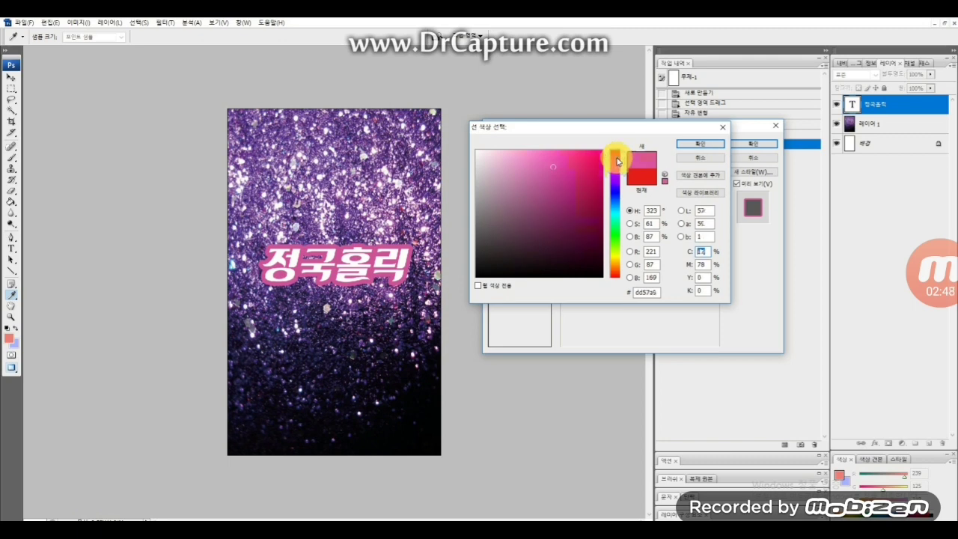
pyautogui.click(685, 143)
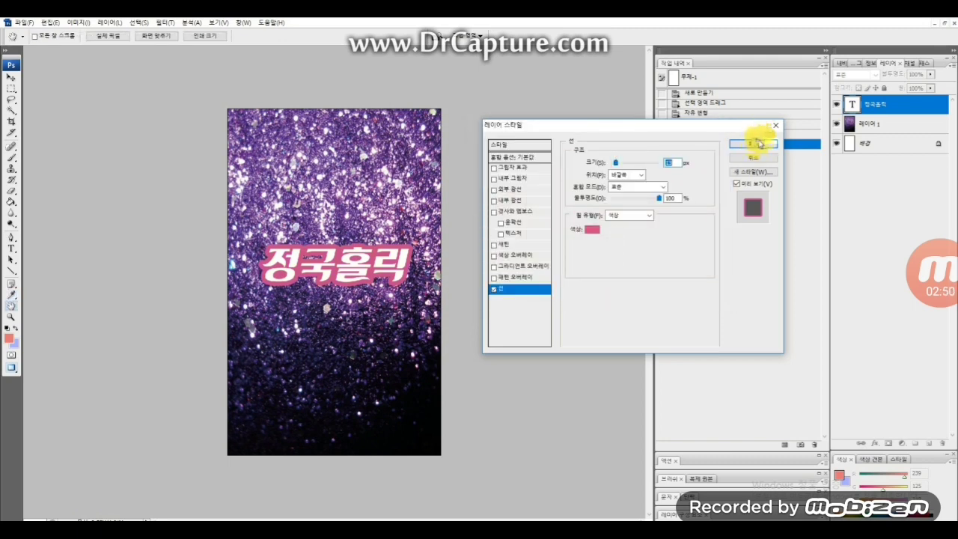
pyautogui.click(758, 143)
# Step: Shift the hue of the glitter texture layer from purple to pink and set its saturation to +22
pyautogui.click(865, 142)
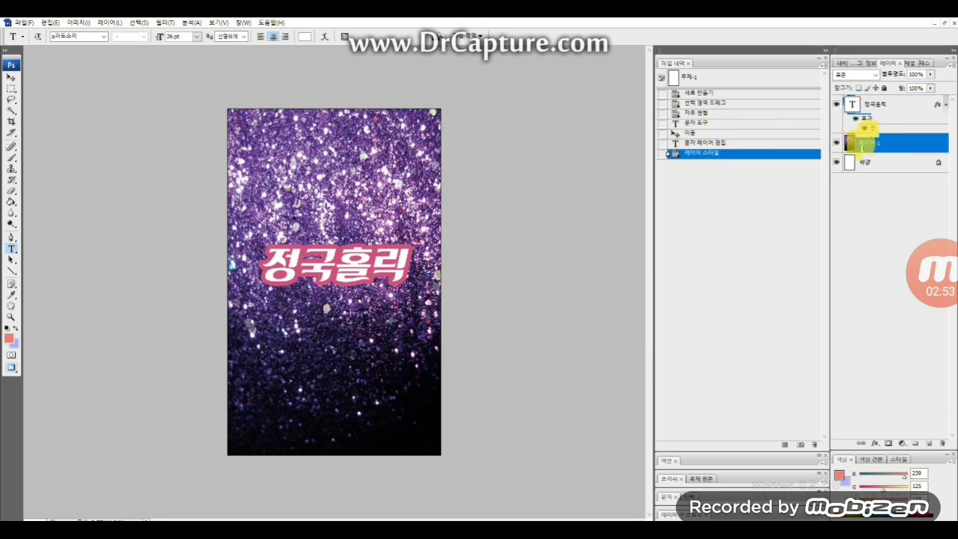
pyautogui.hotkey('ctrl', 'u')
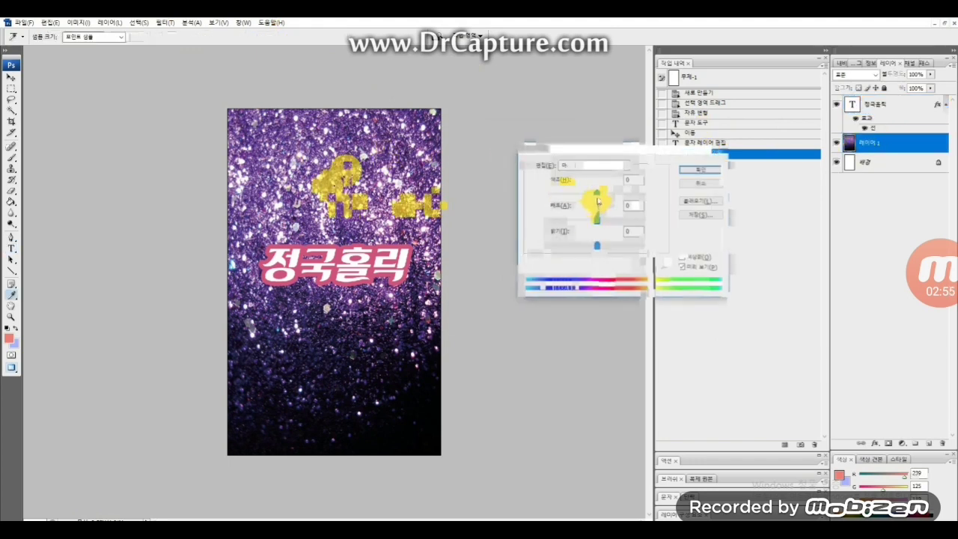
pyautogui.moveTo(598, 200); pyautogui.dragTo(622, 198)
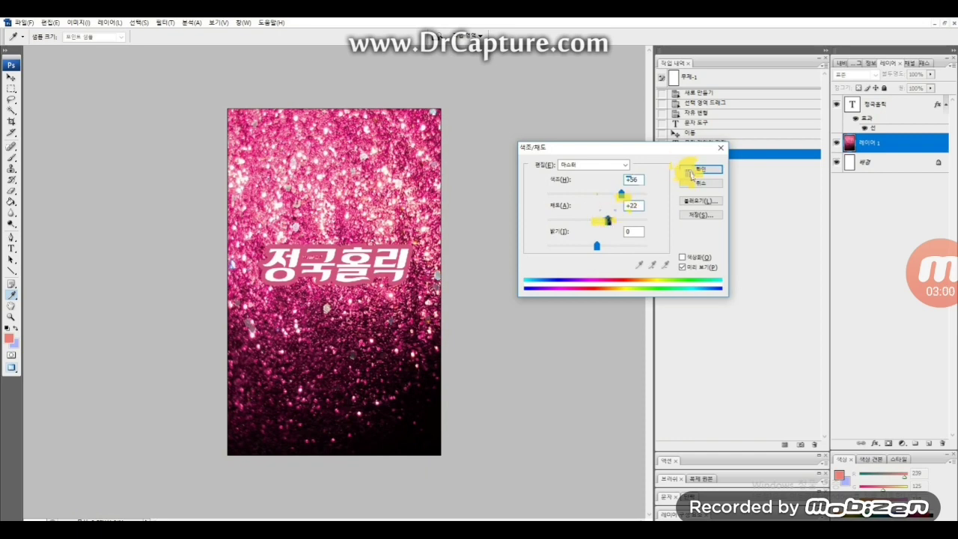
pyautogui.click(689, 170)
# Step: Recolour the stroke of the "정국홀릭" text to a vivid hot pink that matches the glitter background
pyautogui.click(882, 123)
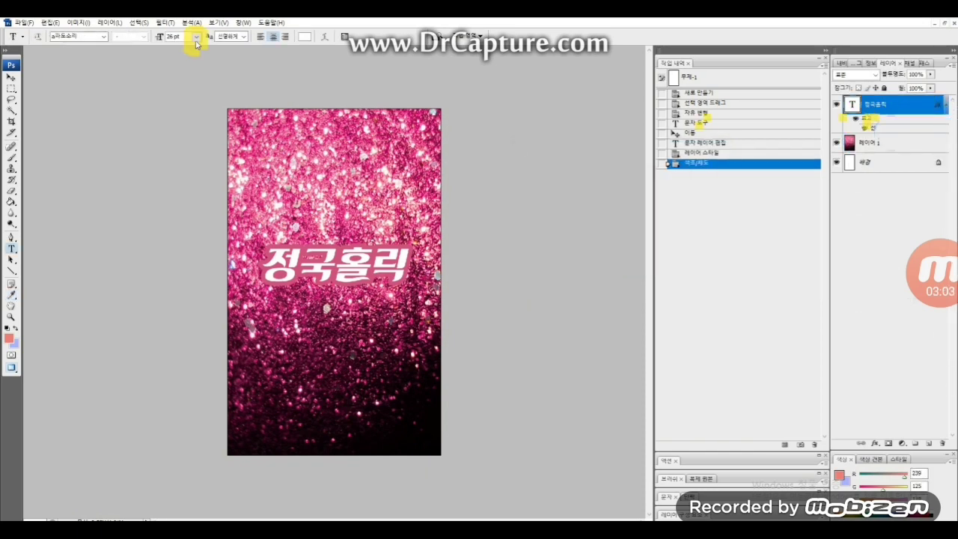
pyautogui.doubleClick(868, 122)
pyautogui.click(520, 288)
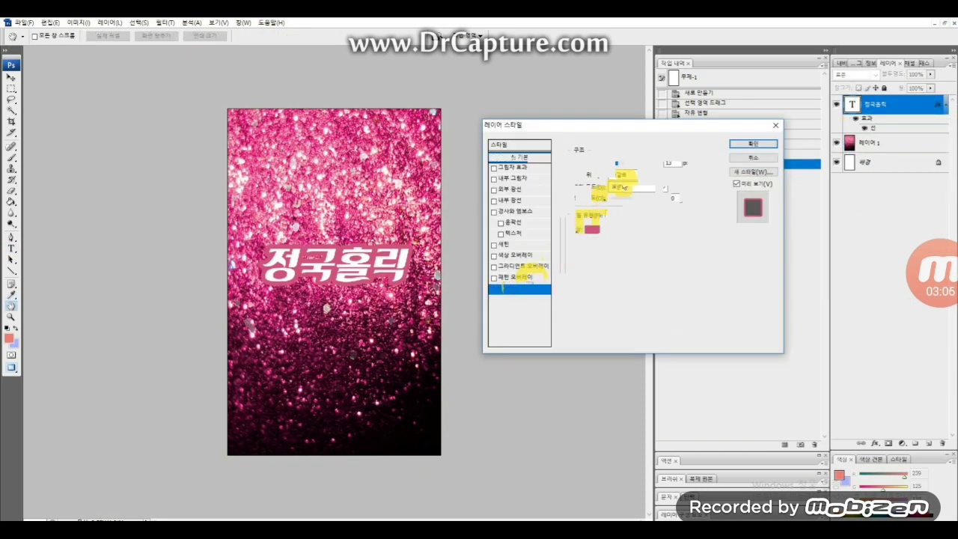
pyautogui.click(592, 229)
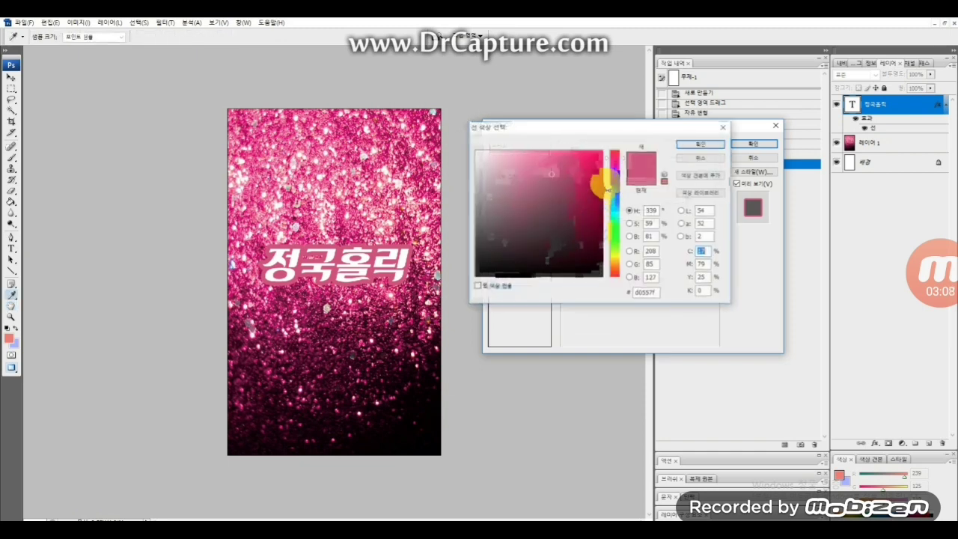
pyautogui.click(615, 156)
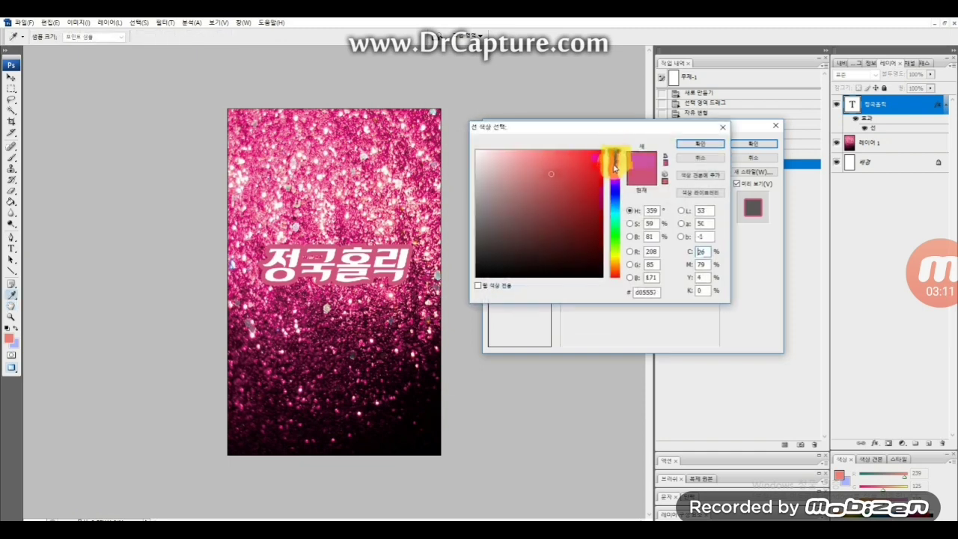
pyautogui.moveTo(613, 168)
pyautogui.mouseDown()
pyautogui.moveTo(588, 161)
pyautogui.moveTo(599, 151)
pyautogui.moveTo(578, 174)
pyautogui.moveTo(605, 152)
pyautogui.mouseUp()
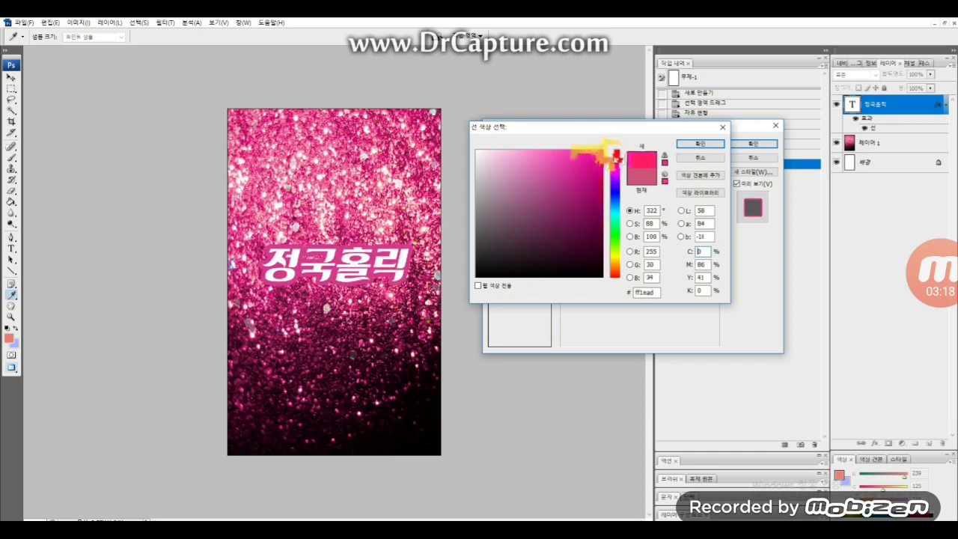
pyautogui.click(618, 161)
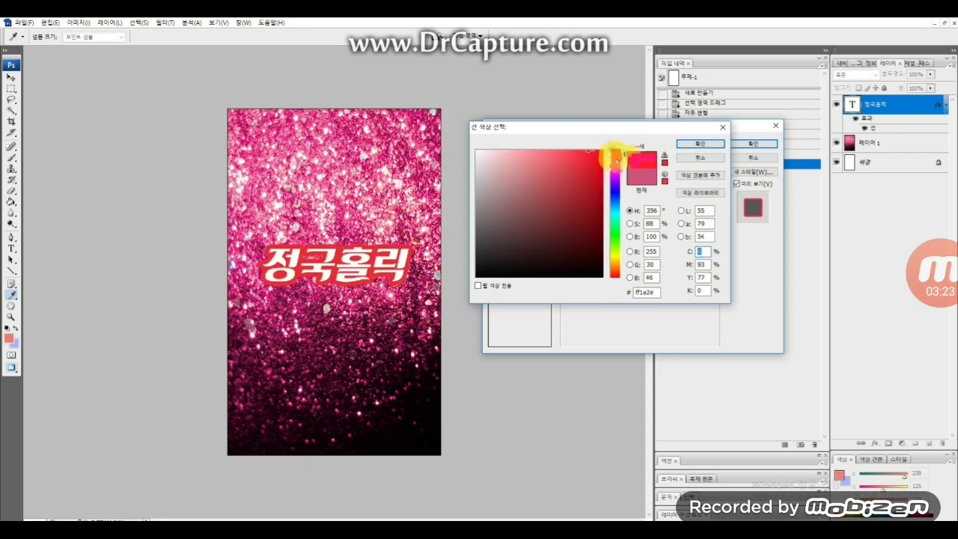
pyautogui.click(704, 144)
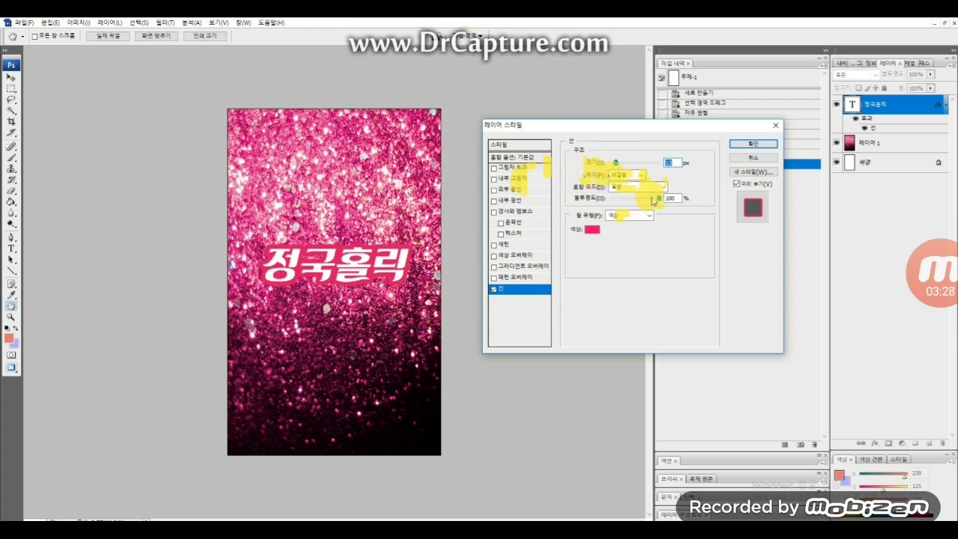
# Step: Try a lower opacity and a thicker size for the text stroke, and apply the layer style with the opacity at 100%
pyautogui.moveTo(658, 198); pyautogui.dragTo(651, 199)
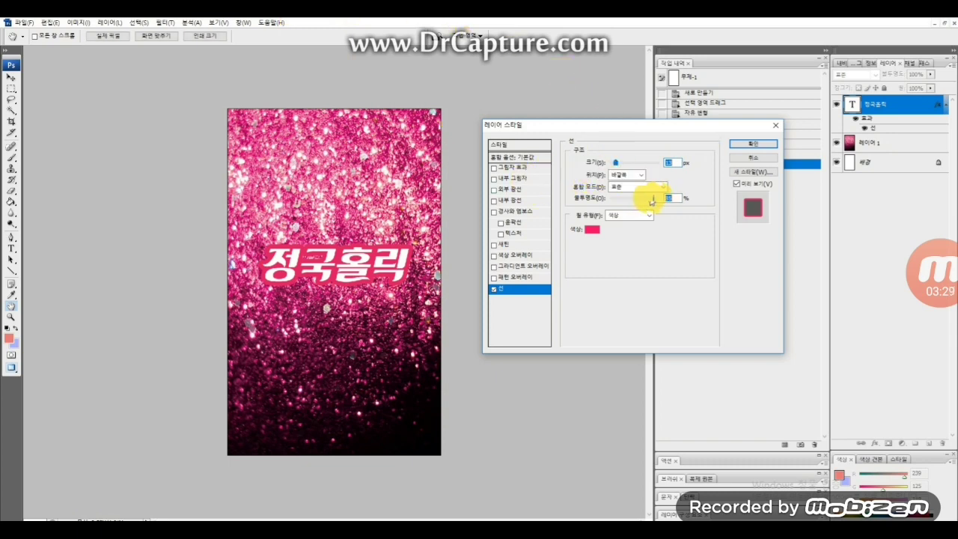
pyautogui.click(592, 229)
pyautogui.click(700, 145)
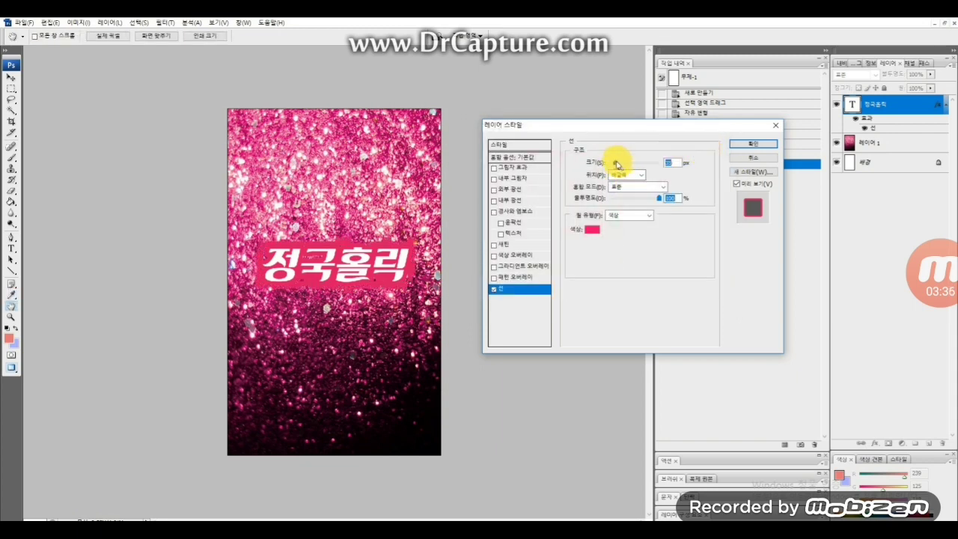
pyautogui.click(735, 144)
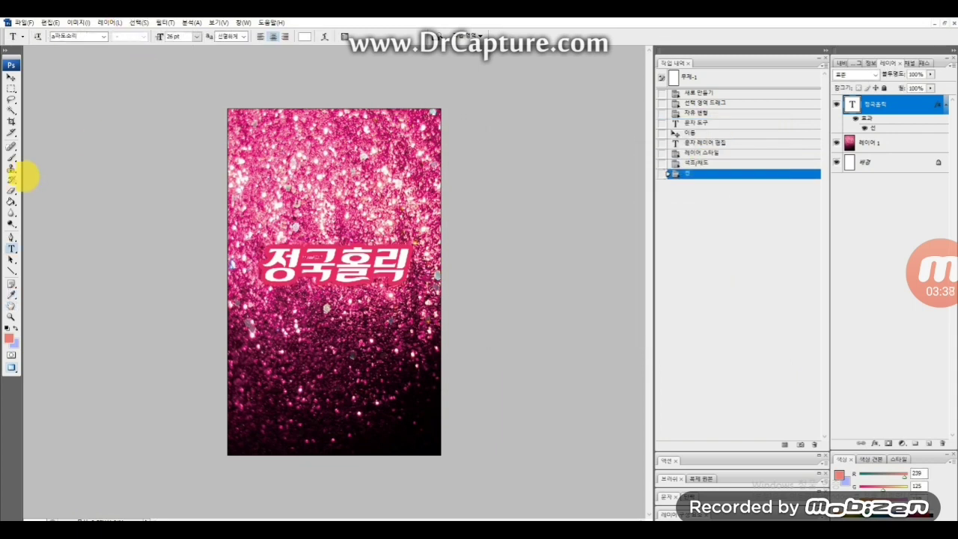
# Step: Move the "정국홀릭" text slightly down on the card
pyautogui.click(11, 77)
pyautogui.moveTo(235, 217); pyautogui.dragTo(254, 232)
# Step: Create a text box near the lower edge of the card and enter "TWINMIX" in it
pyautogui.click(12, 247)
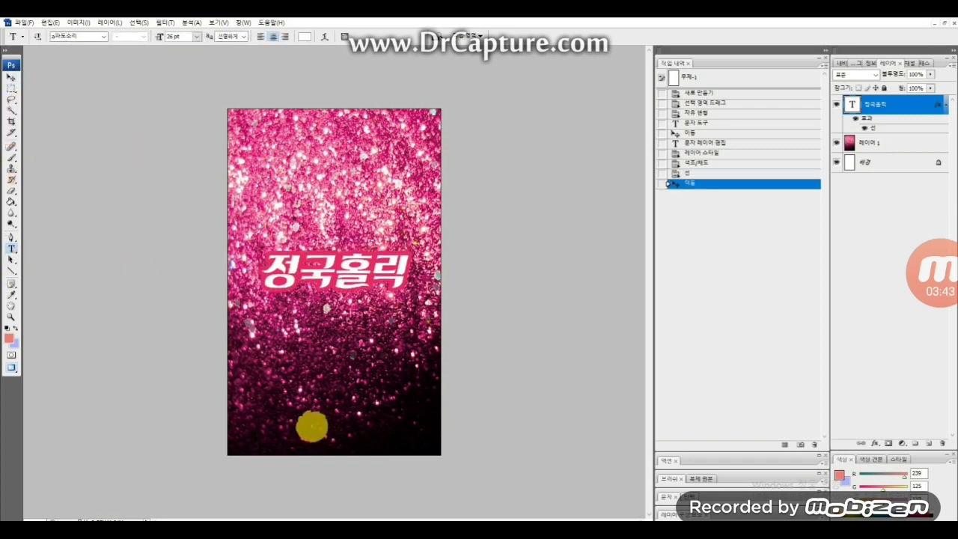
pyautogui.moveTo(312, 426); pyautogui.dragTo(408, 449)
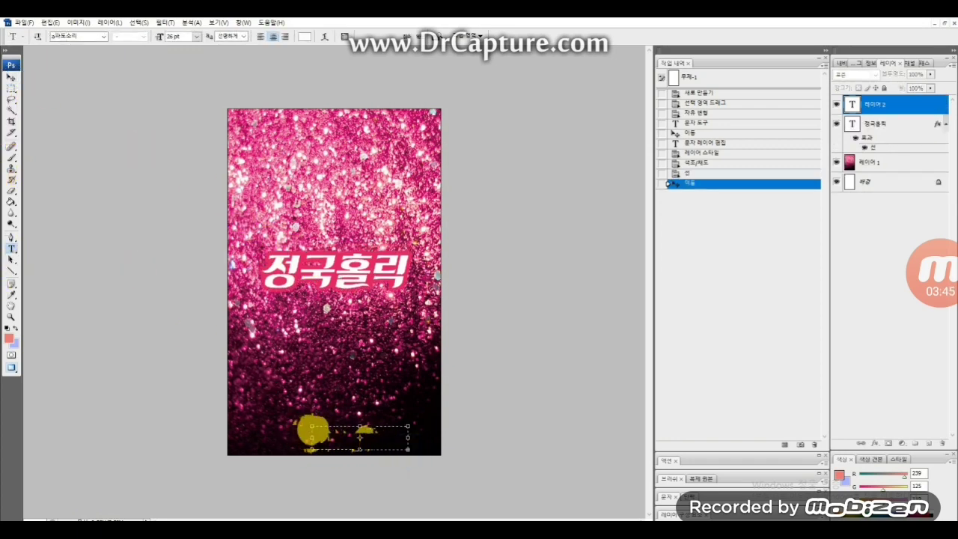
pyautogui.moveTo(311, 427); pyautogui.dragTo(258, 394)
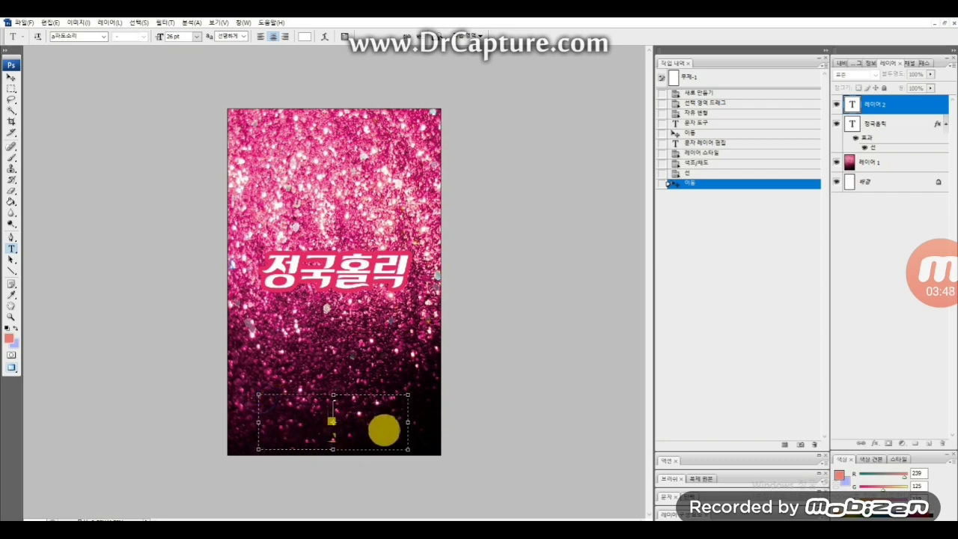
pyautogui.write('TWINKLE')
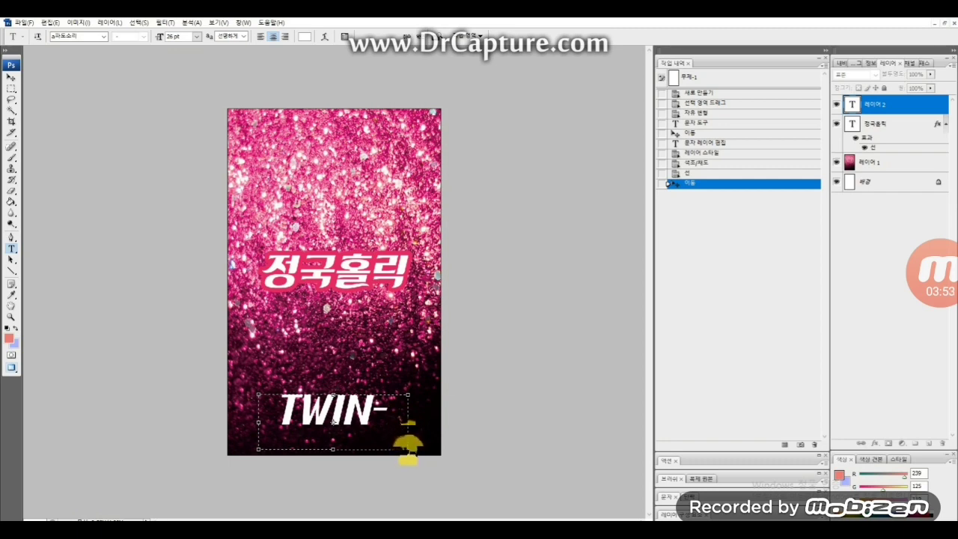
# Step: Set the "TWINMIX" text to 5 pt and change its font to a plain upright sans-serif
pyautogui.moveTo(408, 449); pyautogui.dragTo(258, 410)
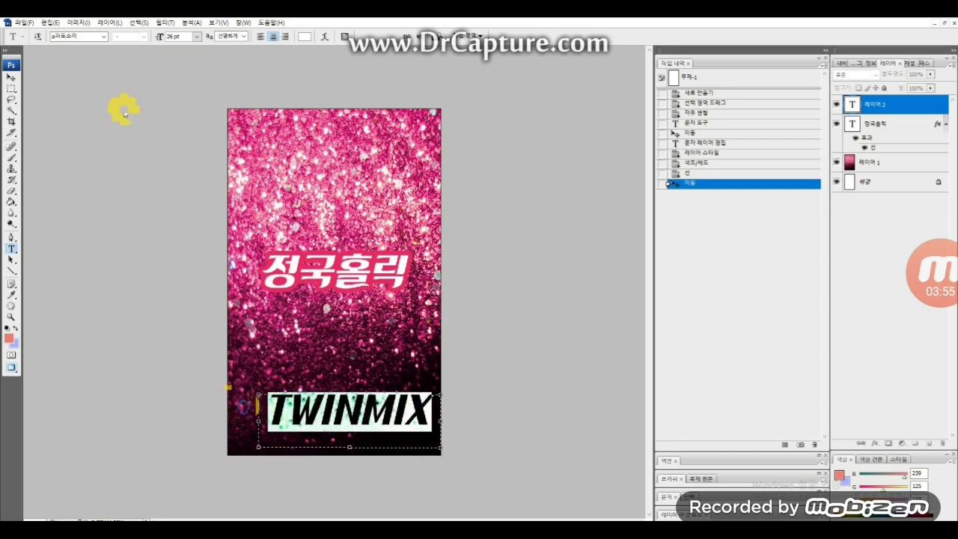
pyautogui.write('5')
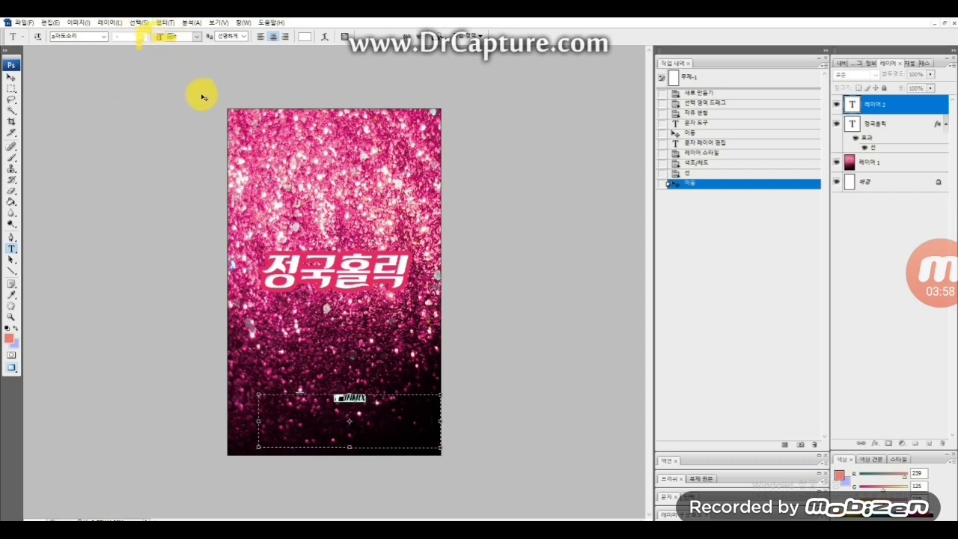
pyautogui.click(104, 37)
pyautogui.click(94, 67)
pyautogui.click(102, 36)
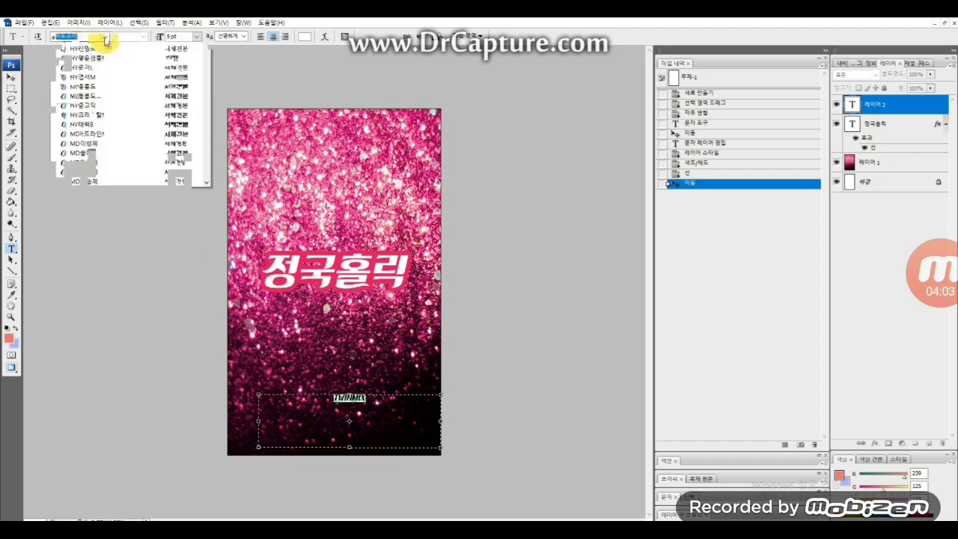
pyautogui.click(91, 97)
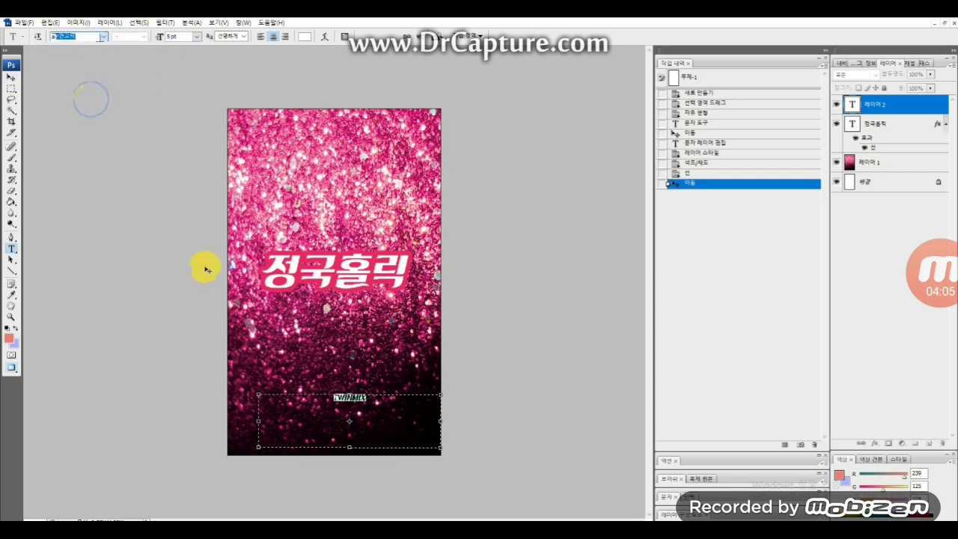
# Step: Move the "TWINMIX" text down and to the left so that it sits centred at the card's lower edge
pyautogui.click(11, 78)
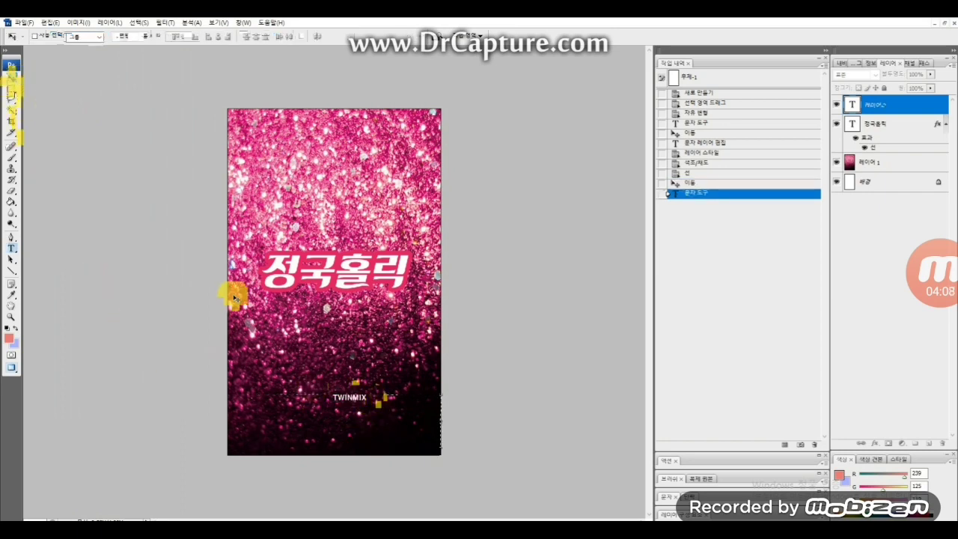
pyautogui.moveTo(336, 416); pyautogui.dragTo(334, 438)
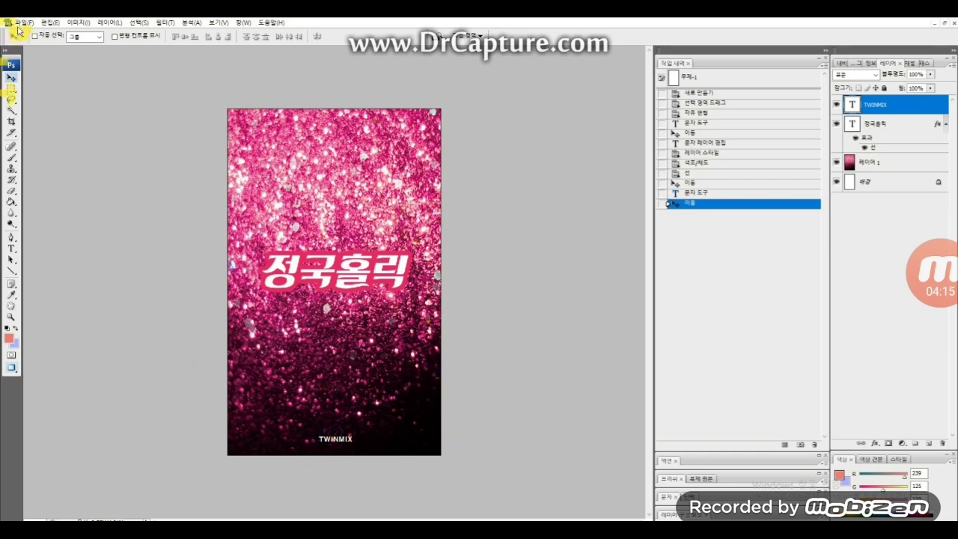
# Step: Save a copy of the card on the desktop in JPEG format under a new file name
pyautogui.click(46, 23)
pyautogui.click(68, 147)
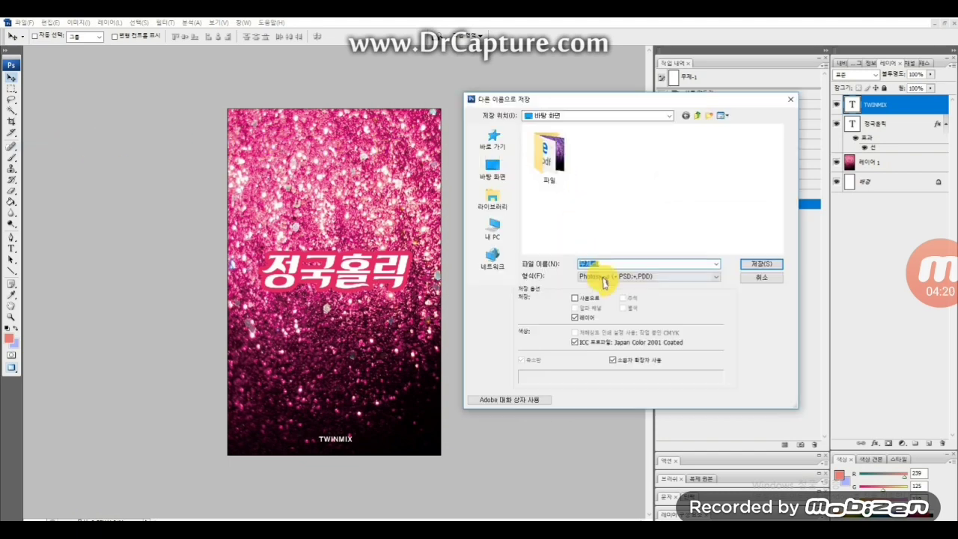
pyautogui.click(606, 277)
pyautogui.click(605, 284)
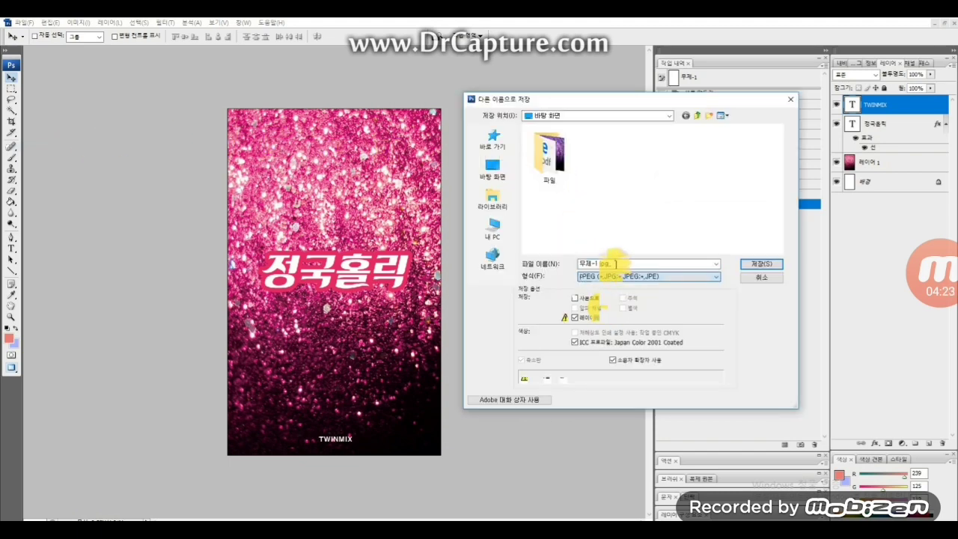
pyautogui.write('W')
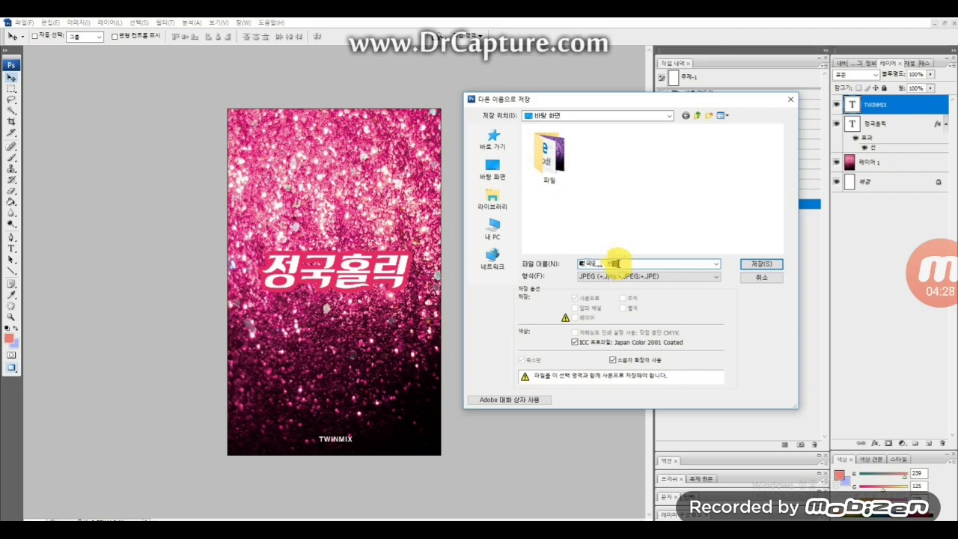
pyautogui.click(760, 264)
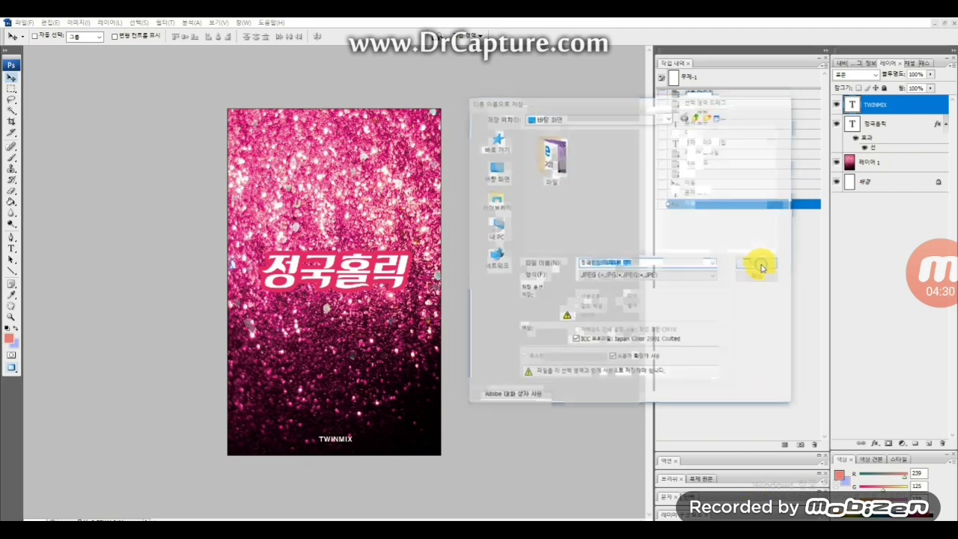
# Step: Put the finished glitter card aside and create a new blank 5.4 × 8.8 cm CMYK document with a white background
pyautogui.click(537, 151)
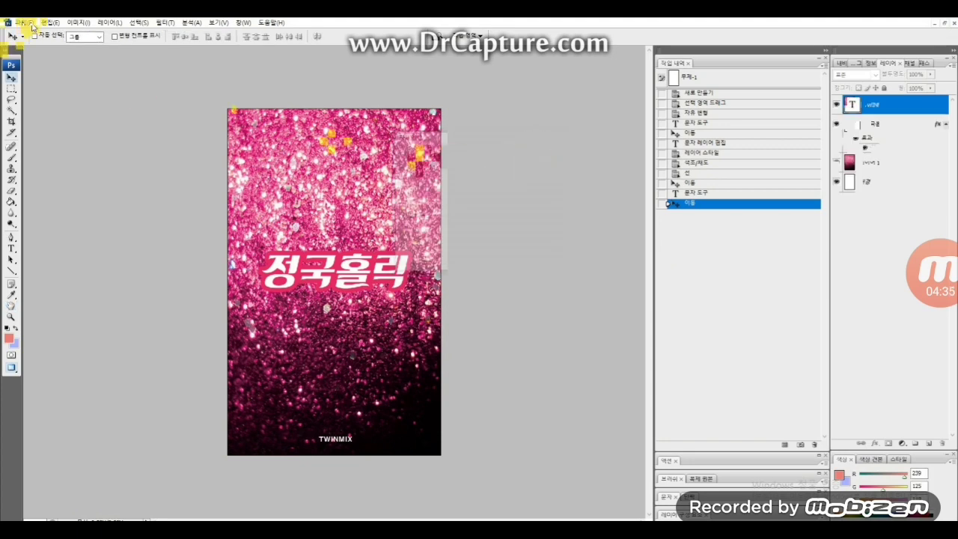
pyautogui.click(945, 24)
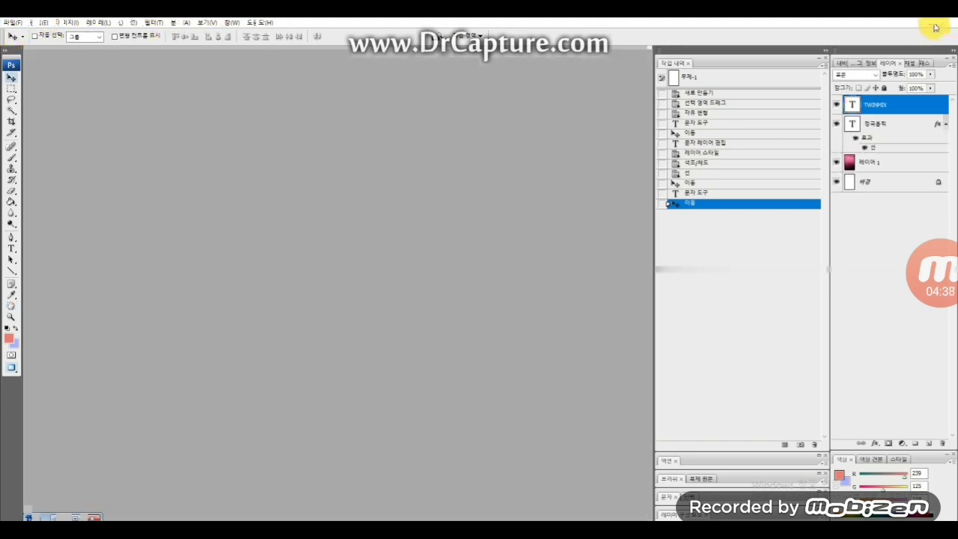
pyautogui.click(18, 23)
pyautogui.click(12, 35)
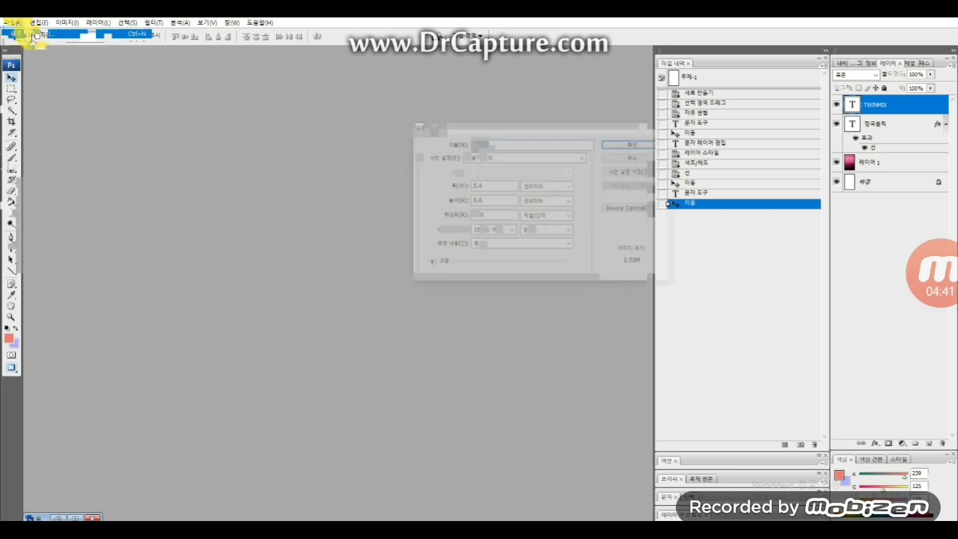
pyautogui.click(636, 150)
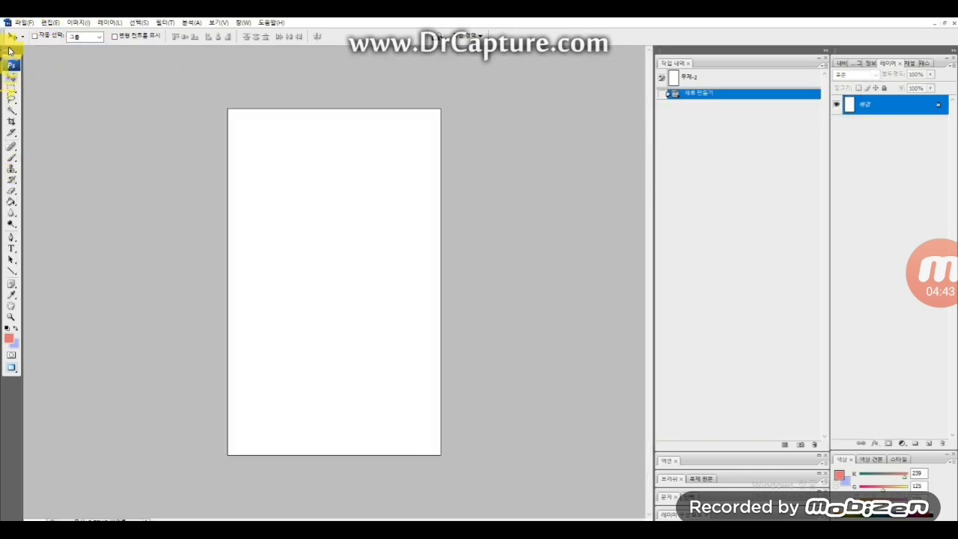
# Step: Open the photo 사진1 from the desktop and place its window beside the blank card document
pyautogui.click(16, 22)
pyautogui.click(15, 48)
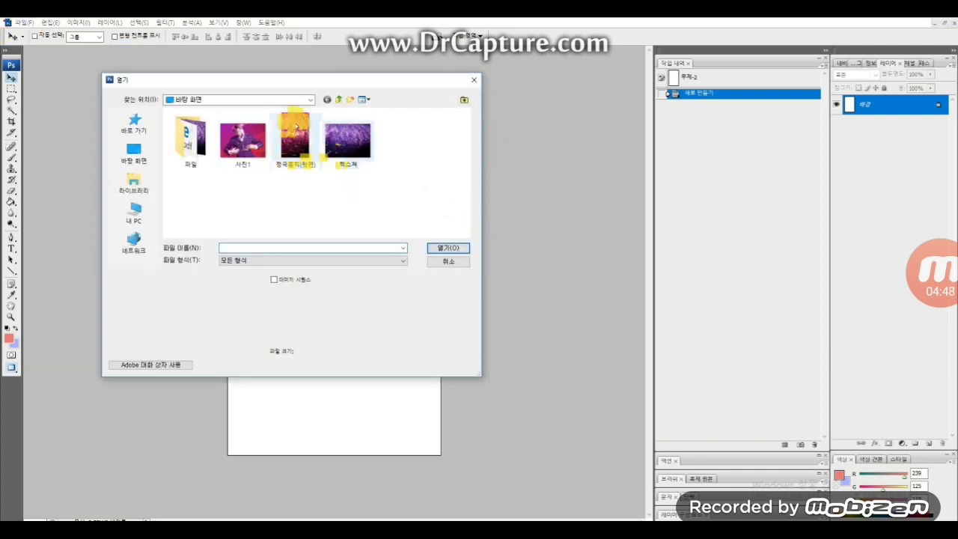
pyautogui.doubleClick(242, 140)
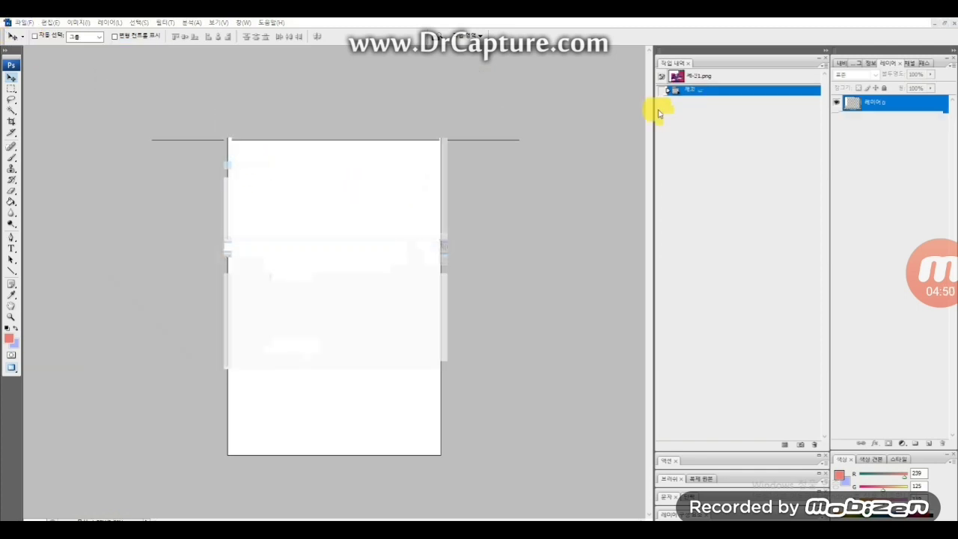
pyautogui.click(944, 23)
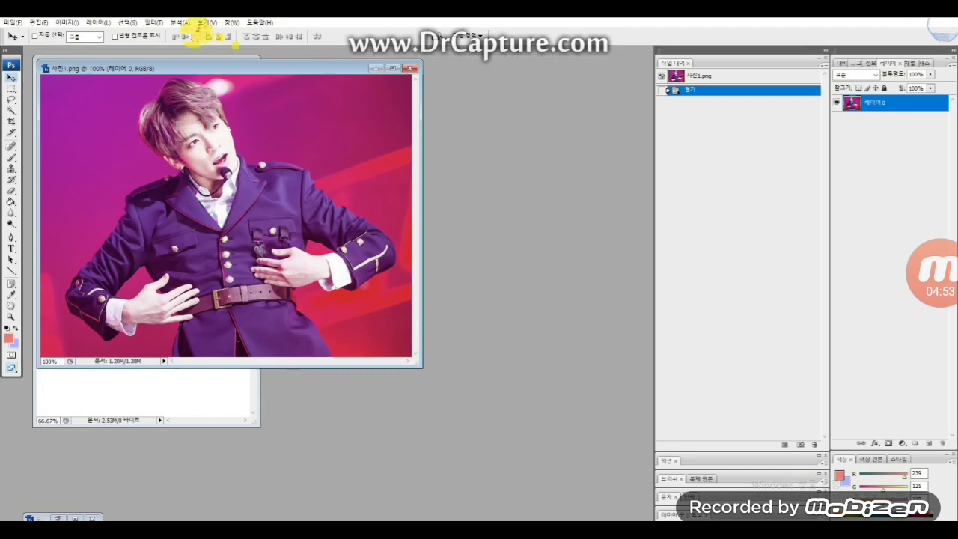
pyautogui.moveTo(191, 69); pyautogui.dragTo(468, 85)
# Step: Copy the entire photo into the blank card as a new layer, close the photo file and maximize the card
pyautogui.hotkey('ctrl', 'a')
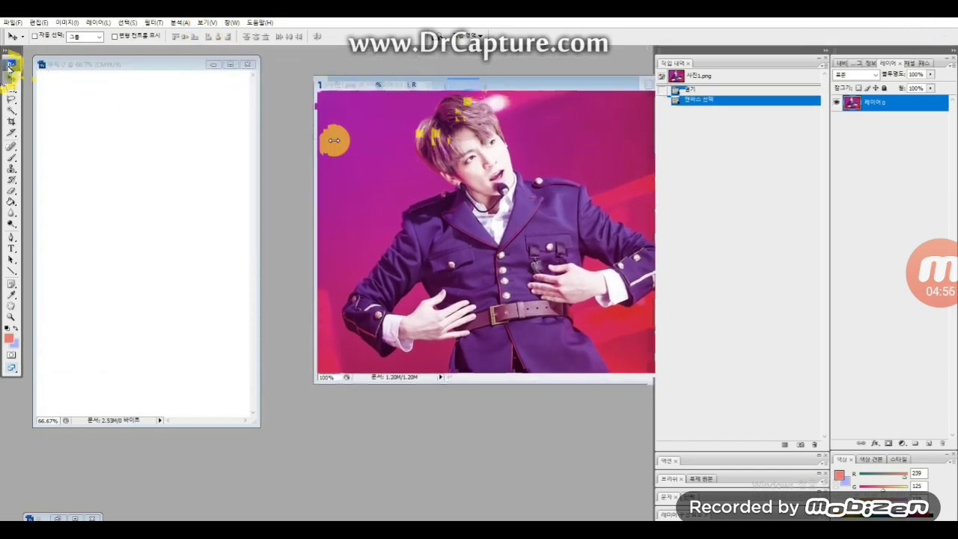
pyautogui.moveTo(443, 167); pyautogui.dragTo(212, 196)
pyautogui.moveTo(417, 92); pyautogui.dragTo(342, 113)
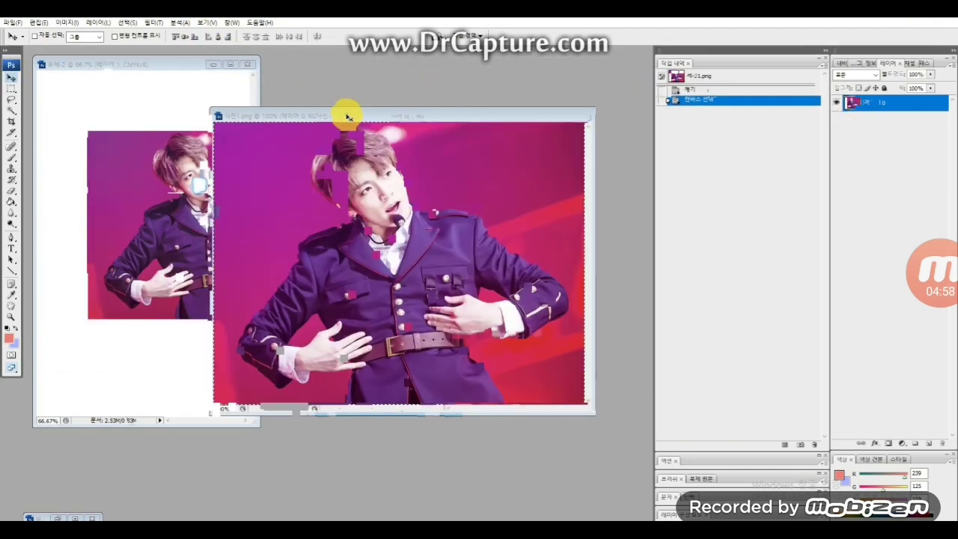
pyautogui.click(583, 117)
pyautogui.click(229, 64)
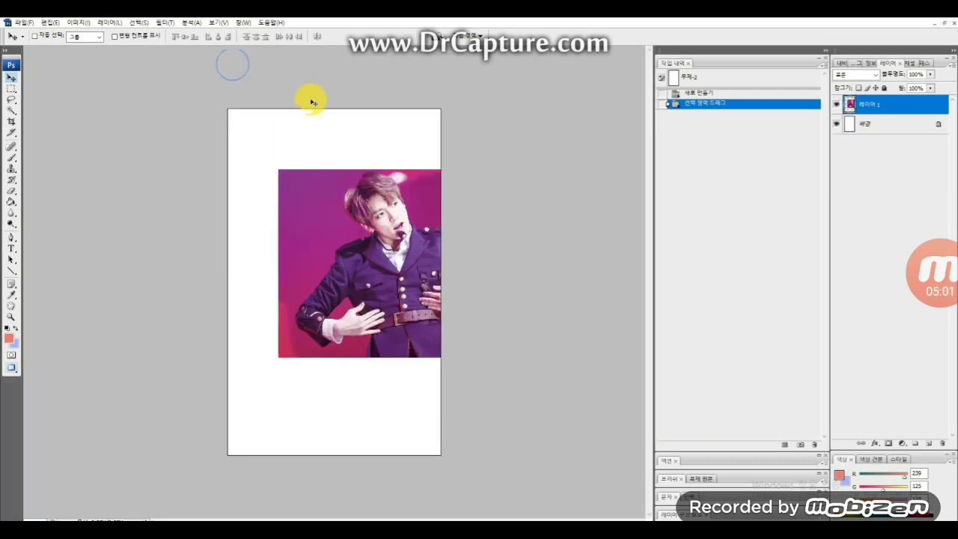
# Step: Align the photo with the card's upper edge and scale it to about 176.4% width and 183.6% height to fill the card
pyautogui.moveTo(392, 237); pyautogui.dragTo(295, 176)
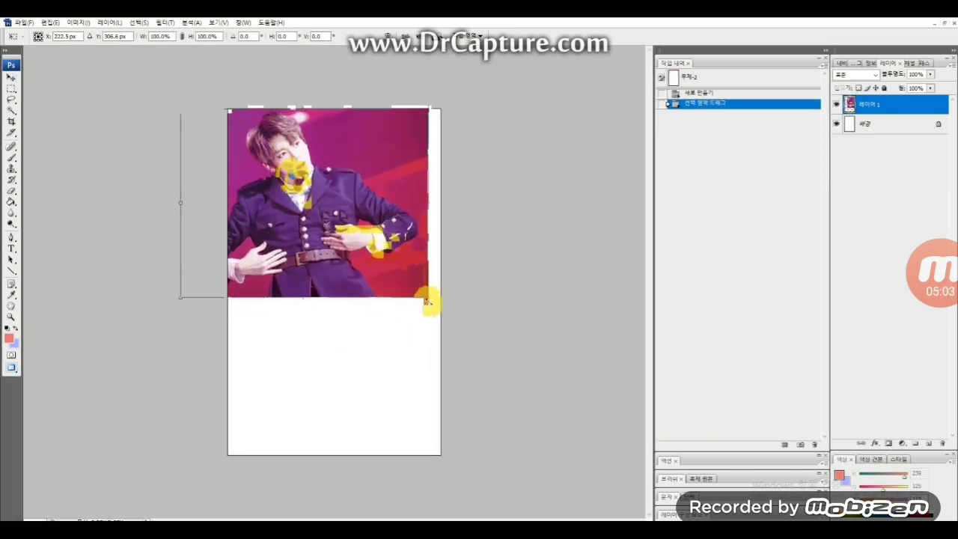
pyautogui.moveTo(428, 301); pyautogui.dragTo(585, 454)
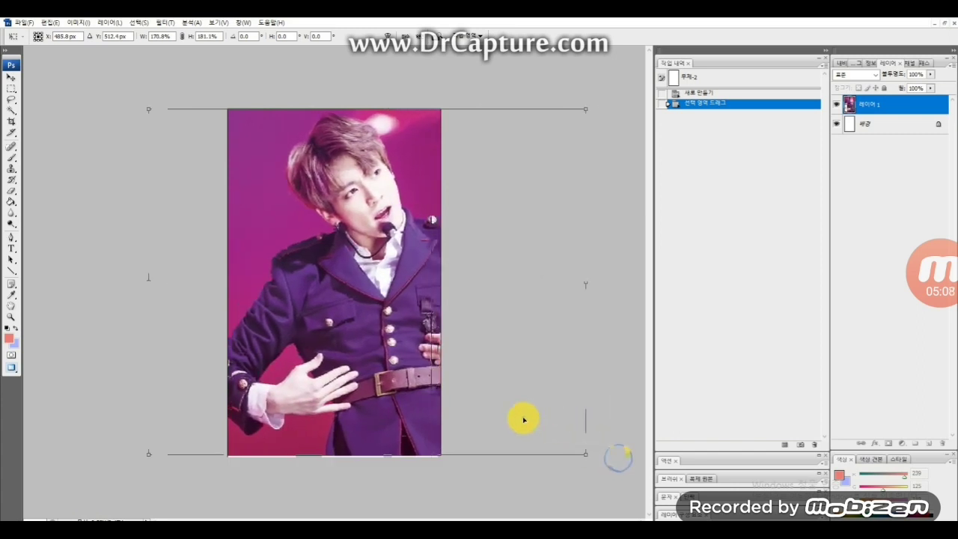
pyautogui.moveTo(524, 420); pyautogui.dragTo(548, 446)
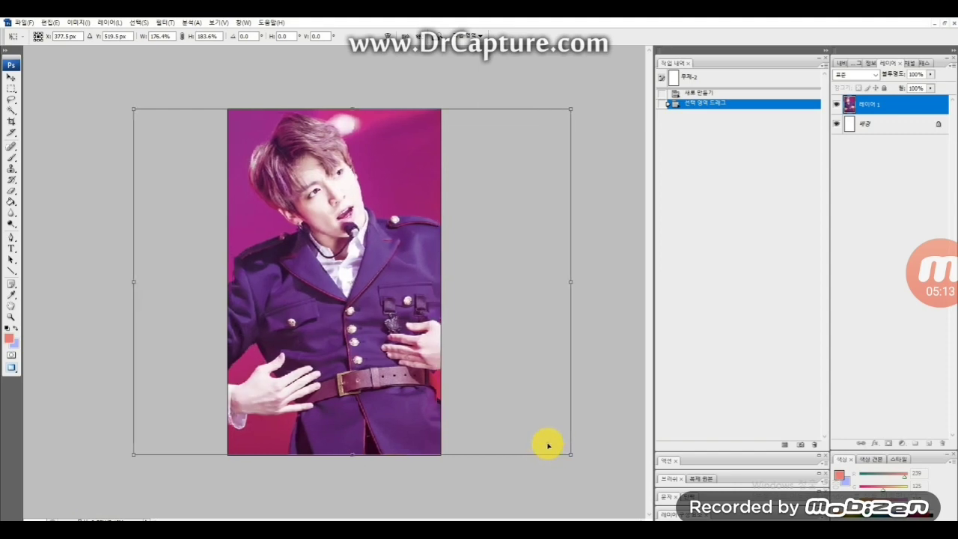
pyautogui.doubleClick(546, 443)
# Step: Open the photo 사진1 again and place it beside the card to compare the proportions
pyautogui.click(24, 23)
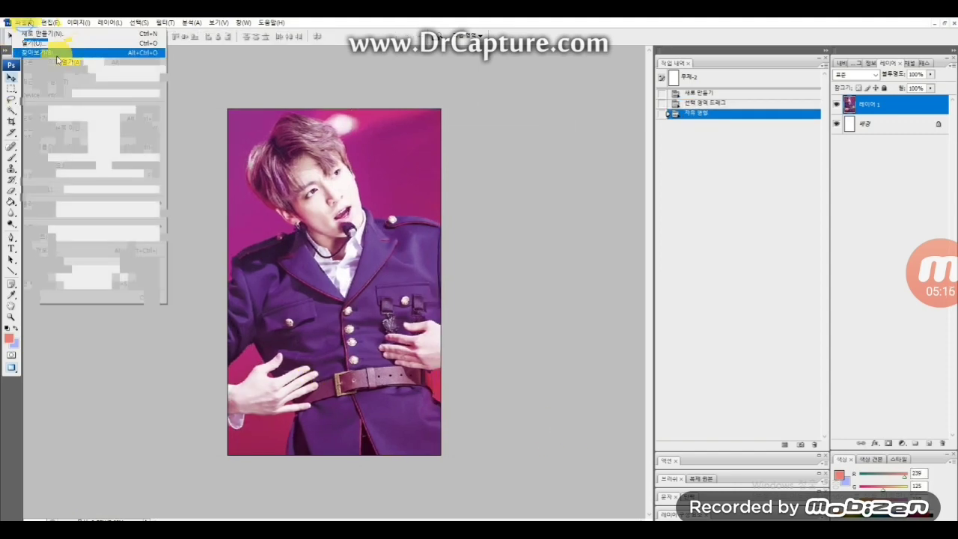
pyautogui.click(46, 43)
pyautogui.doubleClick(266, 150)
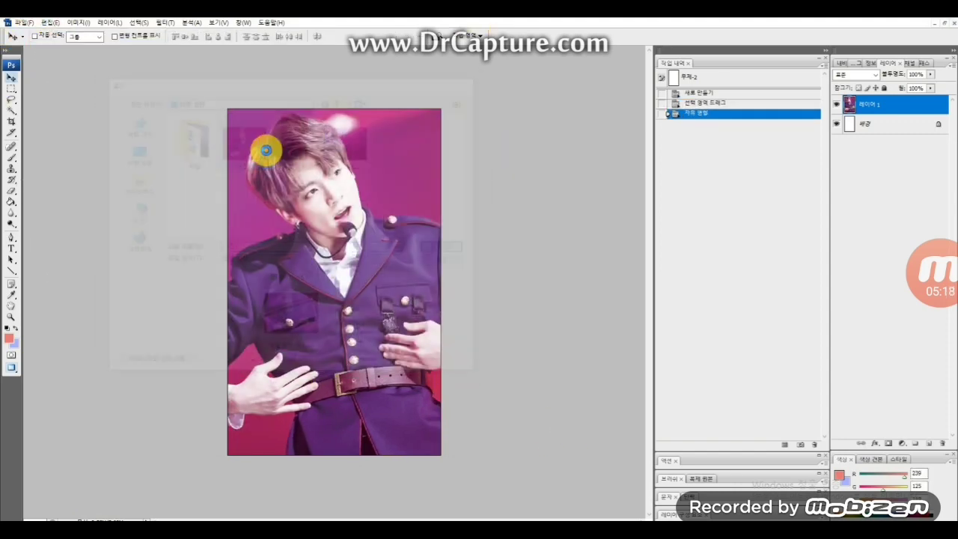
pyautogui.click(945, 25)
pyautogui.moveTo(184, 68); pyautogui.dragTo(432, 71)
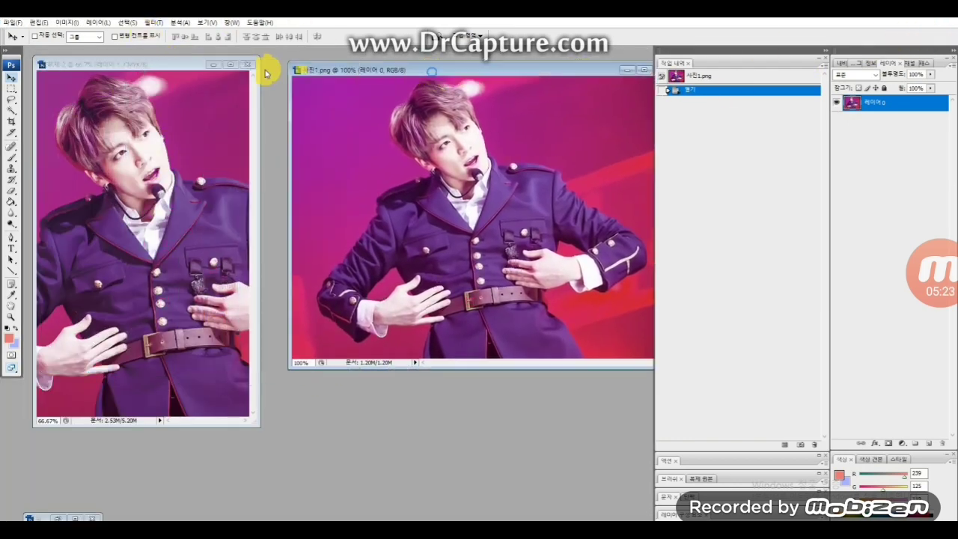
# Step: Try to widen the card's photo to about 101.3% and compare it with the original picture
pyautogui.click(176, 65)
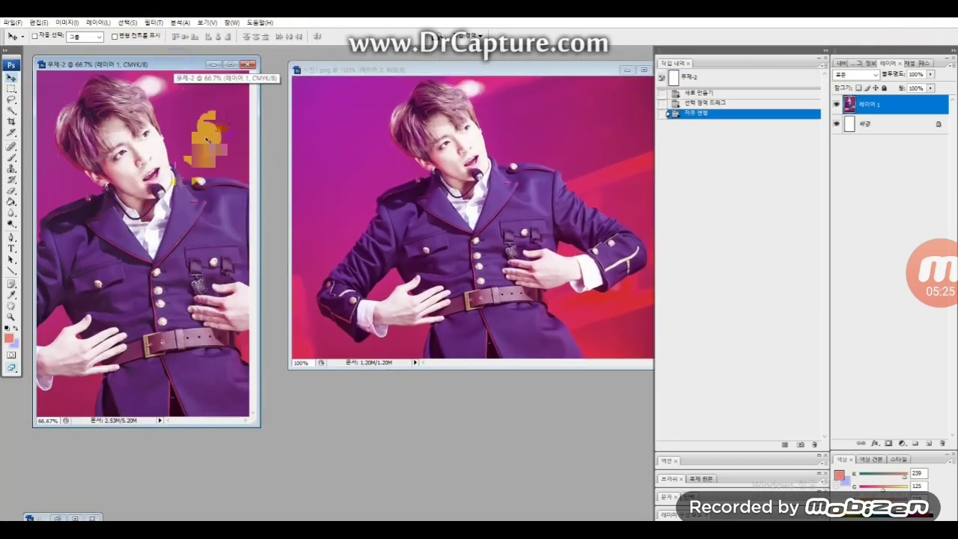
pyautogui.hotkey('ctrl', 't')
pyautogui.click(231, 66)
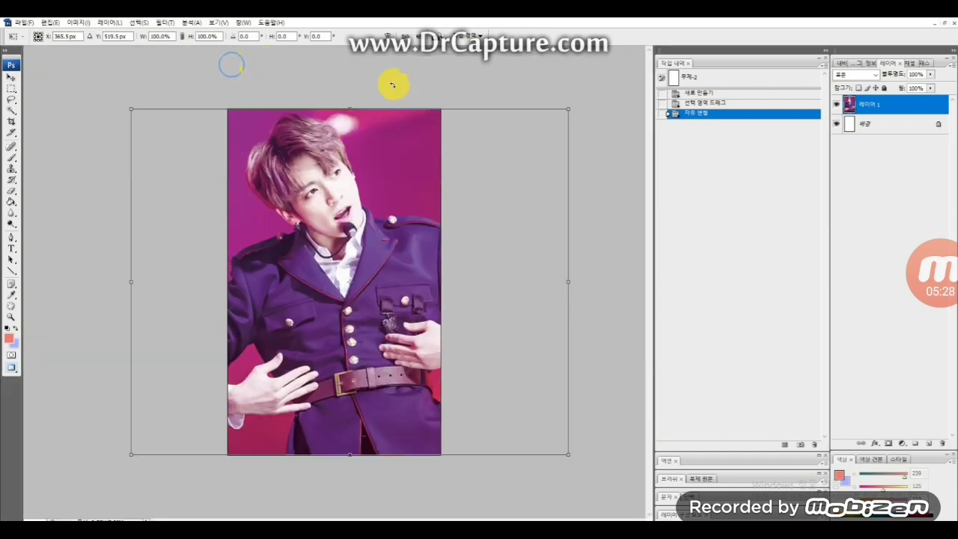
pyautogui.moveTo(568, 282); pyautogui.dragTo(574, 278)
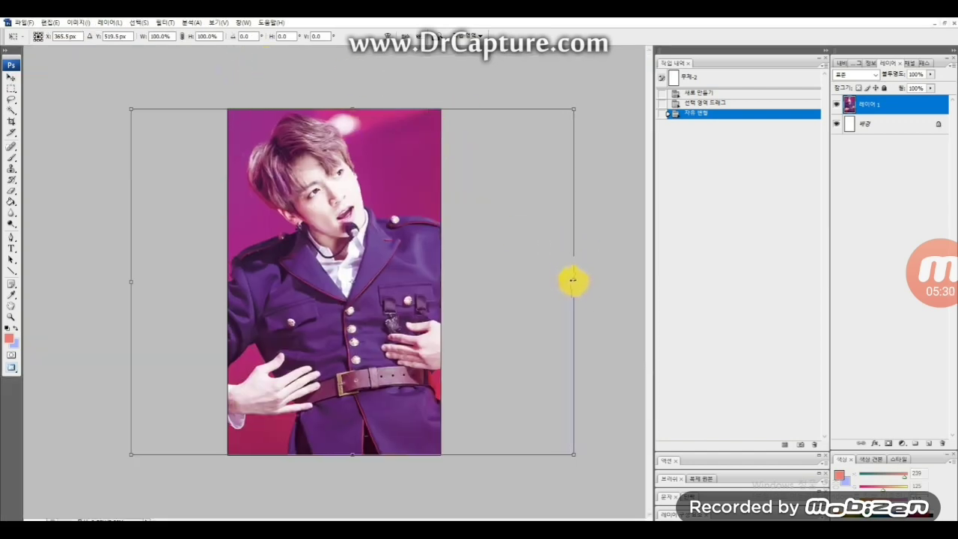
pyautogui.click(943, 23)
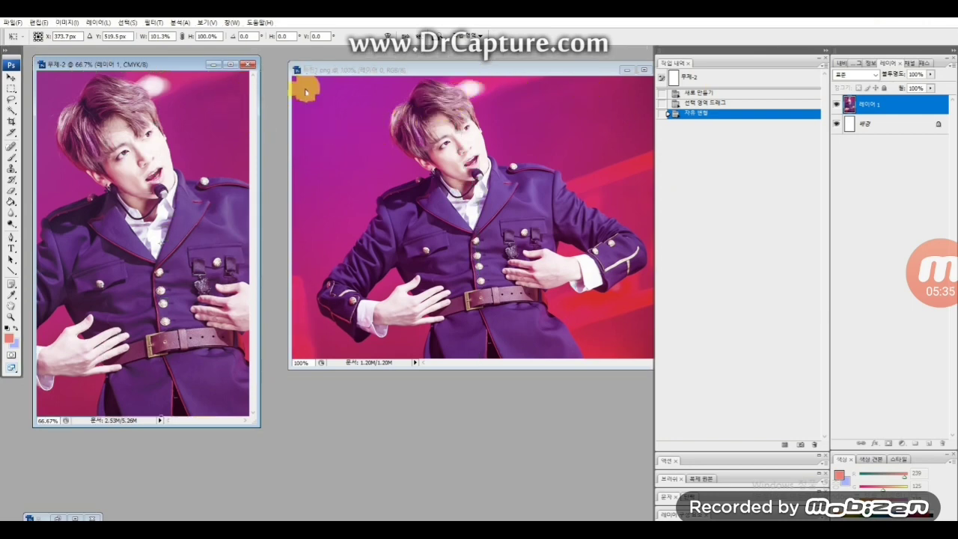
pyautogui.click(411, 75)
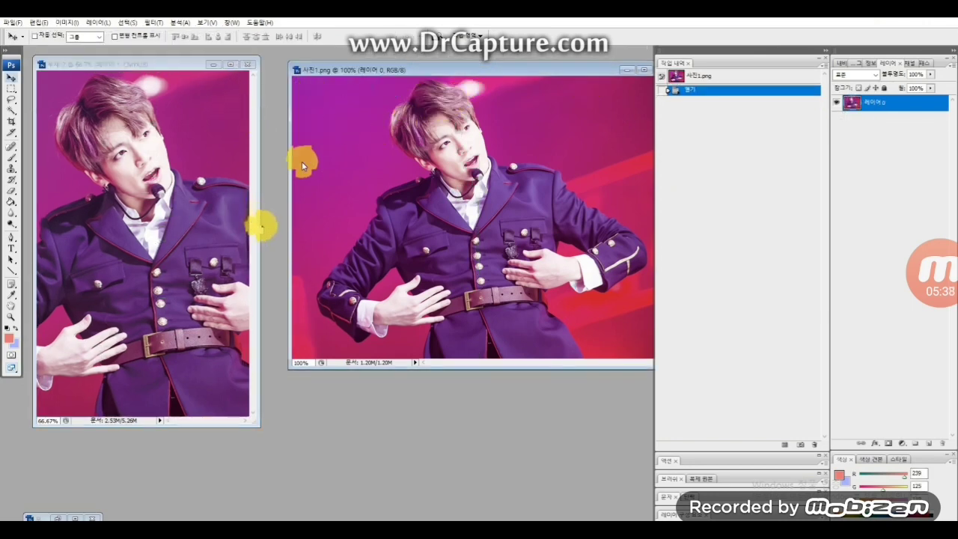
# Step: Try to shift the card's photo slightly to the right while comparing it with the original picture
pyautogui.hotkey('ctrl', 't')
pyautogui.moveTo(290, 218); pyautogui.dragTo(235, 225)
pyautogui.click(239, 223)
pyautogui.hotkey('ctrl', 't')
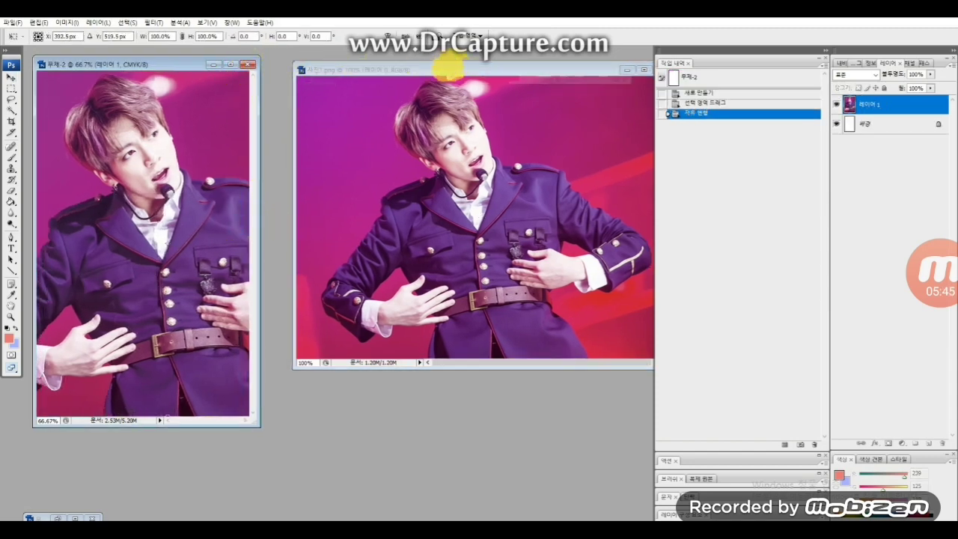
pyautogui.click(449, 68)
pyautogui.moveTo(442, 71); pyautogui.dragTo(416, 90)
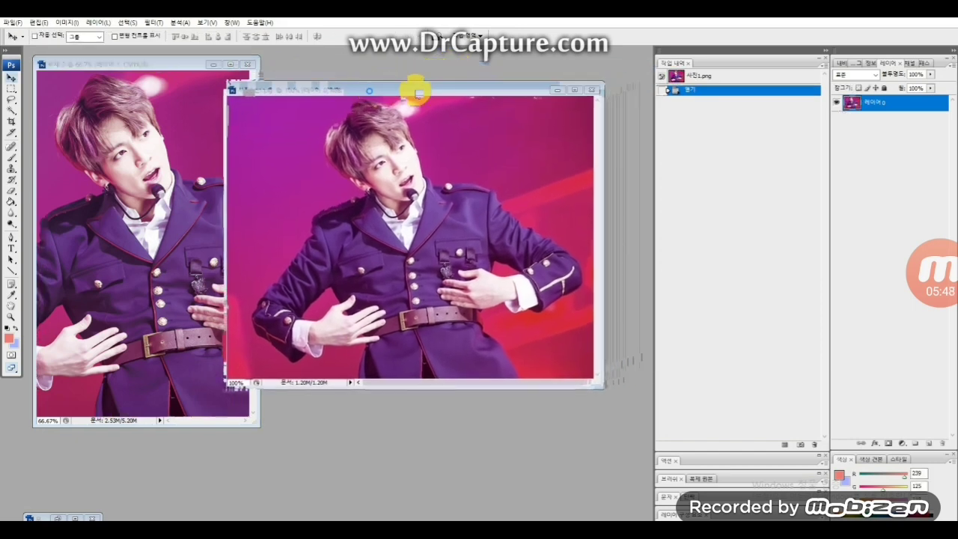
# Step: Close the original picture, stretch the card's photo to about 100.8% width and shift it slightly to the right
pyautogui.click(589, 89)
pyautogui.click(230, 65)
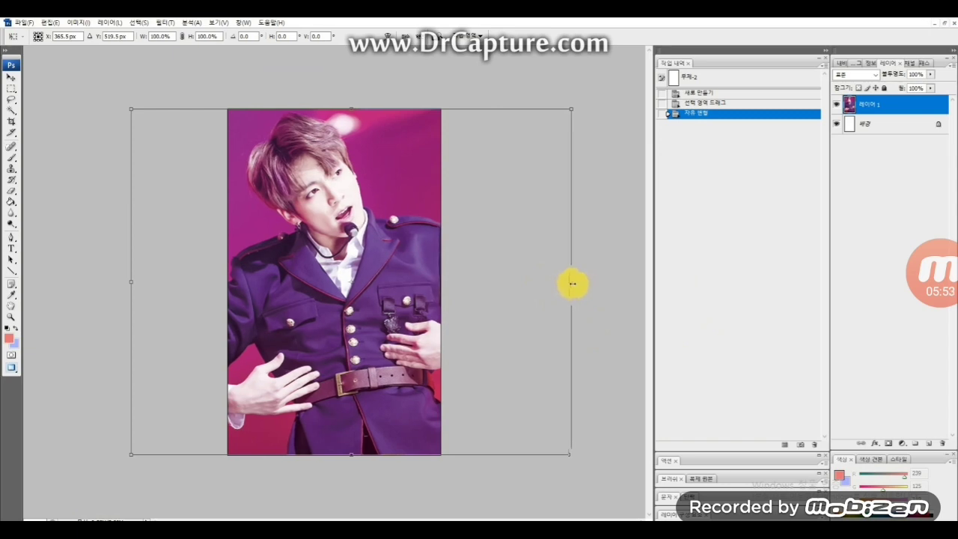
pyautogui.moveTo(571, 283); pyautogui.dragTo(574, 282)
pyautogui.moveTo(519, 306); pyautogui.dragTo(532, 307)
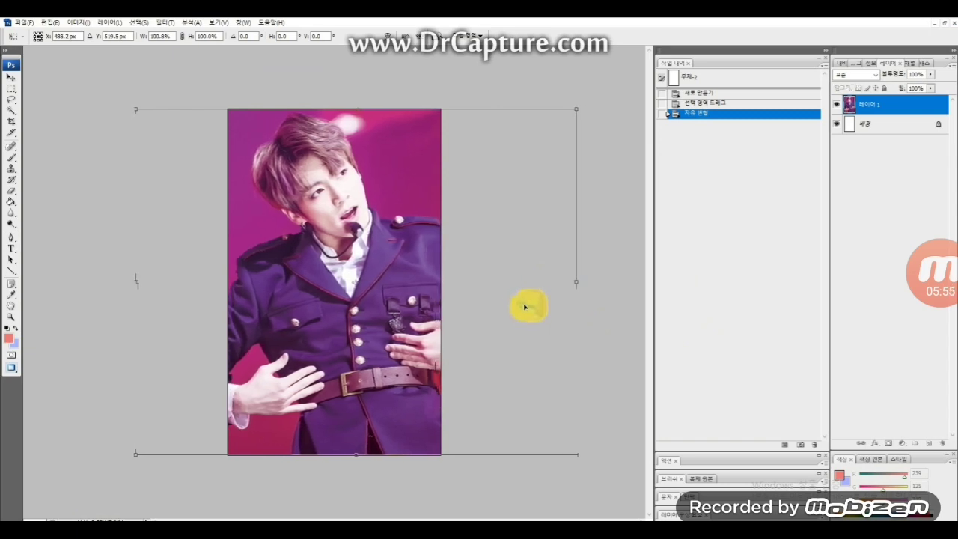
pyautogui.press('Return')
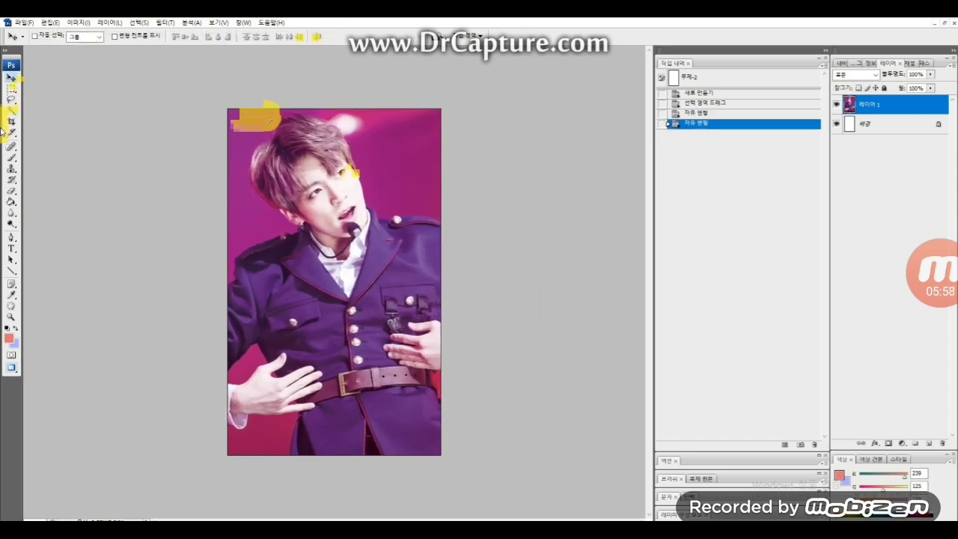
# Step: Set the Brush tool's blending mode to Multiply for retouching the lips, undoing the trial dab
pyautogui.click(10, 316)
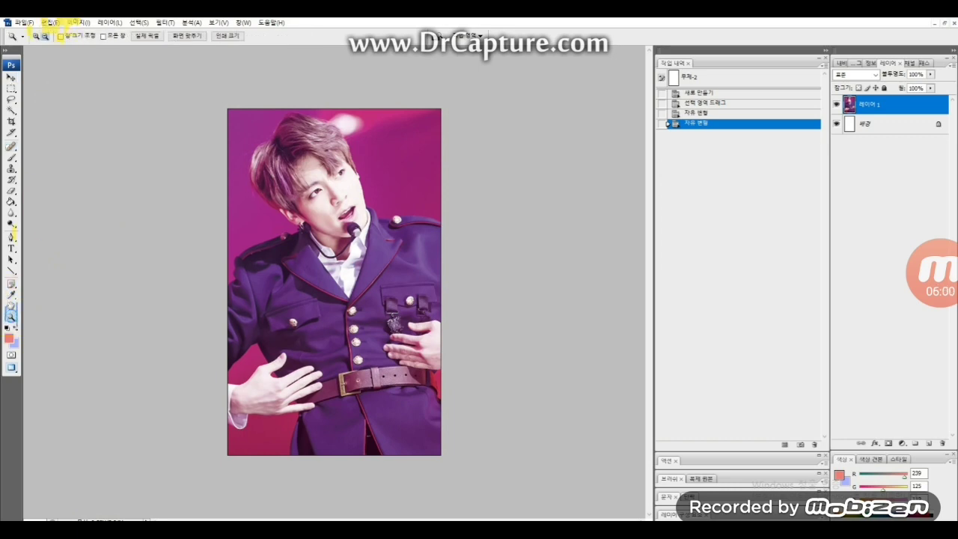
pyautogui.click(216, 219)
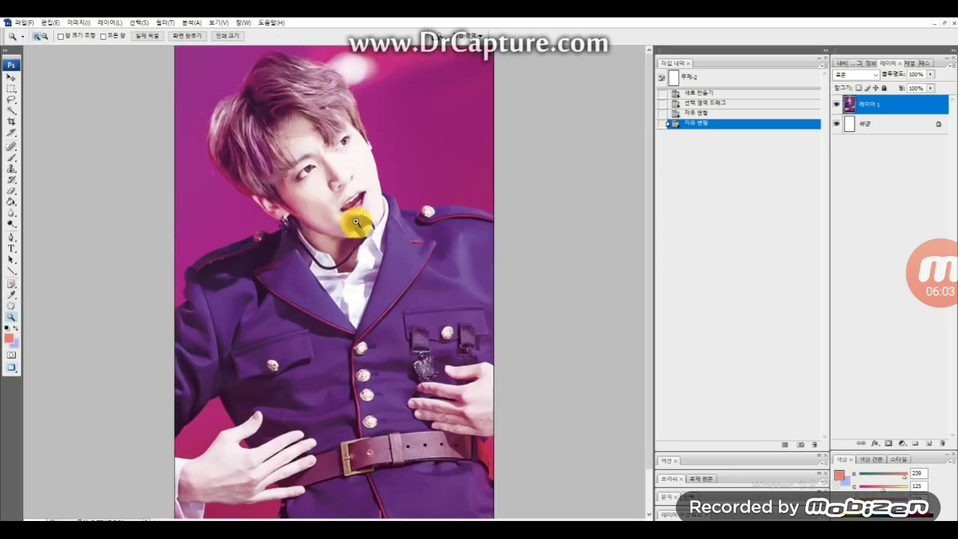
pyautogui.click(351, 216)
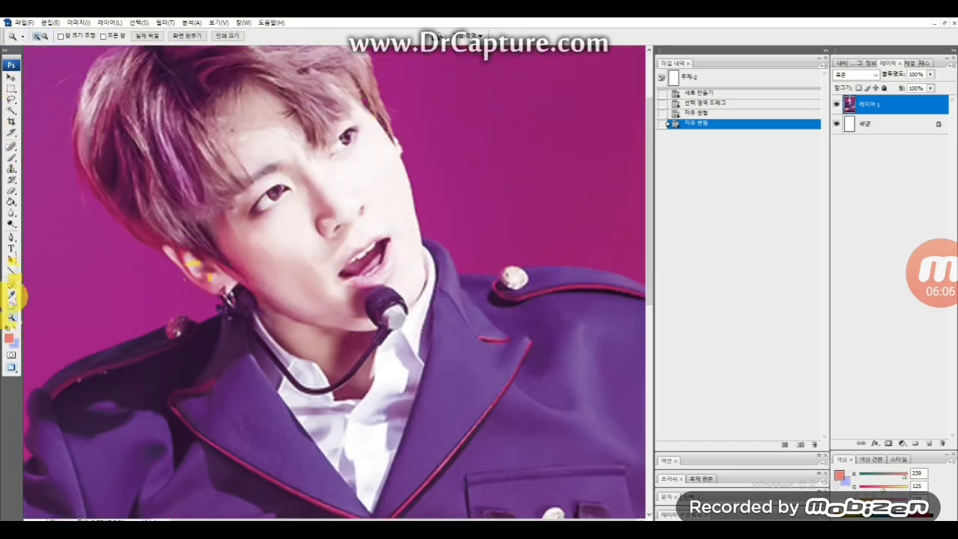
pyautogui.click(12, 157)
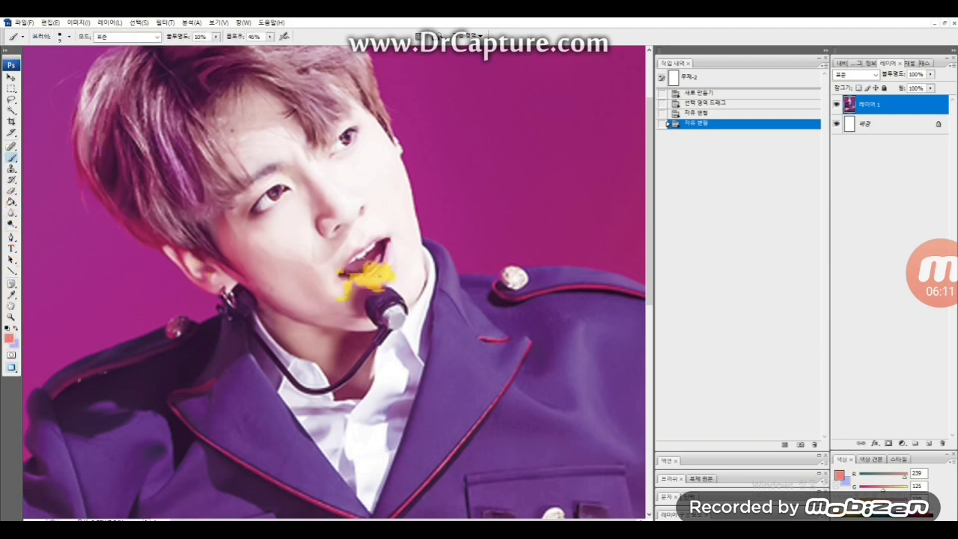
pyautogui.click(366, 275)
pyautogui.hotkey('shift', 'alt', 'm')
pyautogui.hotkey('ctrl', 'z')
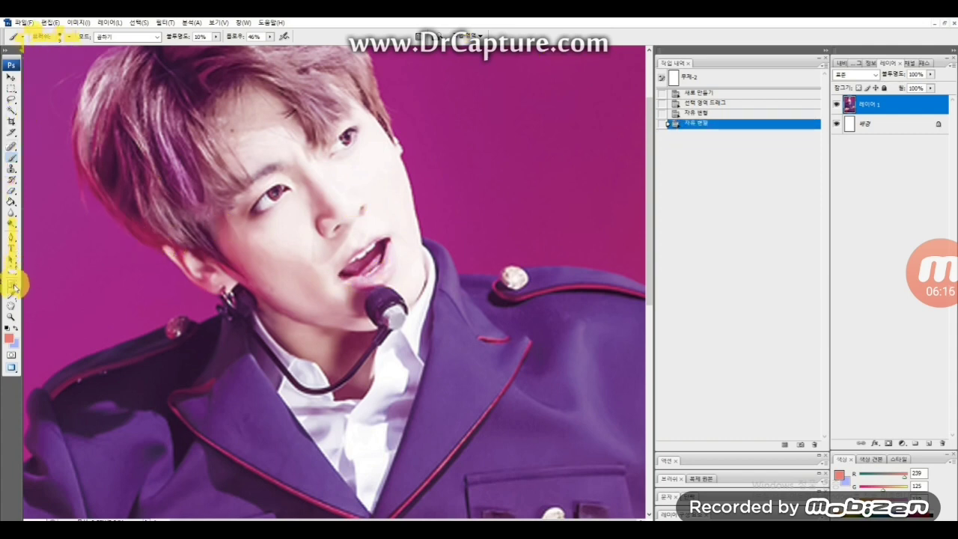
# Step: Set the foreground colour to coral #ee7771 and brush it over the lips in the photo
pyautogui.click(9, 337)
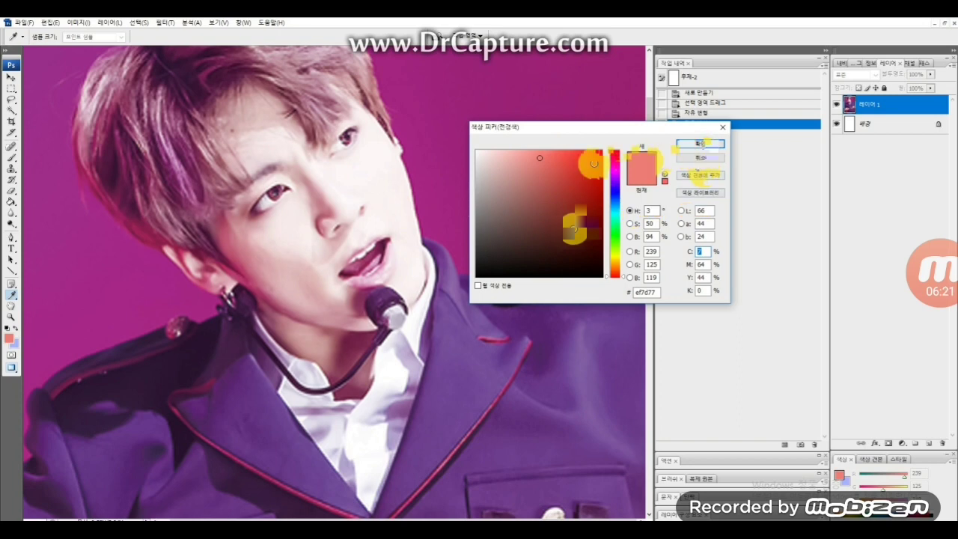
pyautogui.click(539, 157)
pyautogui.click(544, 157)
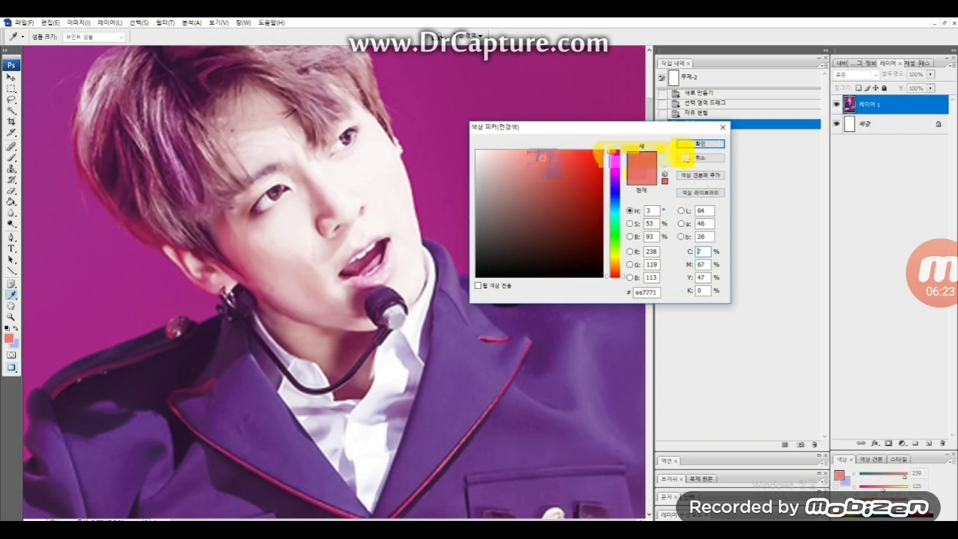
pyautogui.click(699, 143)
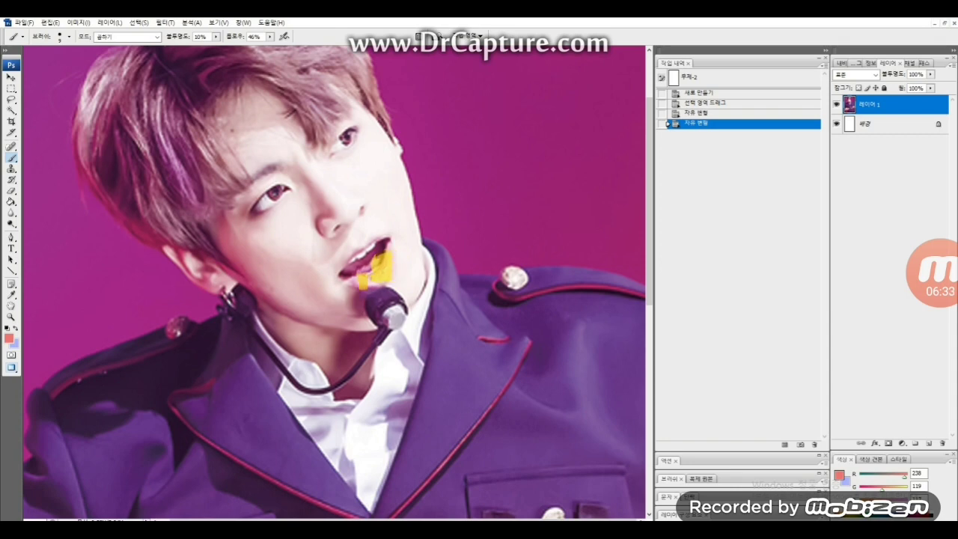
pyautogui.moveTo(378, 276)
pyautogui.mouseDown()
pyautogui.moveTo(393, 258)
pyautogui.moveTo(351, 262)
pyautogui.moveTo(360, 245)
pyautogui.mouseUp()
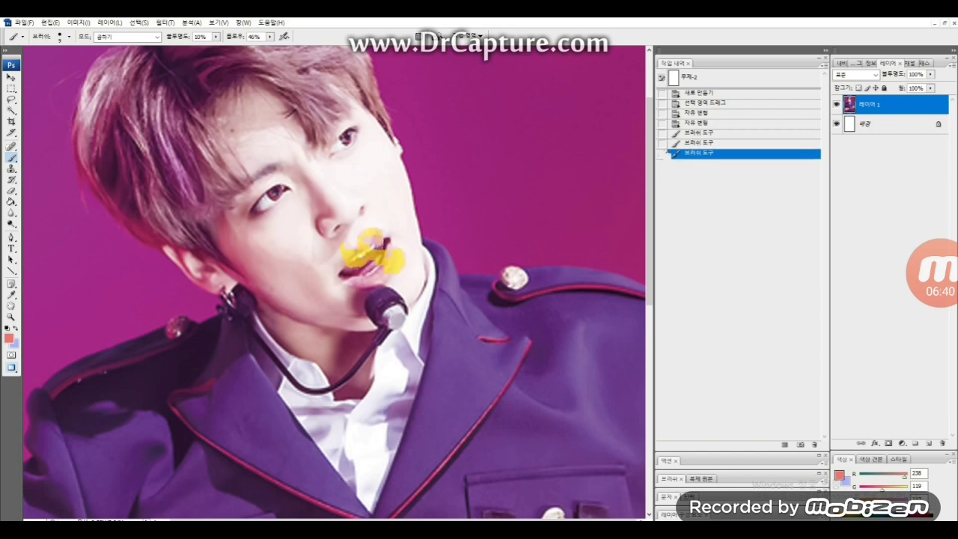
# Step: Build up the coral tint on the upper and lower lips with repeated soft brush strokes
pyautogui.moveTo(350, 281)
pyautogui.mouseDown()
pyautogui.moveTo(394, 247)
pyautogui.moveTo(357, 292)
pyautogui.moveTo(384, 266)
pyautogui.moveTo(345, 283)
pyautogui.mouseUp()
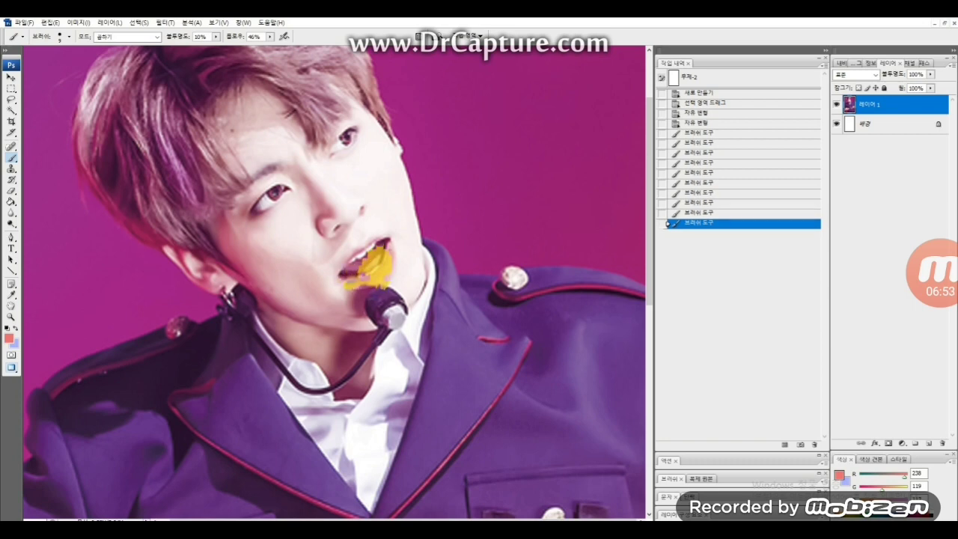
pyautogui.moveTo(387, 250)
pyautogui.mouseDown()
pyautogui.moveTo(387, 242)
pyautogui.moveTo(373, 276)
pyautogui.moveTo(372, 241)
pyautogui.moveTo(353, 277)
pyautogui.moveTo(378, 279)
pyautogui.mouseUp()
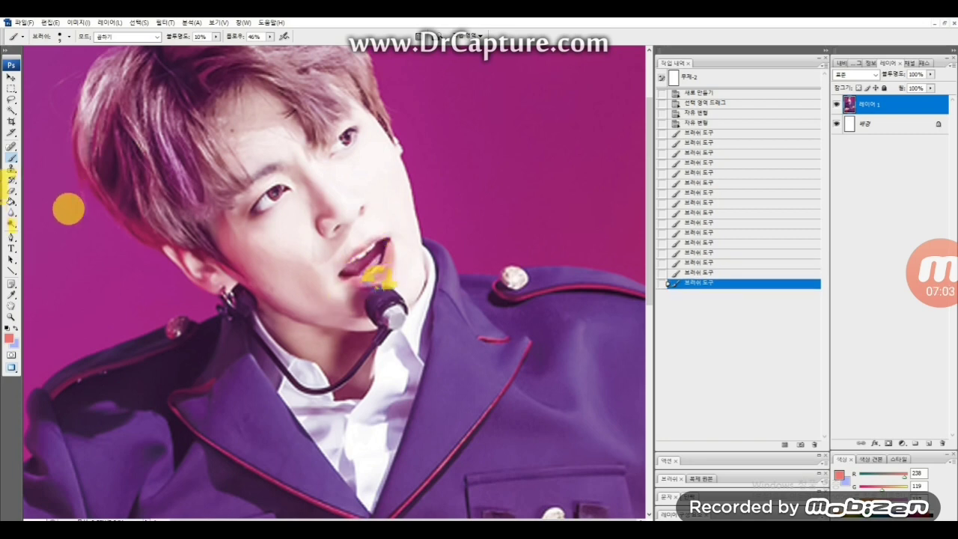
# Step: Set the foreground colour to light pink #ff9abe for tinting the cheeks and return to the Brush tool
pyautogui.click(11, 294)
pyautogui.click(9, 336)
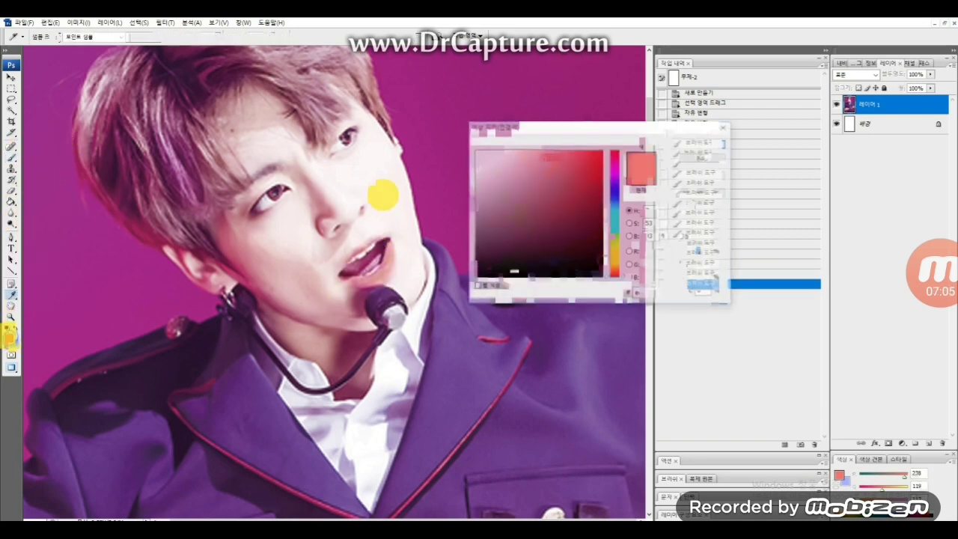
pyautogui.click(613, 157)
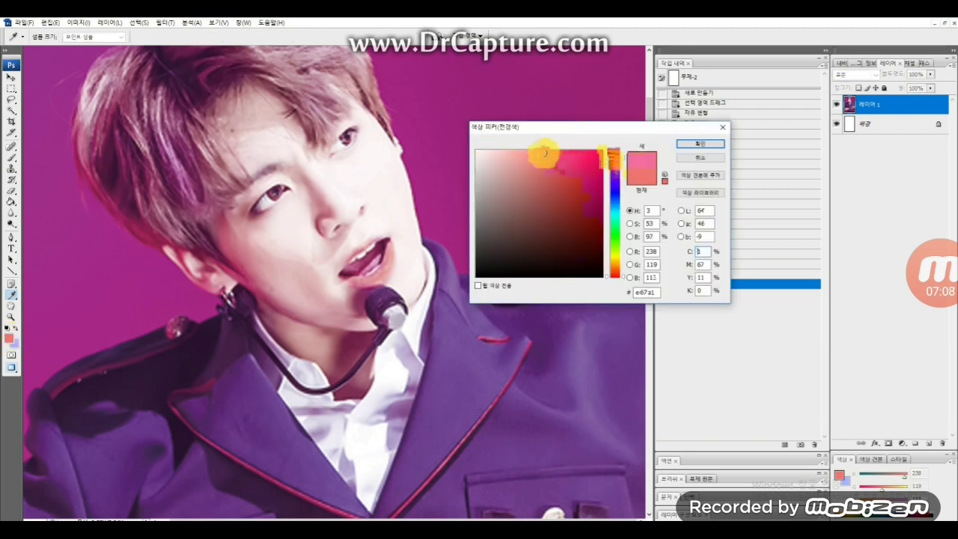
pyautogui.click(530, 150)
pyautogui.click(700, 144)
pyautogui.press('b')
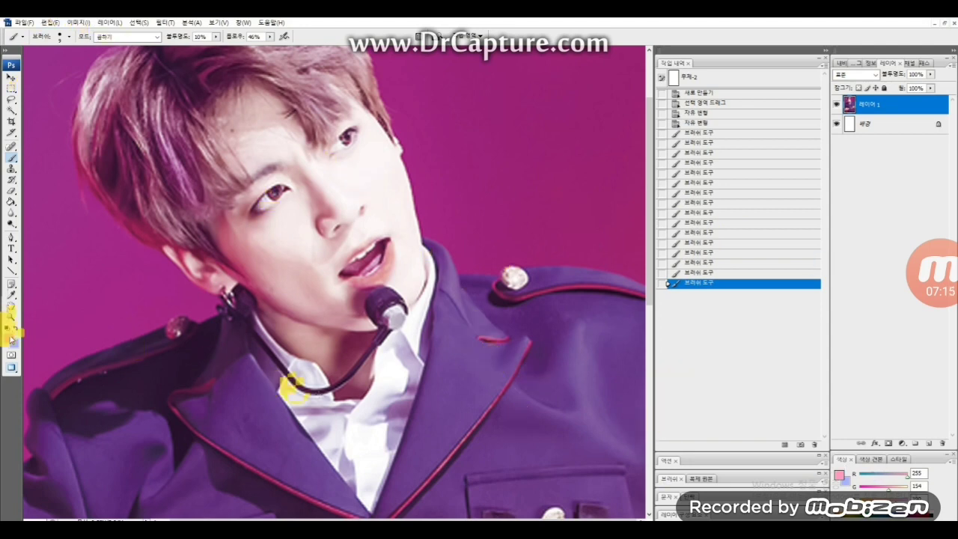
pyautogui.click(11, 294)
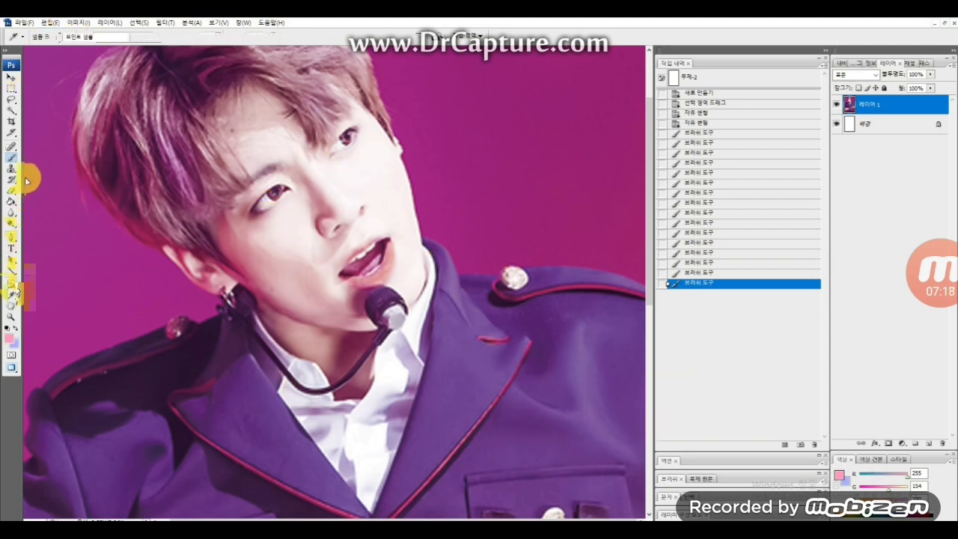
pyautogui.click(11, 150)
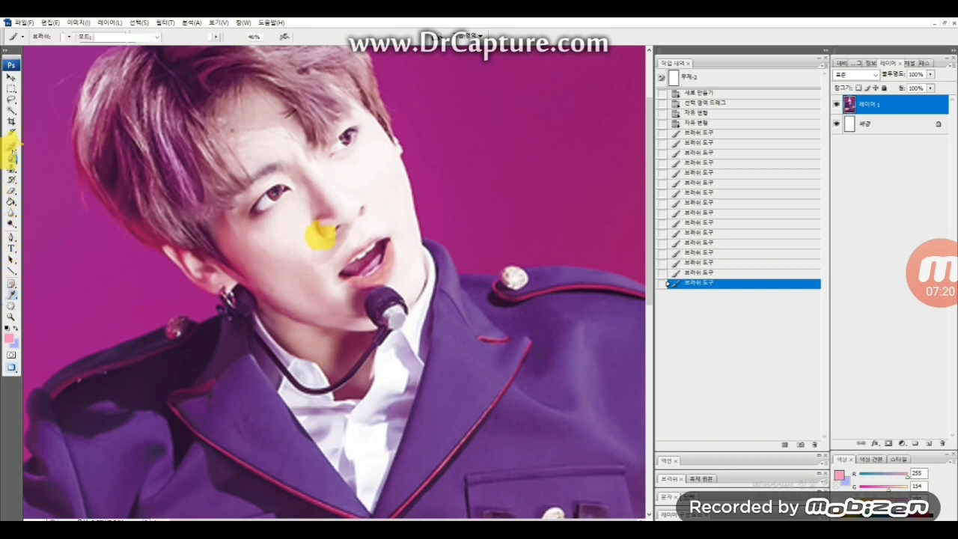
# Step: Choose a soft round brush, set its diameter to 133 px and dab light pink on the far cheek
pyautogui.click(818, 477)
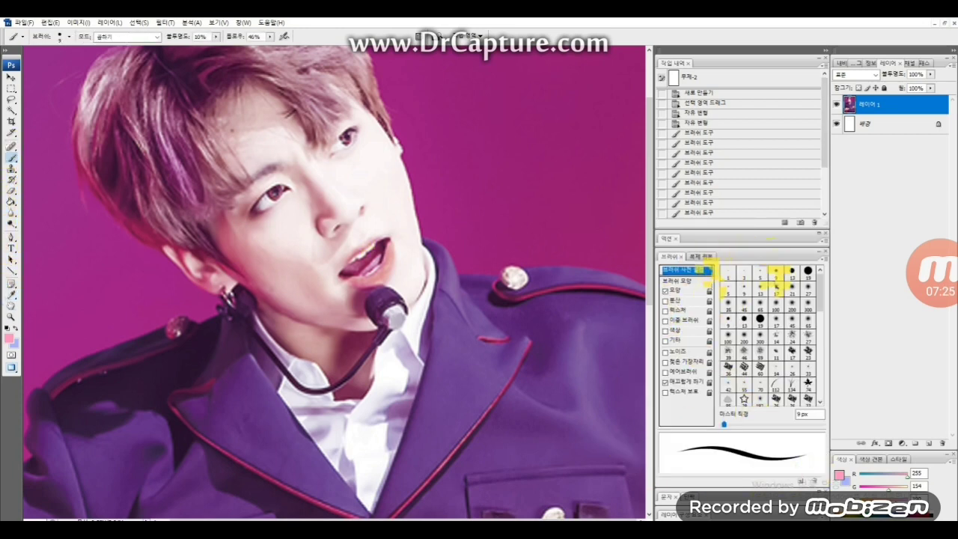
pyautogui.click(807, 304)
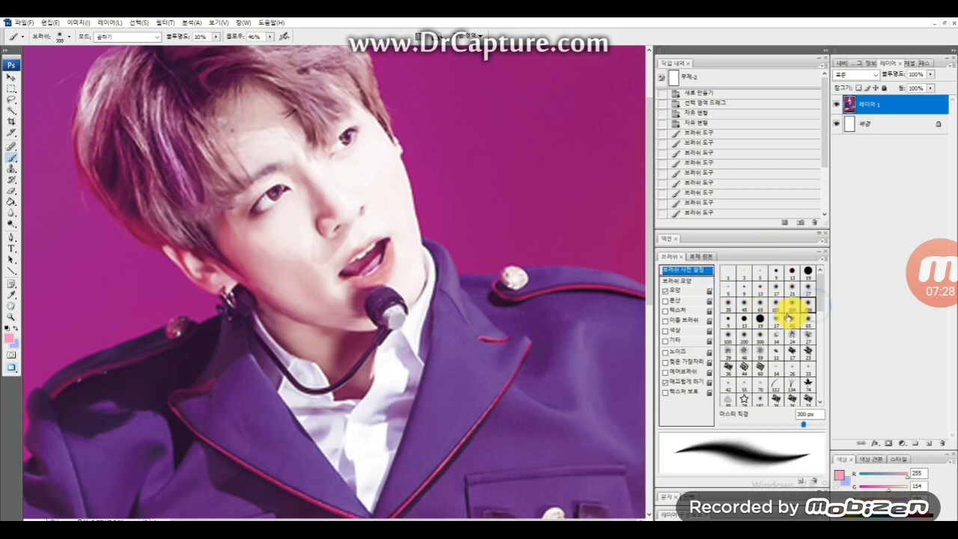
pyautogui.moveTo(802, 423); pyautogui.dragTo(781, 424)
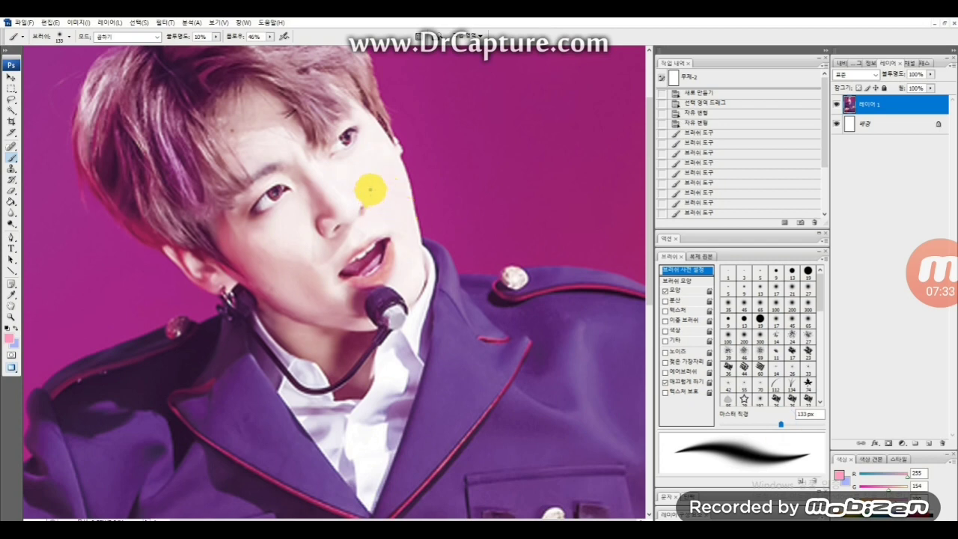
pyautogui.click(384, 172)
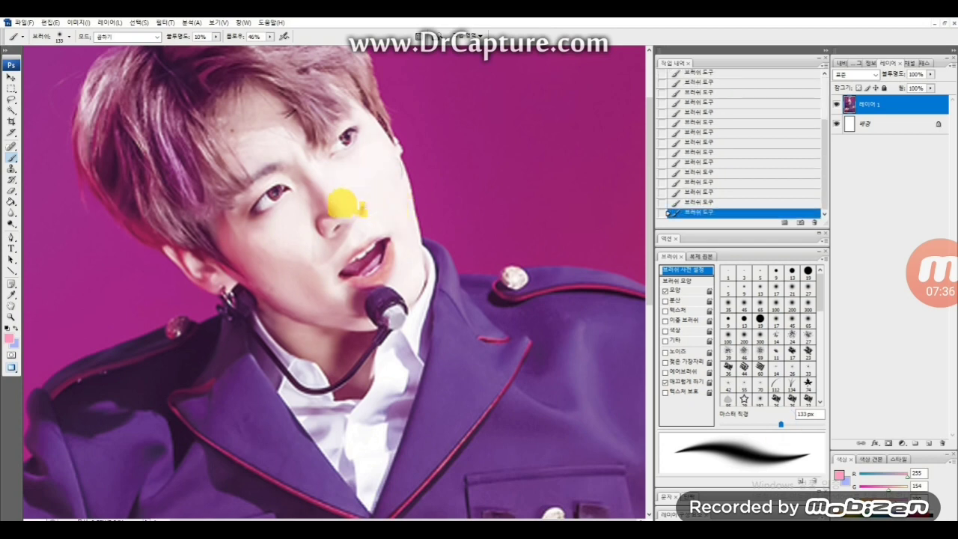
pyautogui.moveTo(343, 202)
pyautogui.mouseDown()
pyautogui.moveTo(357, 172)
pyautogui.moveTo(378, 177)
pyautogui.moveTo(378, 154)
pyautogui.moveTo(383, 189)
pyautogui.moveTo(363, 167)
pyautogui.mouseUp()
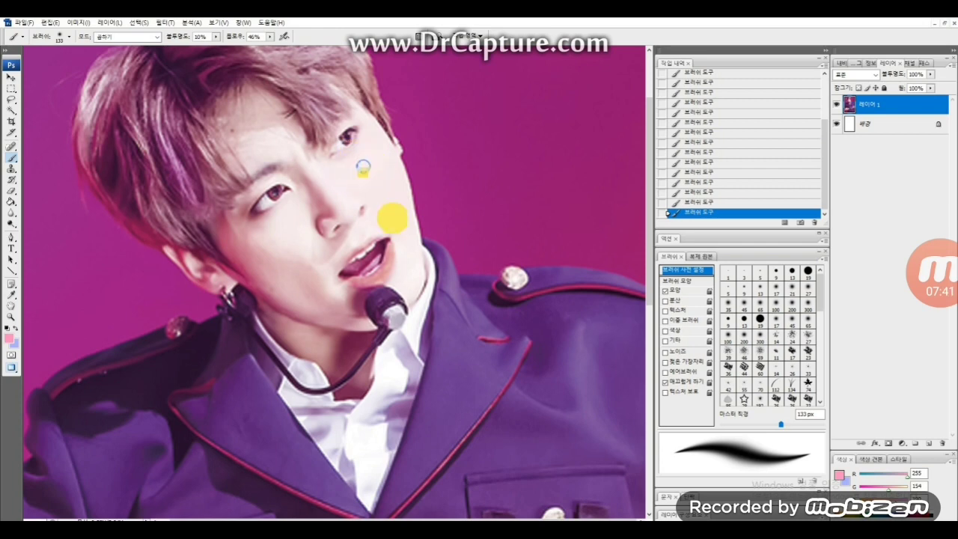
# Step: Try a stronger pink blush on the far cheek using foreground colour #f987af and a soft 200 px brush
pyautogui.click(9, 338)
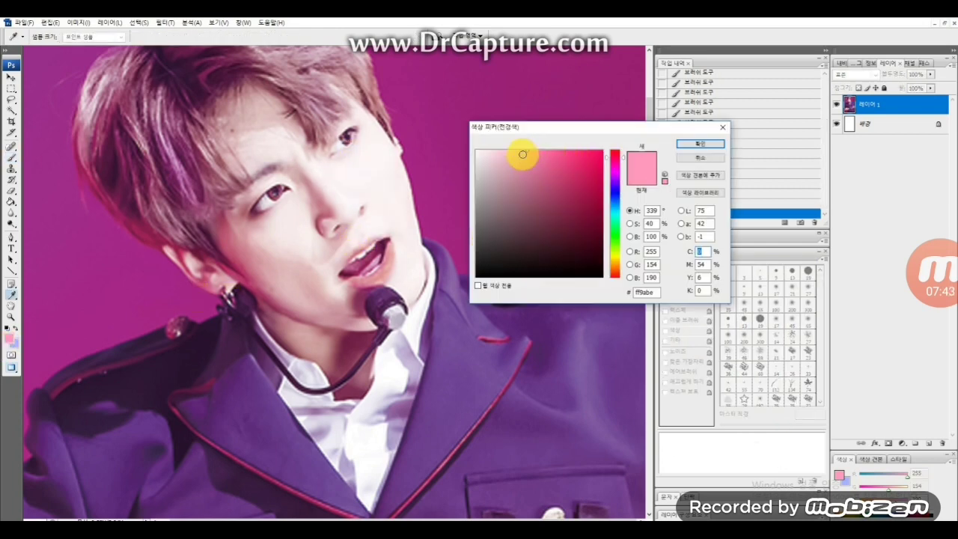
pyautogui.moveTo(523, 154); pyautogui.dragTo(657, 150)
pyautogui.click(700, 143)
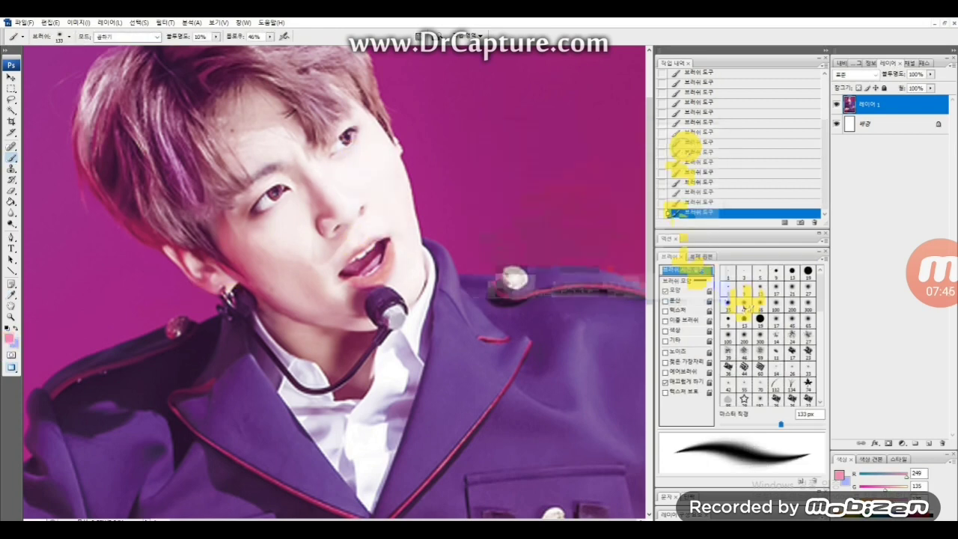
pyautogui.click(744, 334)
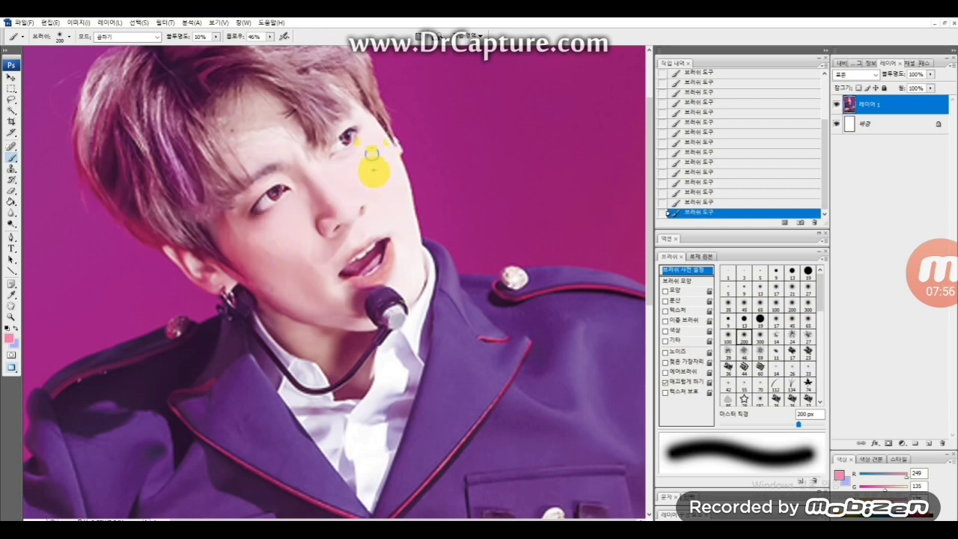
pyautogui.click(373, 159)
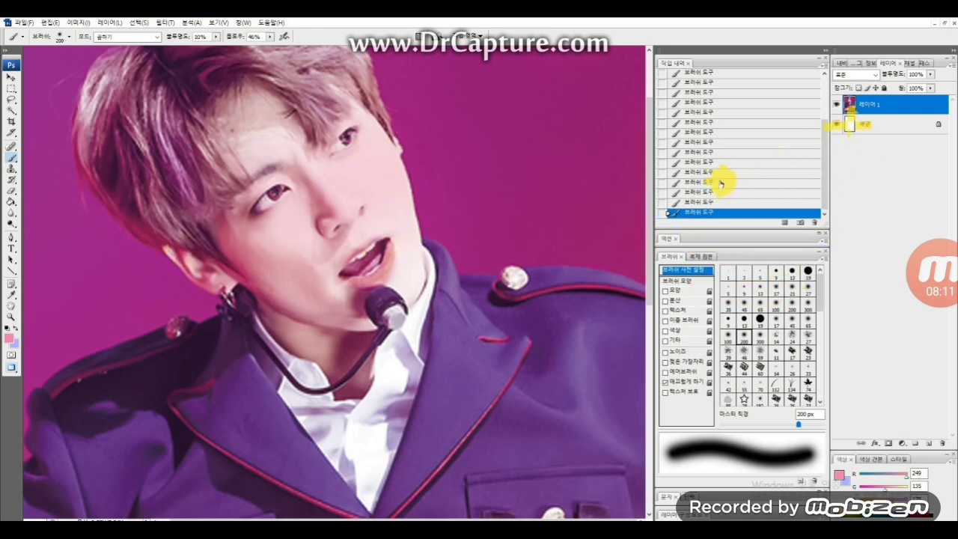
# Step: Undo the pink cheek strokes by stepping back to an earlier history state
pyautogui.click(701, 153)
pyautogui.click(705, 135)
pyautogui.click(711, 135)
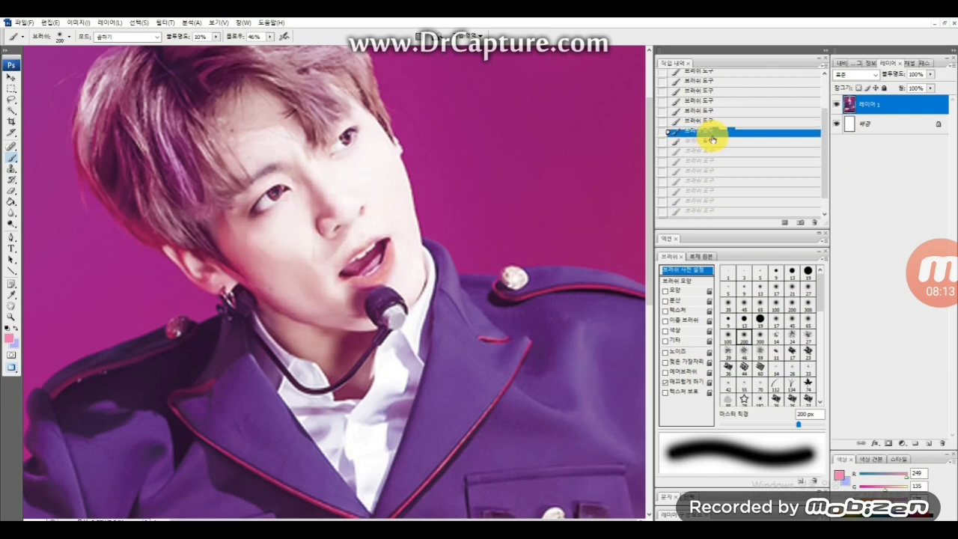
pyautogui.click(716, 122)
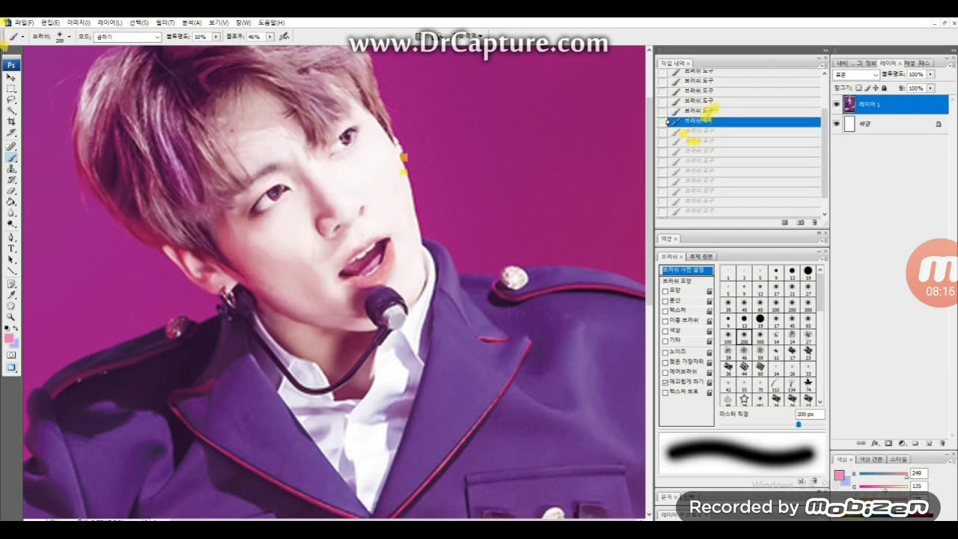
# Step: Set the foreground colour to vivid pink-red #ff005a and the soft brush diameter to 48 px
pyautogui.click(10, 336)
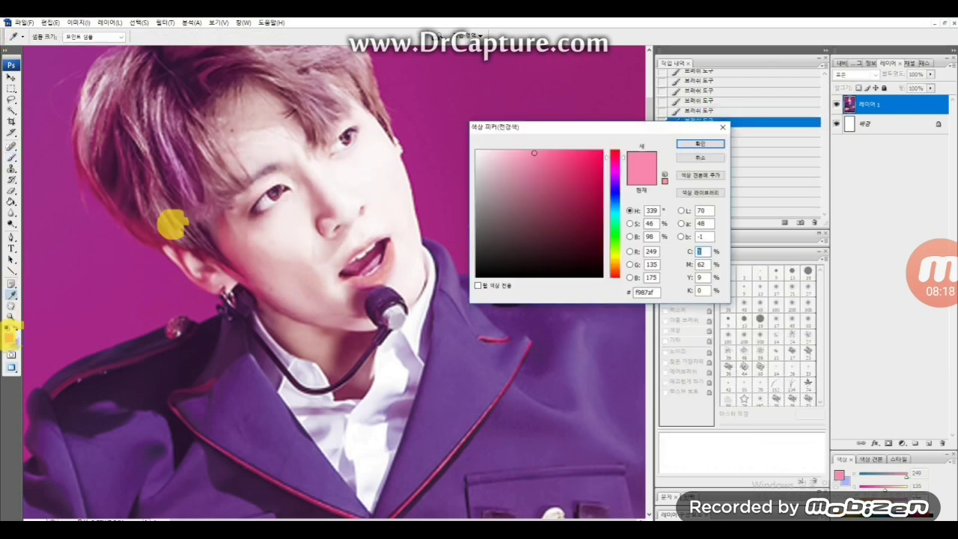
pyautogui.click(701, 157)
pyautogui.press('b')
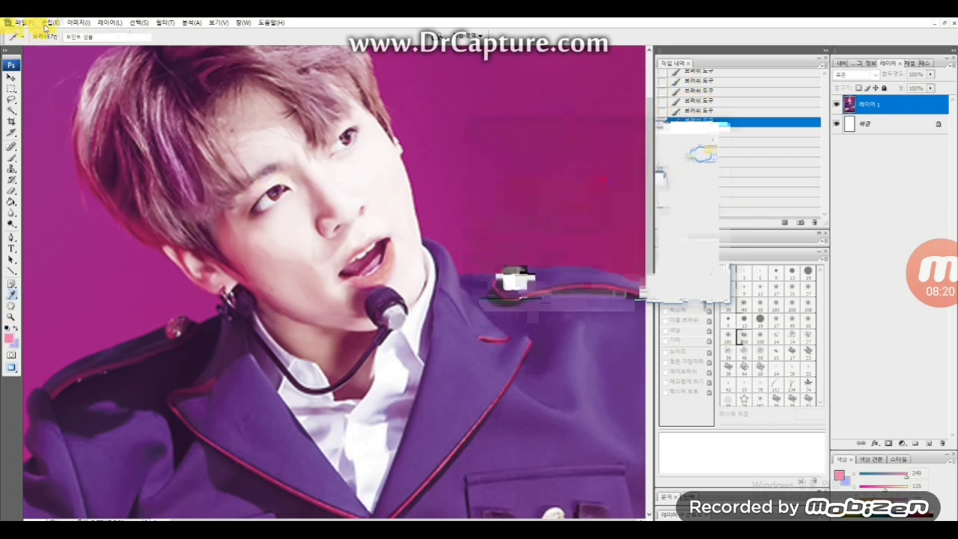
pyautogui.click(771, 348)
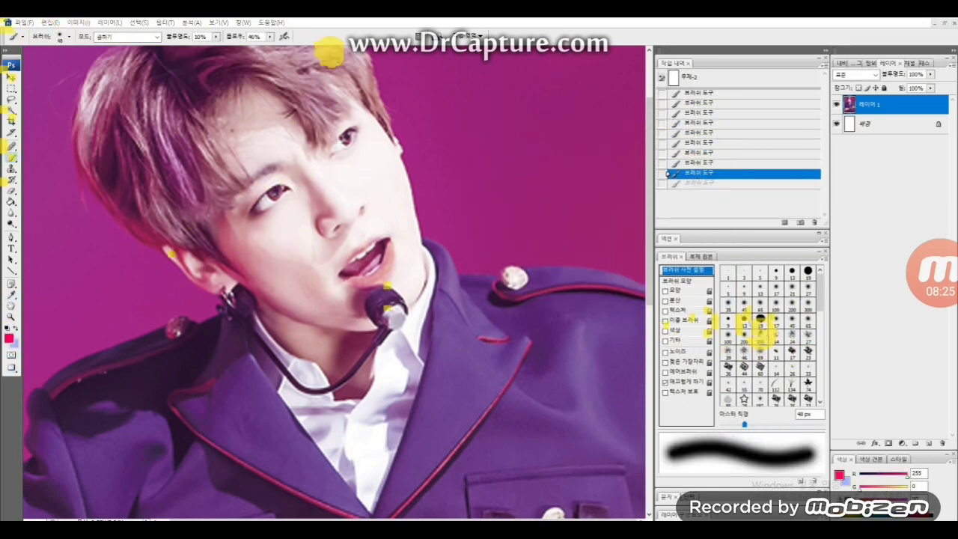
pyautogui.click(8, 336)
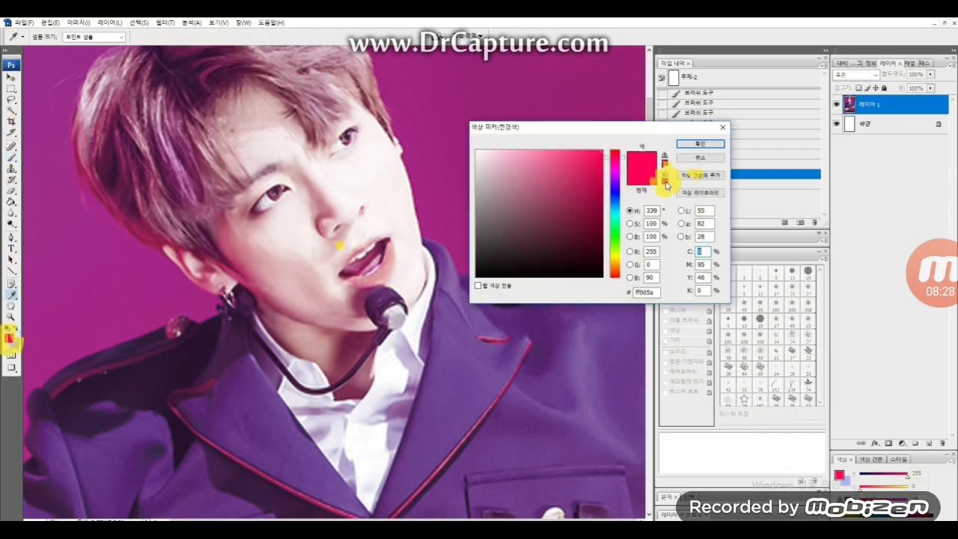
pyautogui.click(701, 142)
pyautogui.press('b')
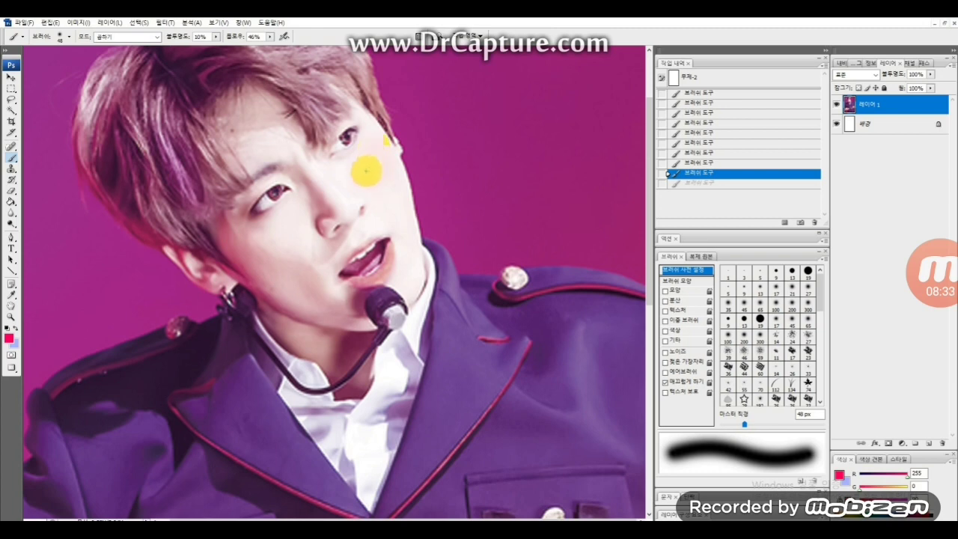
# Step: Brush a vivid pink-red blush onto both cheeks of the face in the photo
pyautogui.moveTo(390, 171)
pyautogui.mouseDown()
pyautogui.moveTo(381, 175)
pyautogui.moveTo(396, 181)
pyautogui.moveTo(381, 155)
pyautogui.mouseUp()
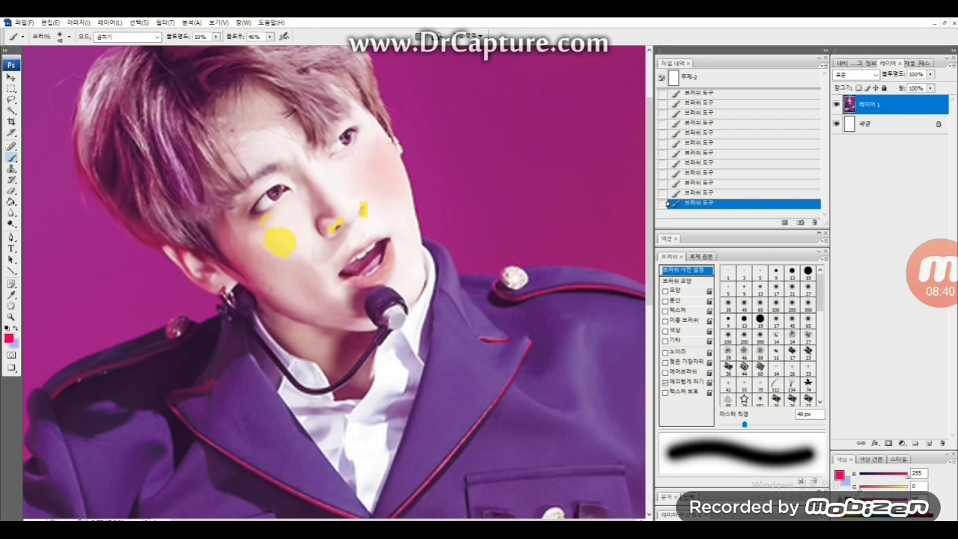
pyautogui.moveTo(283, 244); pyautogui.dragTo(277, 242)
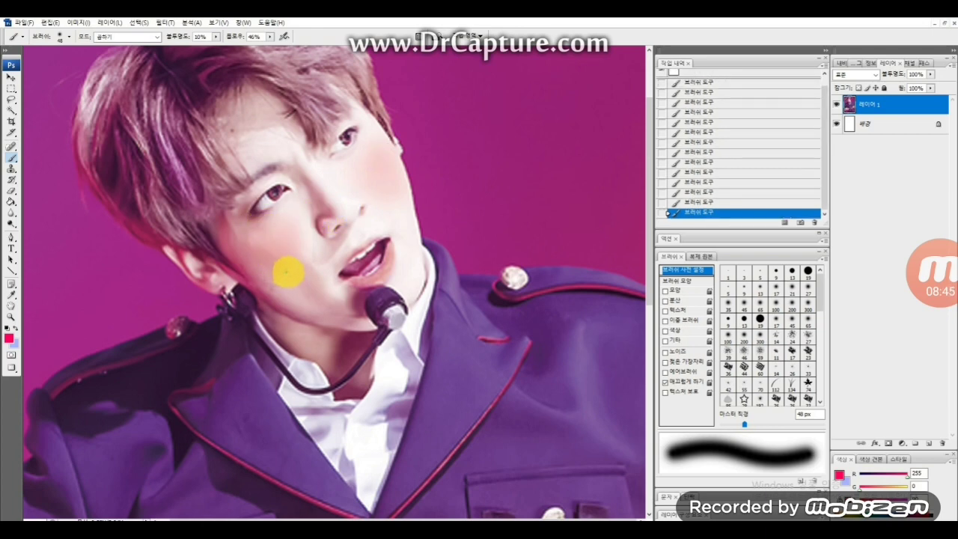
pyautogui.moveTo(288, 273); pyautogui.dragTo(287, 260)
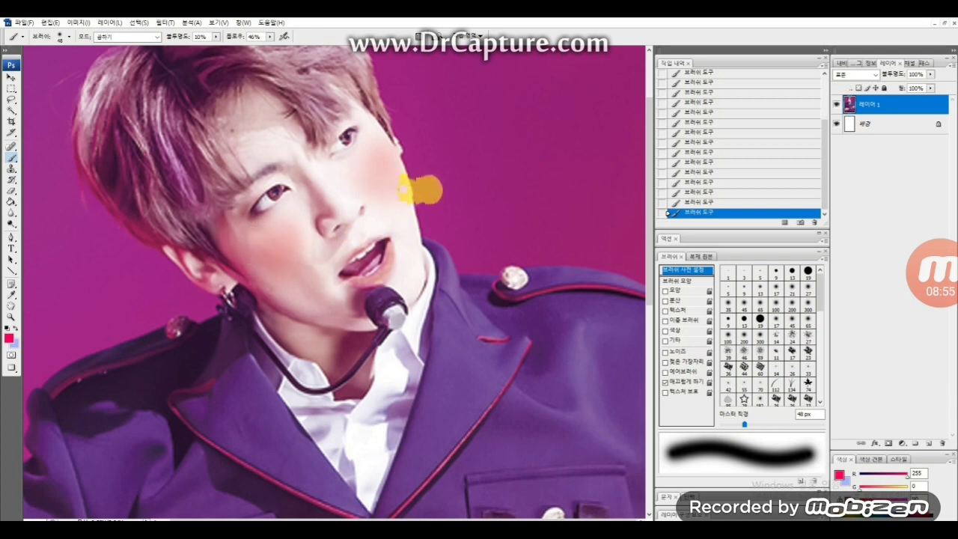
# Step: Prepare a scattered heart-shaped brush at 88 px and 100% opacity with blue #338eff as the foreground colour
pyautogui.click(11, 316)
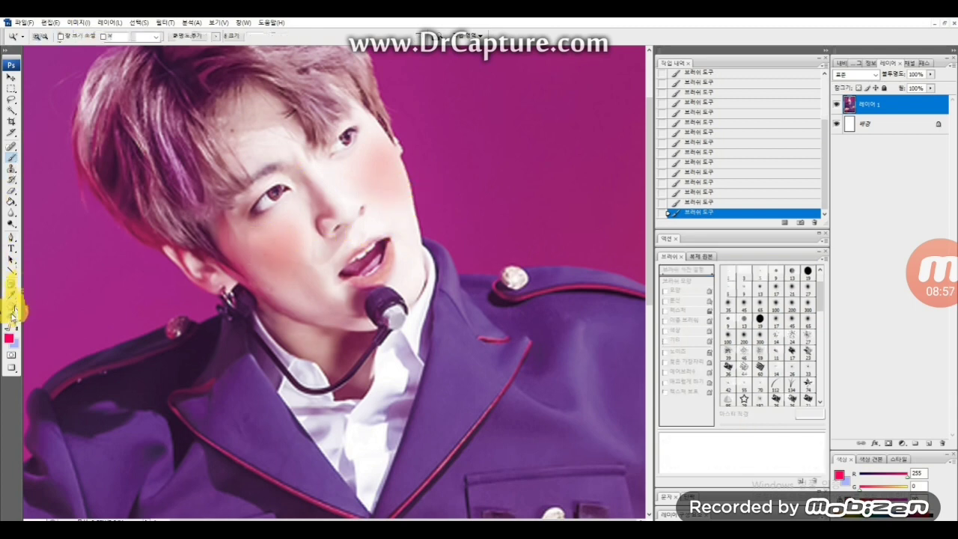
pyautogui.click(42, 35)
pyautogui.click(259, 150)
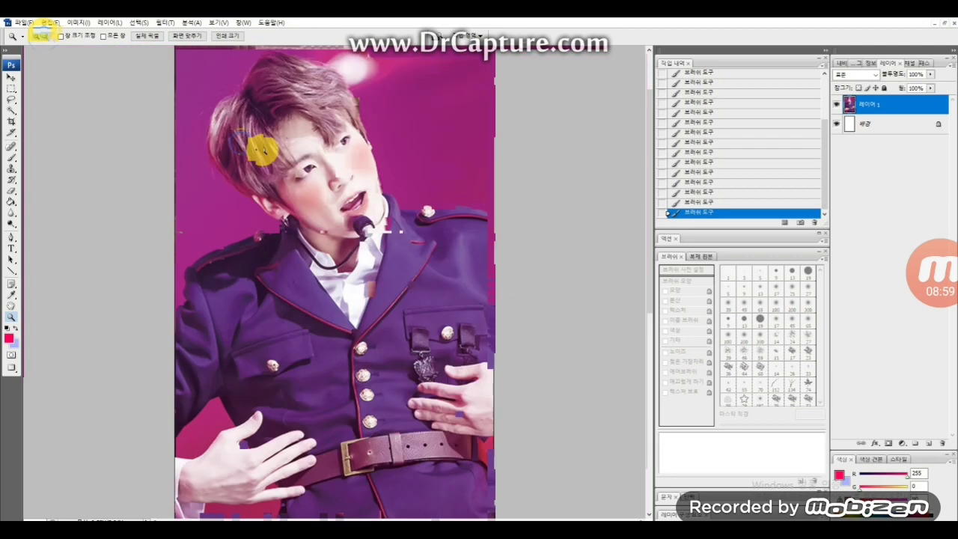
pyautogui.click(416, 165)
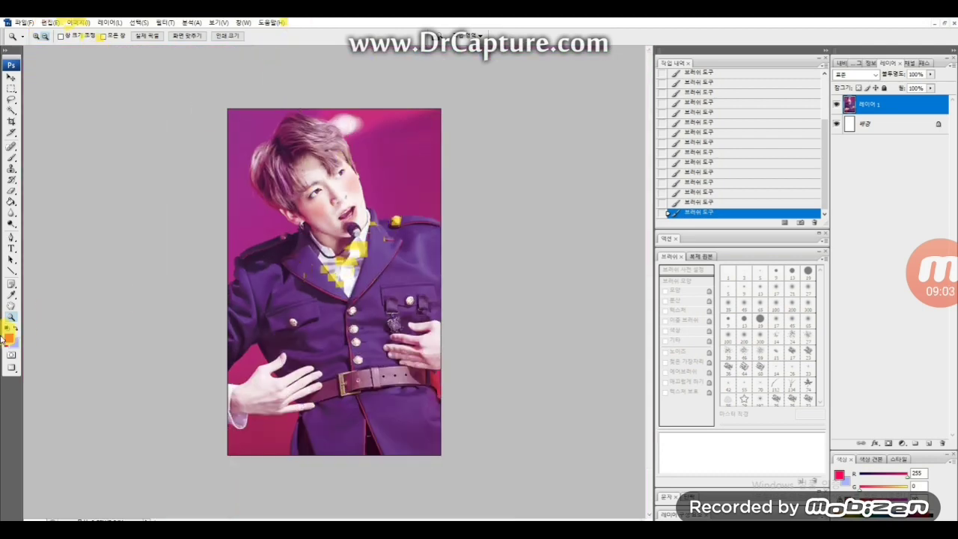
pyautogui.click(11, 155)
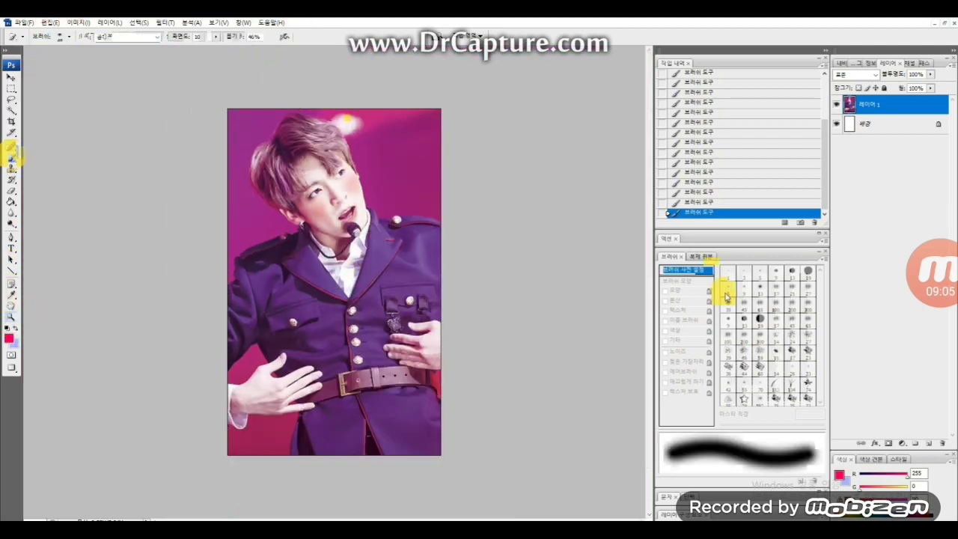
pyautogui.moveTo(818, 298)
pyautogui.mouseDown()
pyautogui.moveTo(817, 345)
pyautogui.moveTo(816, 314)
pyautogui.moveTo(822, 318)
pyautogui.mouseUp()
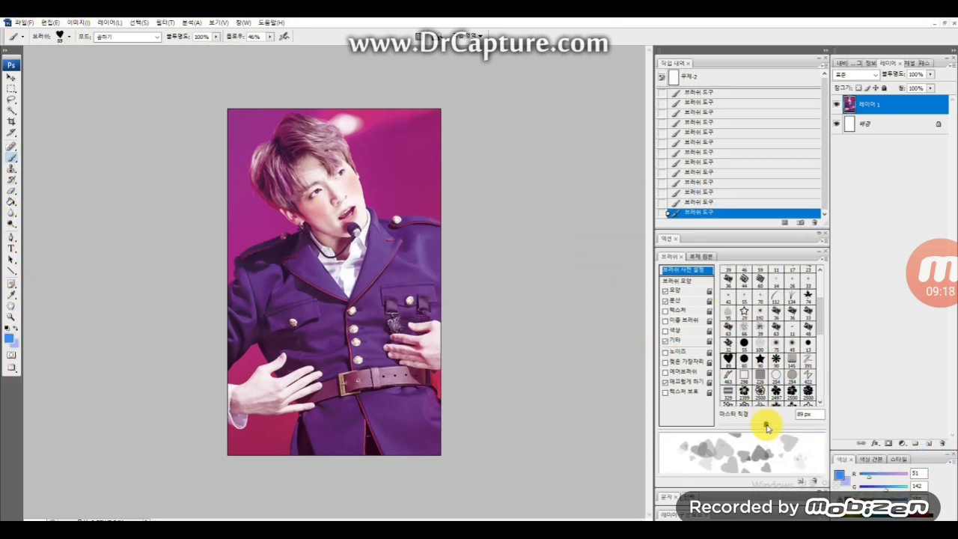
pyautogui.click(11, 340)
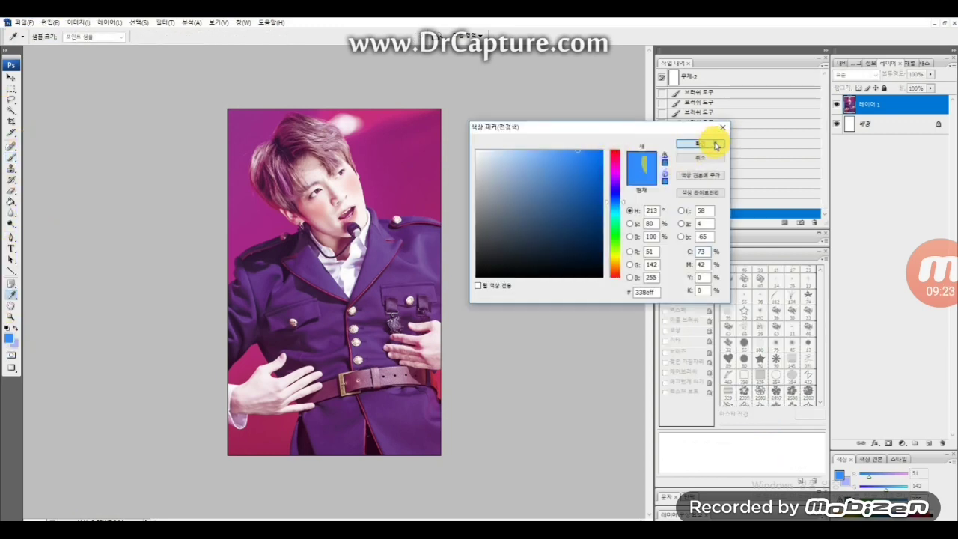
pyautogui.click(716, 146)
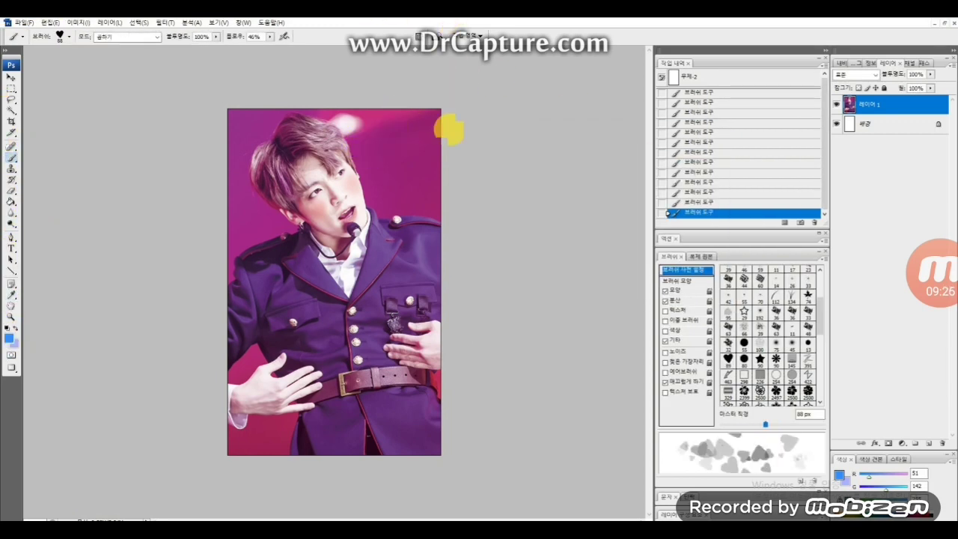
# Step: Add a new empty layer above the photo layer and make it the active layer
pyautogui.click(928, 443)
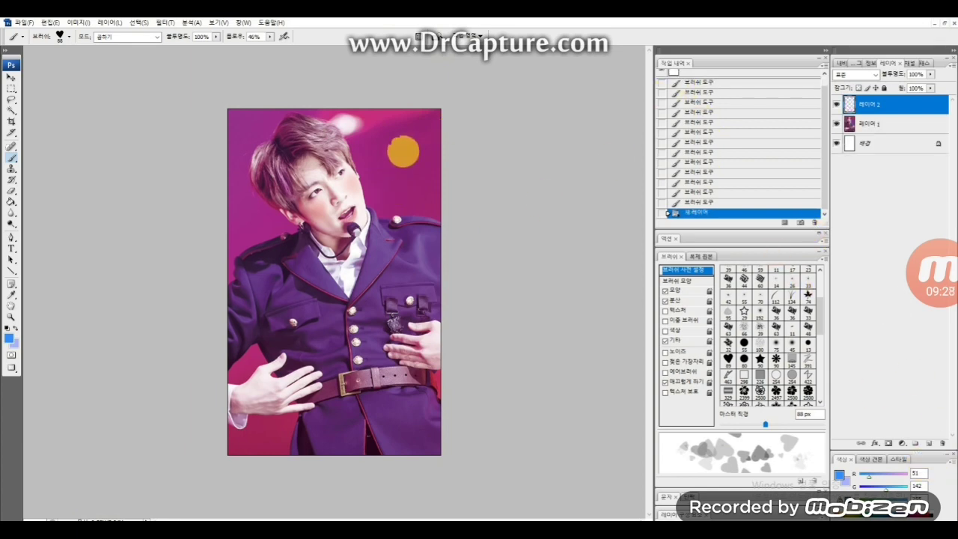
pyautogui.click(889, 123)
pyautogui.click(868, 108)
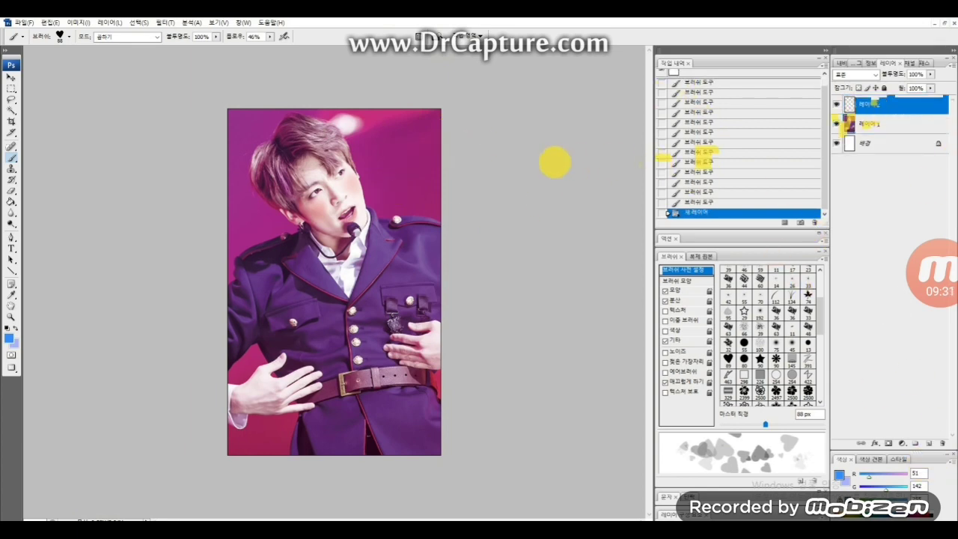
pyautogui.moveTo(398, 103)
pyautogui.mouseDown()
pyautogui.moveTo(394, 135)
pyautogui.moveTo(407, 181)
pyautogui.mouseUp()
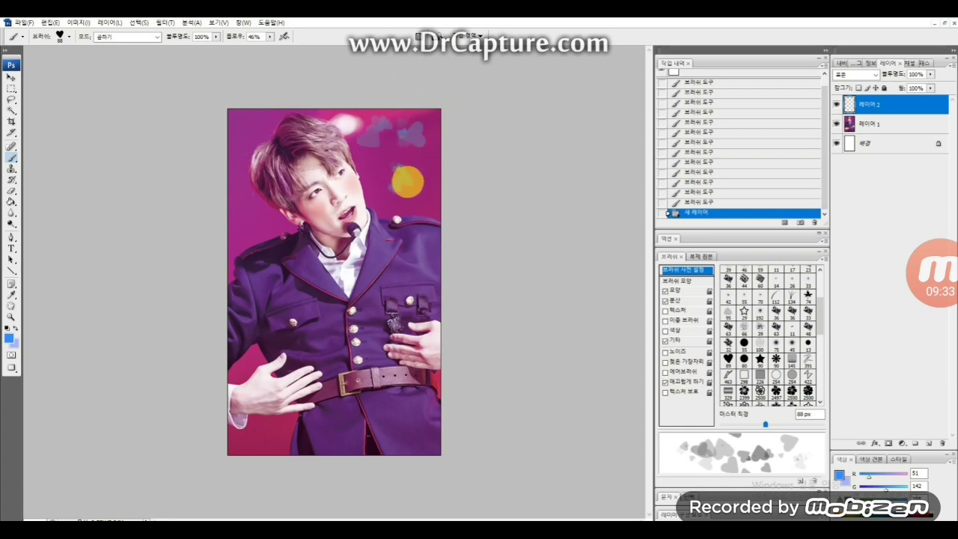
pyautogui.click(9, 338)
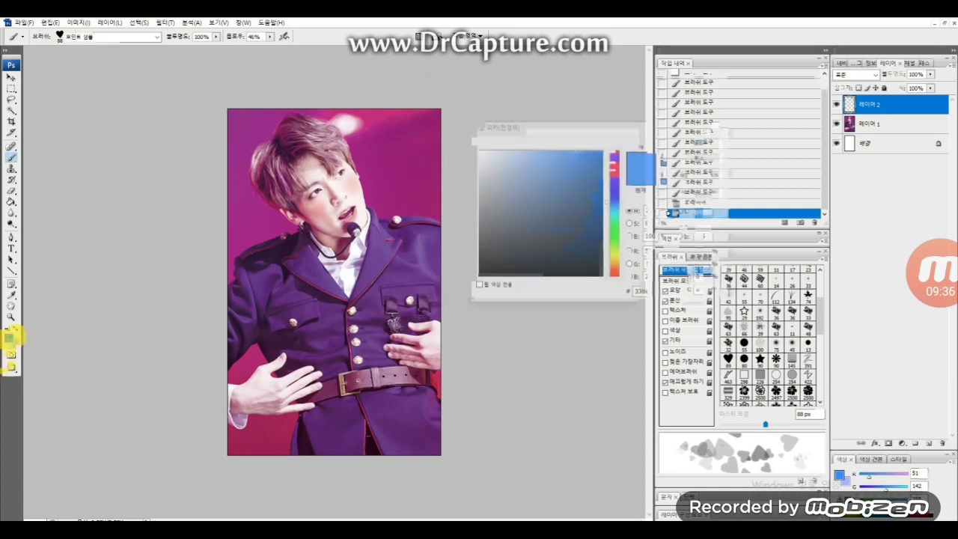
pyautogui.click(587, 185)
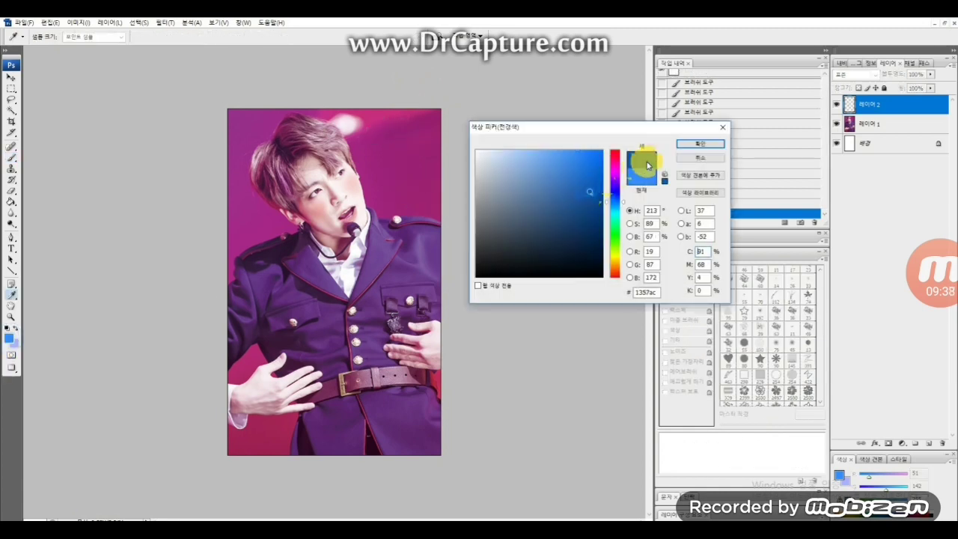
pyautogui.click(700, 143)
pyautogui.moveTo(443, 118)
pyautogui.mouseDown()
pyautogui.moveTo(396, 138)
pyautogui.moveTo(406, 164)
pyautogui.moveTo(447, 188)
pyautogui.mouseUp()
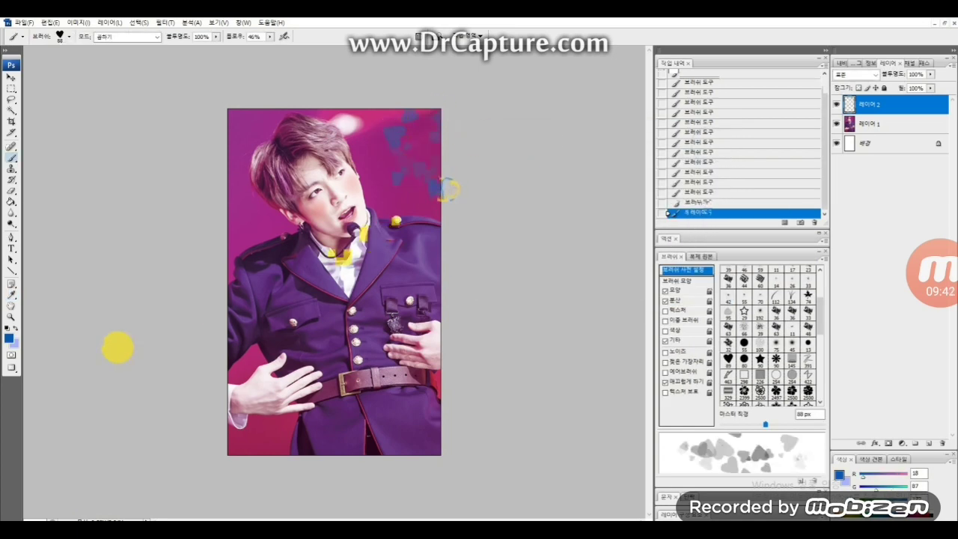
# Step: Set the foreground colour to a deep violet-blue, RGB 57, 20, 174
pyautogui.click(9, 338)
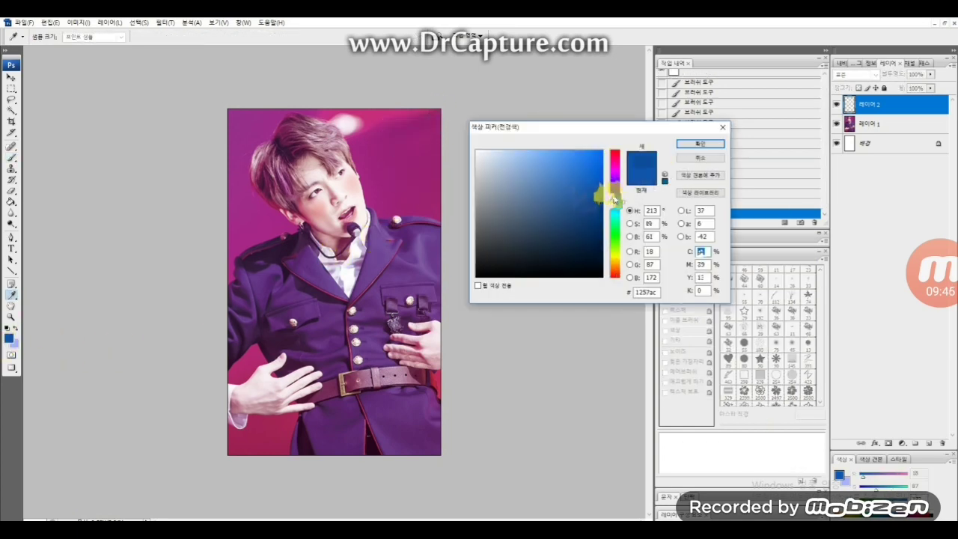
pyautogui.moveTo(614, 199); pyautogui.dragTo(614, 192)
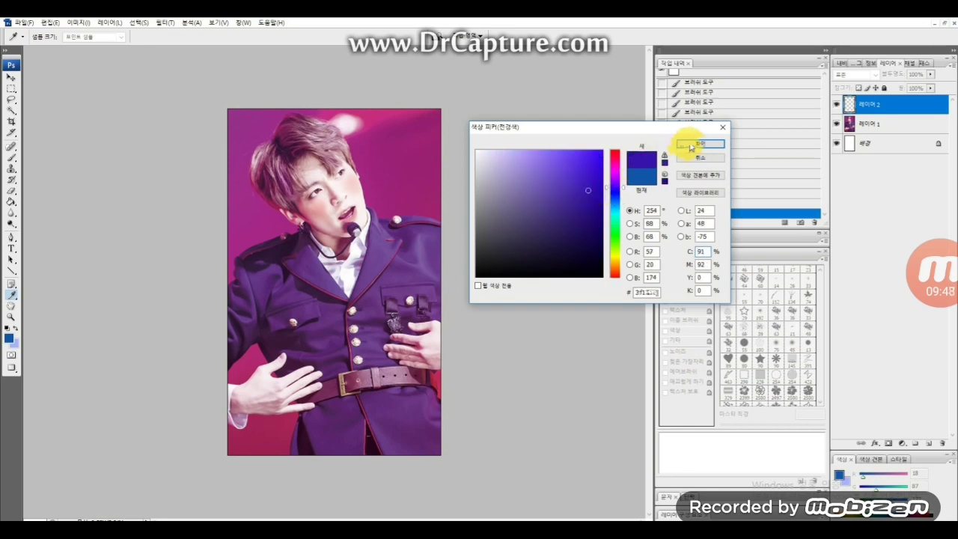
pyautogui.click(698, 143)
# Step: Stamp scattered violet-blue hearts over the pink background to the right of the face, from the photo's top edge down to the shoulder
pyautogui.click(415, 171)
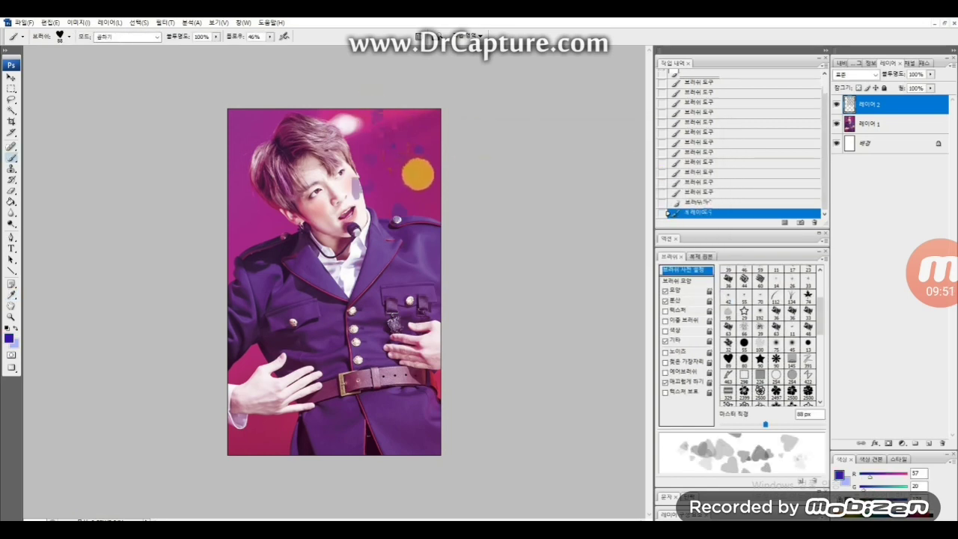
pyautogui.click(427, 176)
pyautogui.click(412, 174)
pyautogui.click(403, 139)
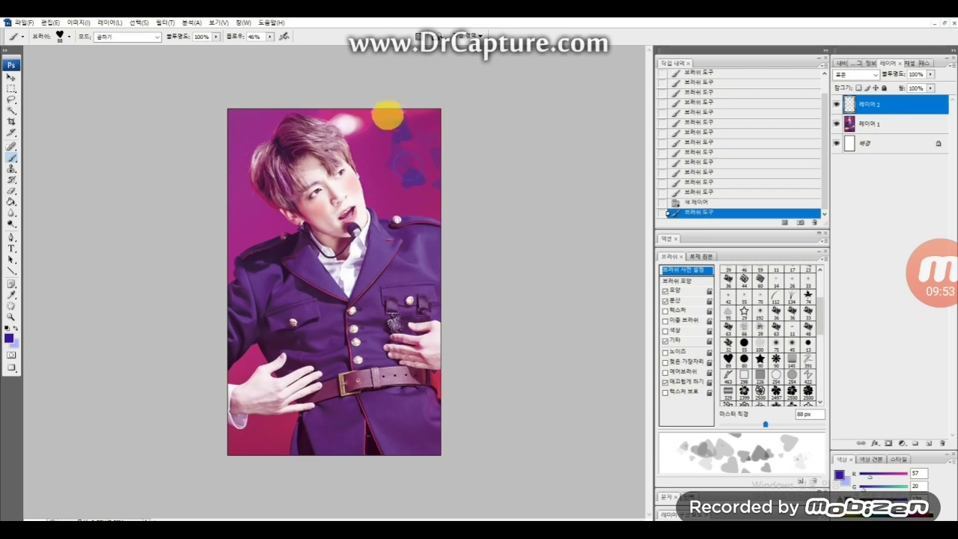
pyautogui.click(379, 119)
pyautogui.click(374, 128)
pyautogui.click(381, 154)
pyautogui.click(385, 167)
pyautogui.click(393, 184)
pyautogui.click(409, 188)
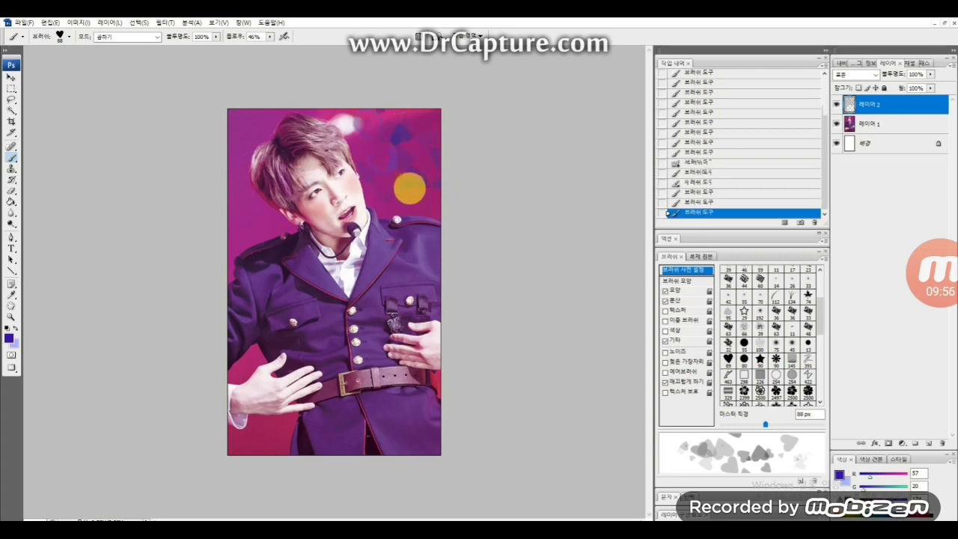
pyautogui.click(425, 198)
pyautogui.click(434, 102)
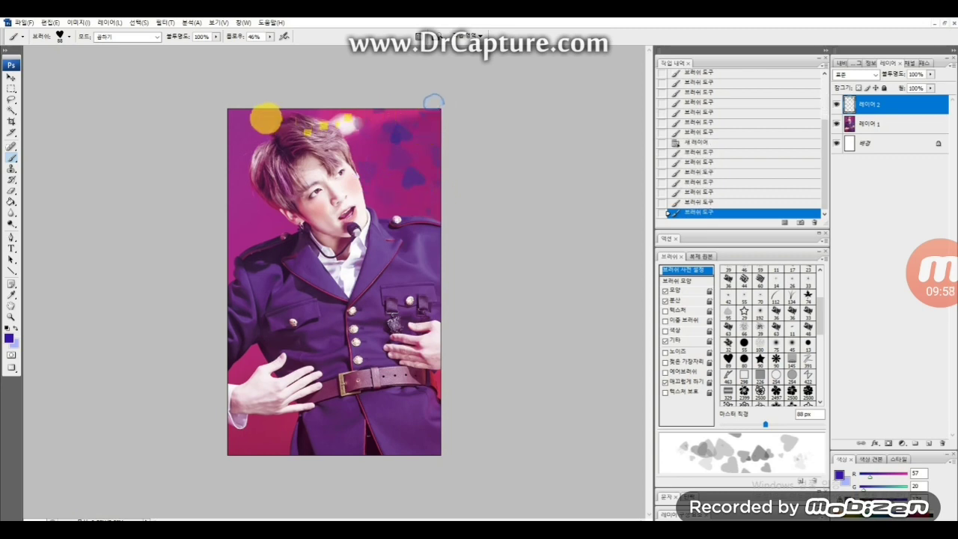
# Step: Stamp scattered violet-blue hearts over the background to the left of the head, down to the shoulder
pyautogui.click(239, 132)
pyautogui.click(229, 148)
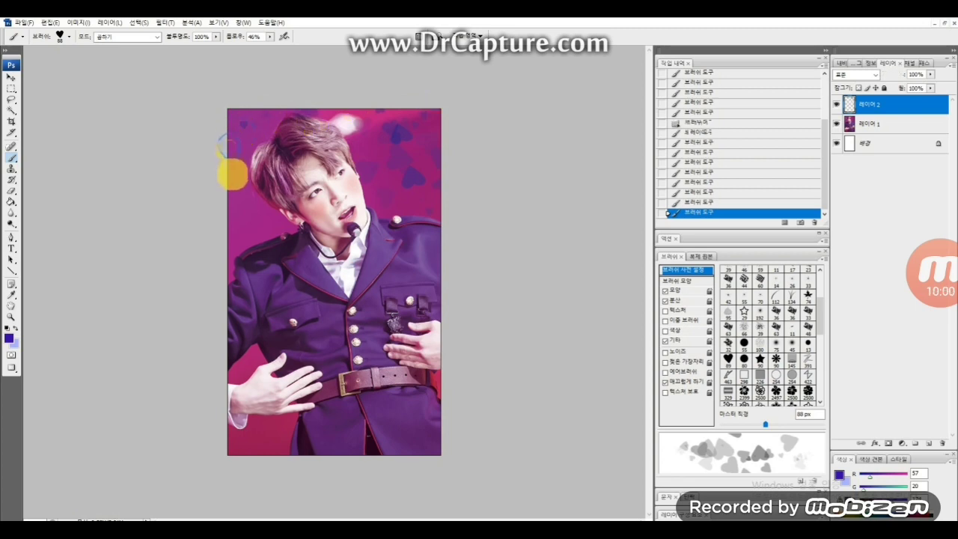
pyautogui.click(241, 198)
pyautogui.moveTo(249, 203)
pyautogui.mouseDown()
pyautogui.moveTo(262, 218)
pyautogui.moveTo(251, 237)
pyautogui.mouseUp()
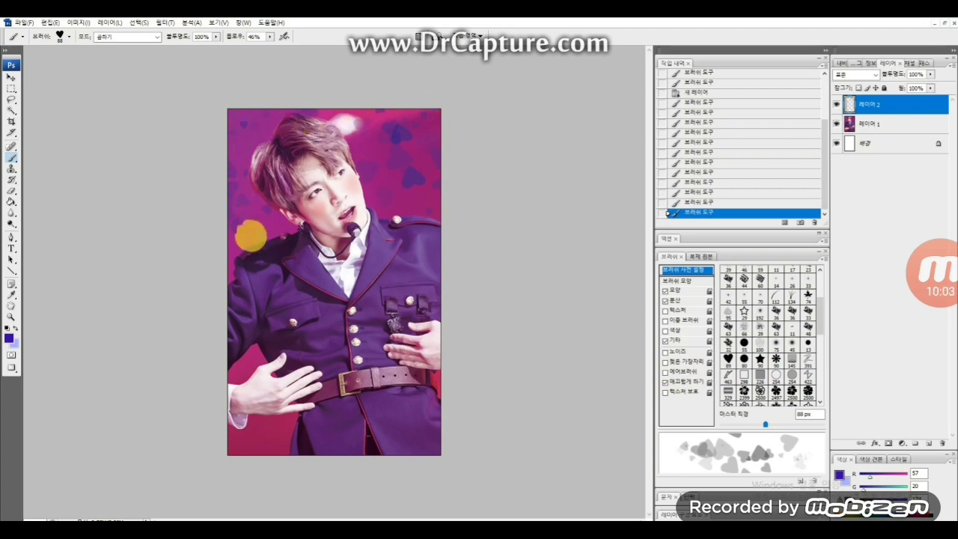
# Step: Fill out the heart pattern with more violet-blue hearts beside the face and along the bottom of the photo
pyautogui.click(349, 122)
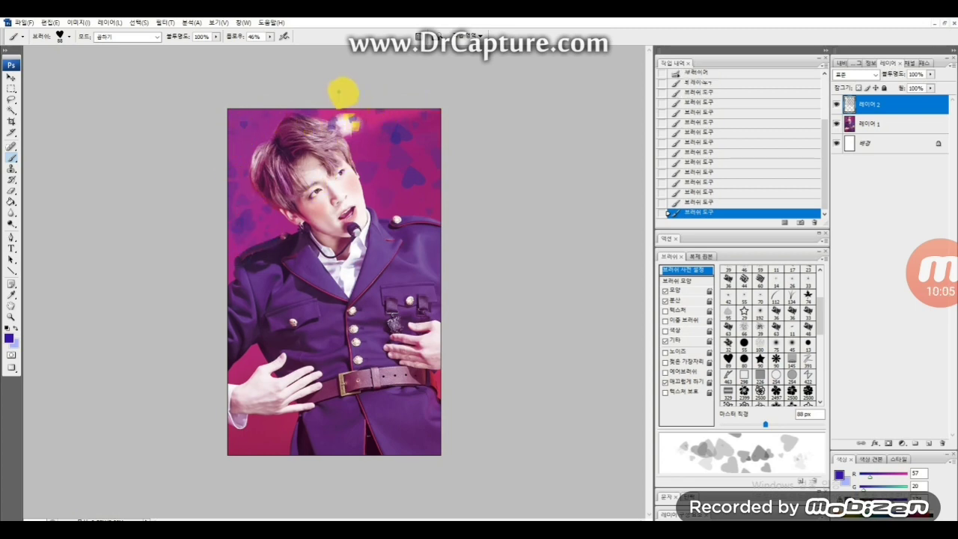
pyautogui.hotkey('ctrl', 'z')
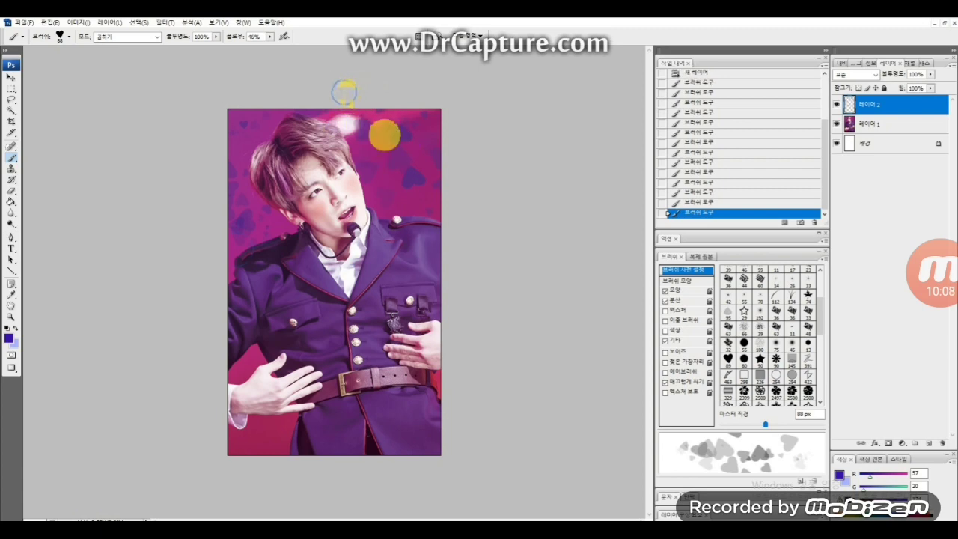
pyautogui.click(396, 176)
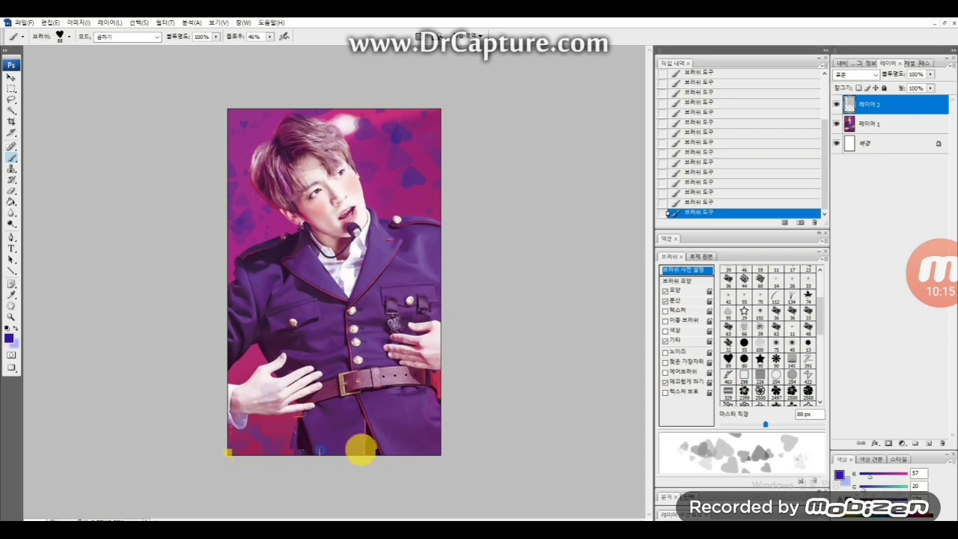
pyautogui.click(378, 426)
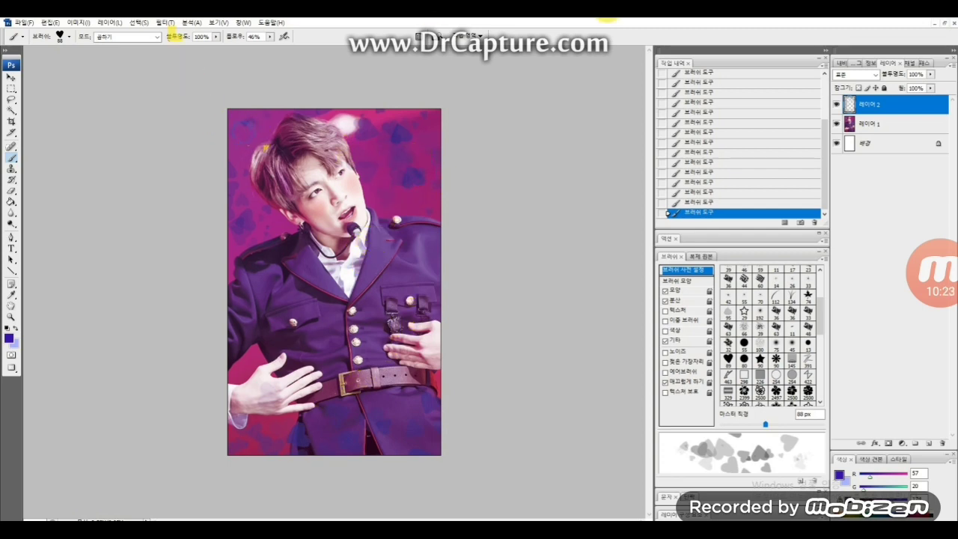
# Step: Apply a Hue/Saturation adjustment to the photo layer with a slightly lowered hue and slightly raised saturation
pyautogui.click(880, 125)
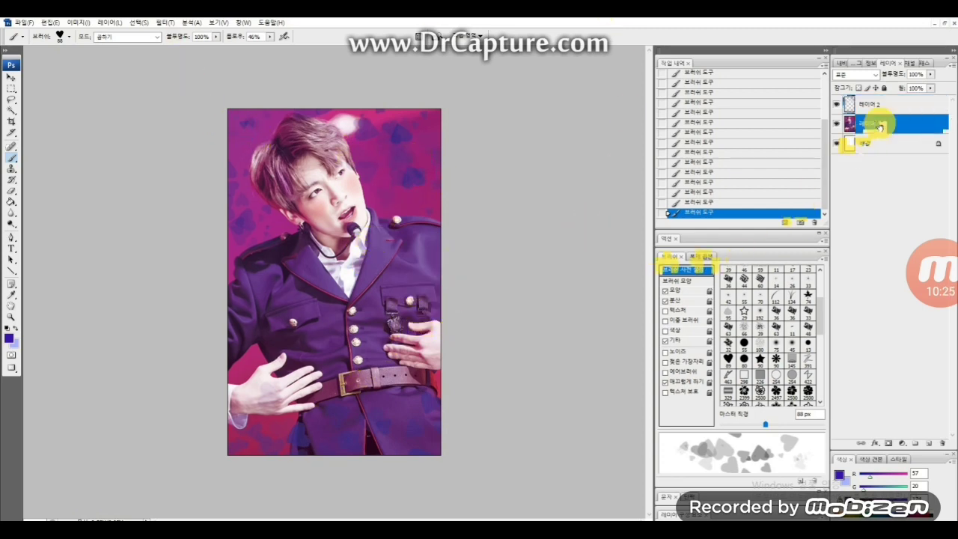
pyautogui.hotkey('ctrl', 'u')
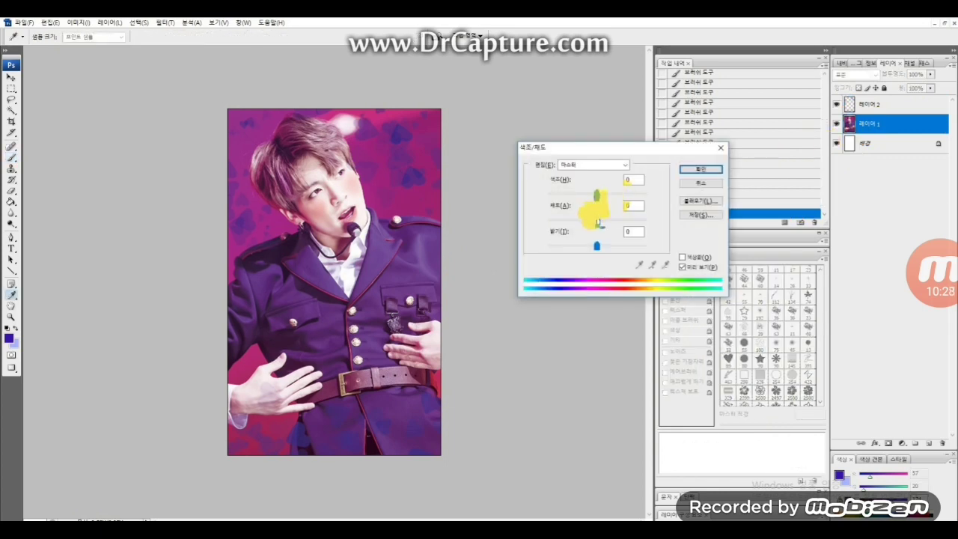
pyautogui.moveTo(595, 196)
pyautogui.mouseDown()
pyautogui.moveTo(609, 192)
pyautogui.moveTo(584, 197)
pyautogui.moveTo(595, 196)
pyautogui.mouseUp()
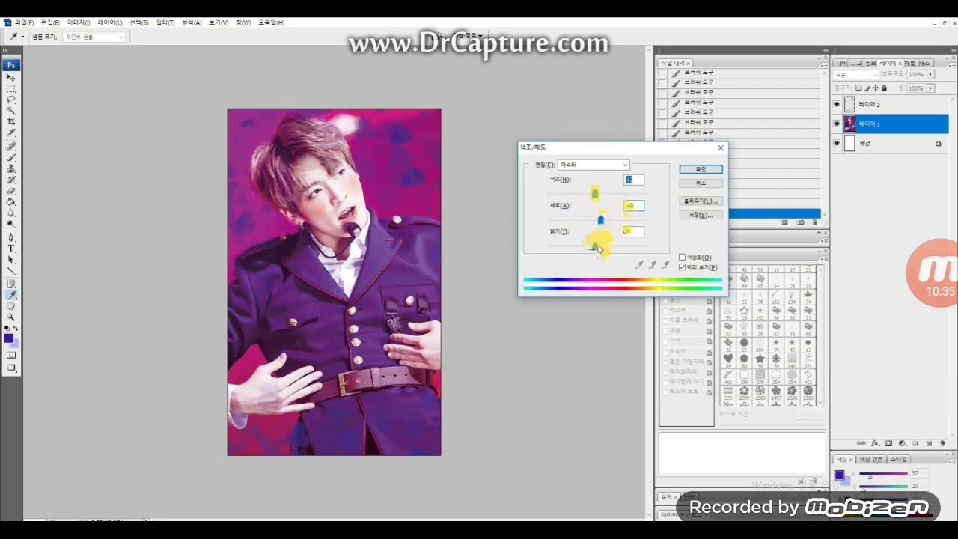
pyautogui.moveTo(598, 248); pyautogui.dragTo(597, 244)
pyautogui.click(686, 171)
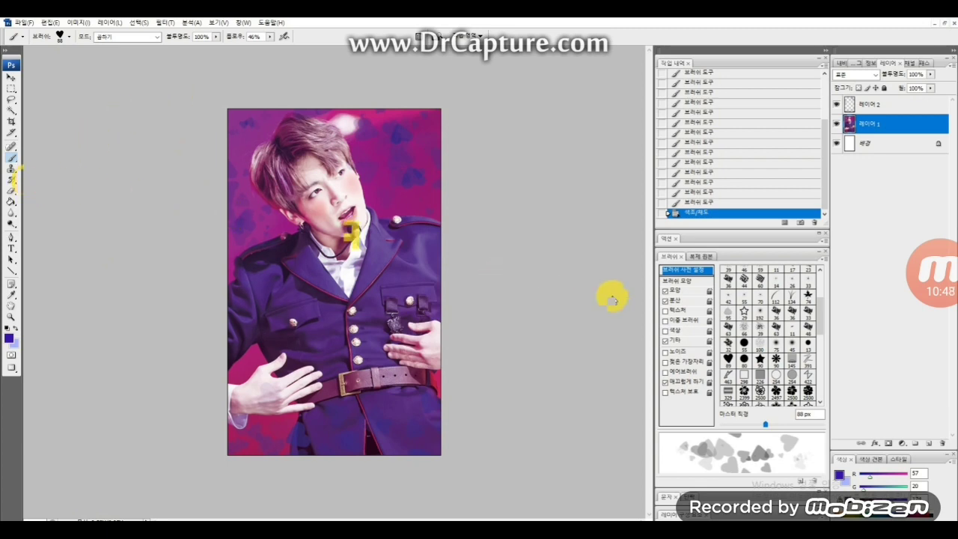
# Step: Shift the hue of the hearts layer slightly towards purple with Hue/Saturation, leaving saturation and lightness at 0
pyautogui.click(849, 105)
pyautogui.hotkey('ctrl', 'u')
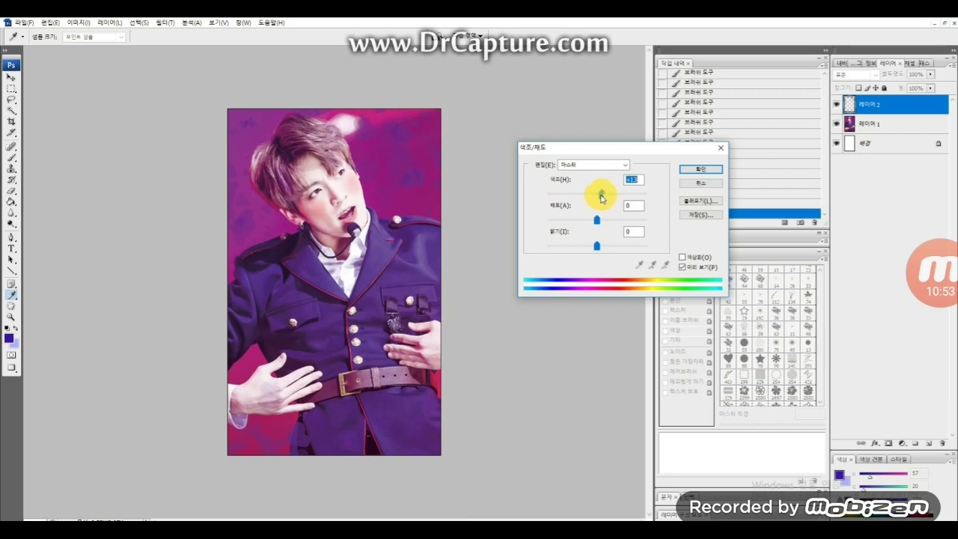
pyautogui.moveTo(600, 221)
pyautogui.mouseDown()
pyautogui.moveTo(522, 223)
pyautogui.moveTo(606, 230)
pyautogui.moveTo(596, 198)
pyautogui.moveTo(551, 203)
pyautogui.moveTo(588, 210)
pyautogui.mouseUp()
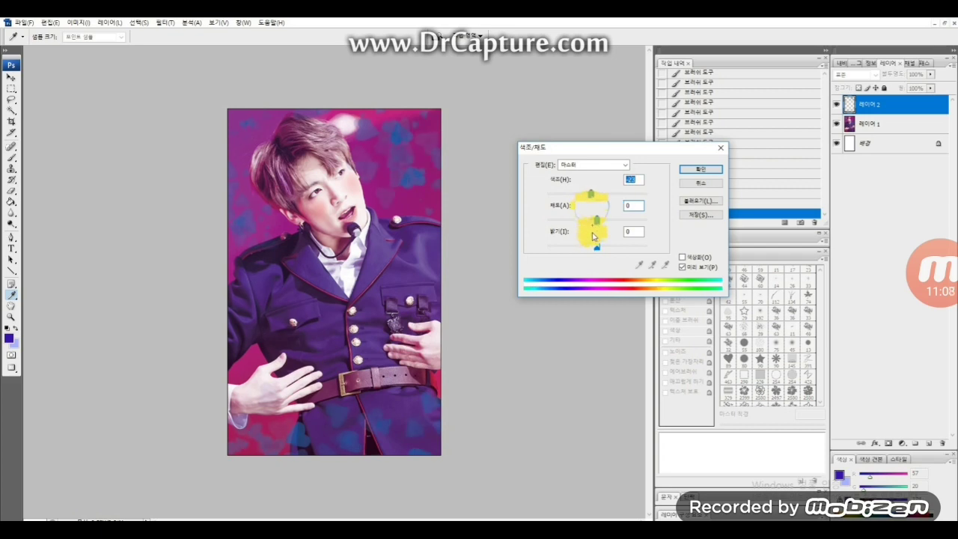
pyautogui.moveTo(598, 246)
pyautogui.mouseDown()
pyautogui.moveTo(607, 247)
pyautogui.moveTo(592, 247)
pyautogui.mouseUp()
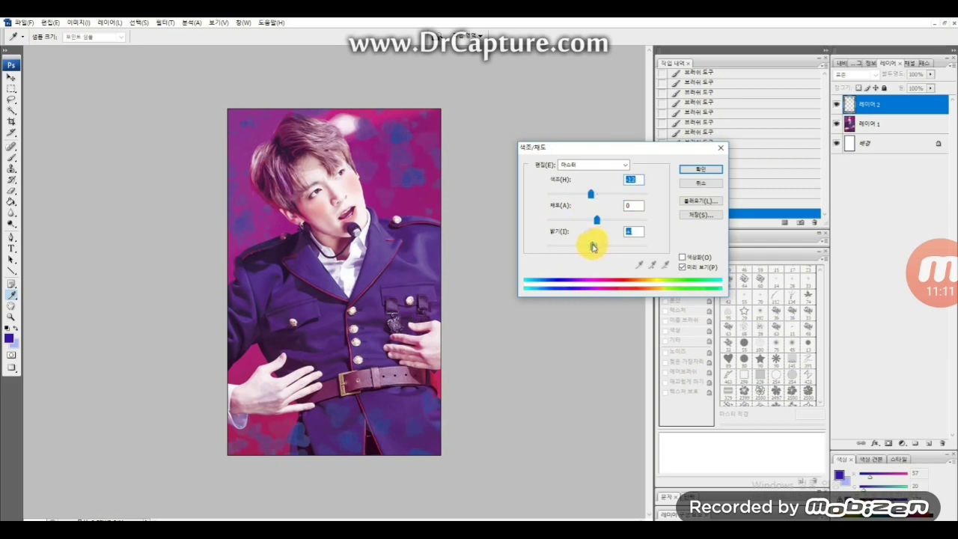
pyautogui.moveTo(591, 193); pyautogui.dragTo(598, 197)
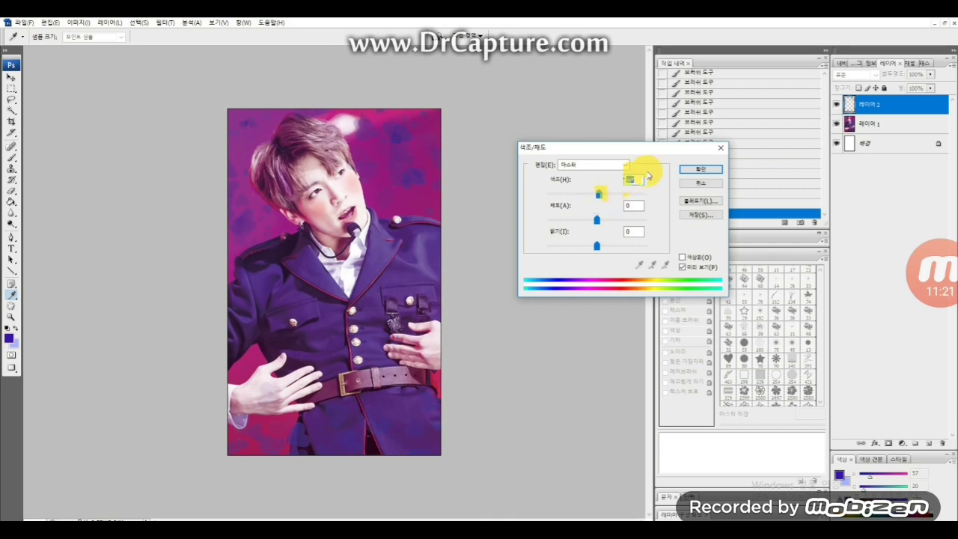
pyautogui.click(700, 169)
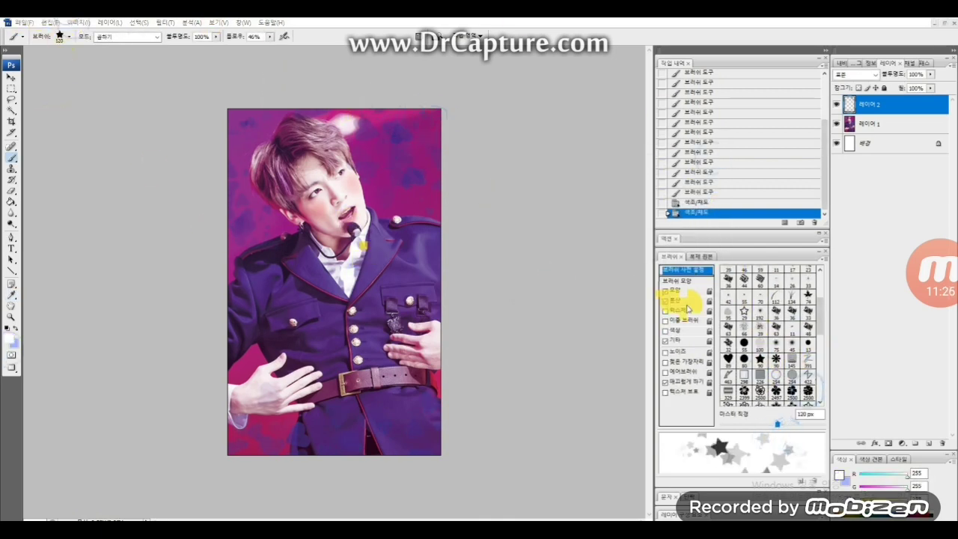
# Step: Prepare the scattered star brush at 90 px with white as the foreground colour
pyautogui.click(787, 378)
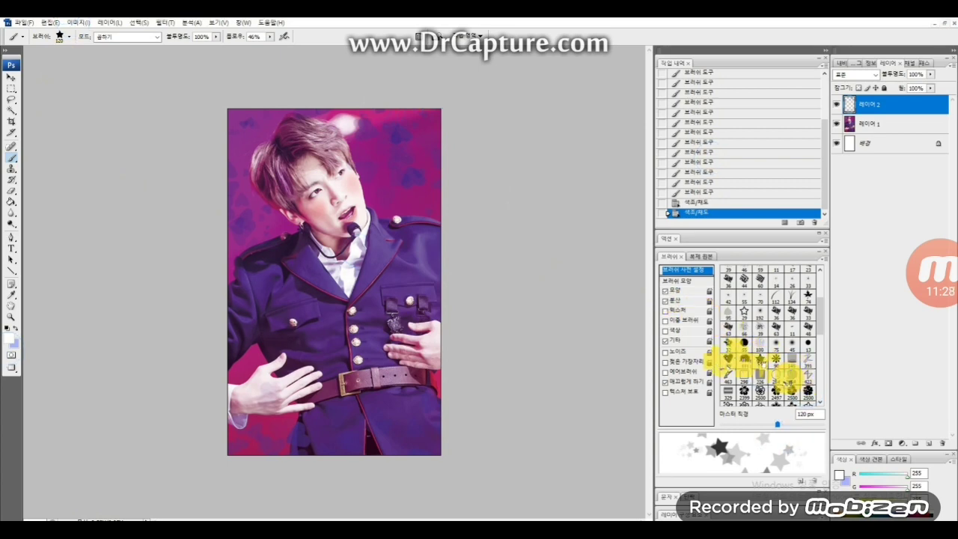
pyautogui.click(760, 359)
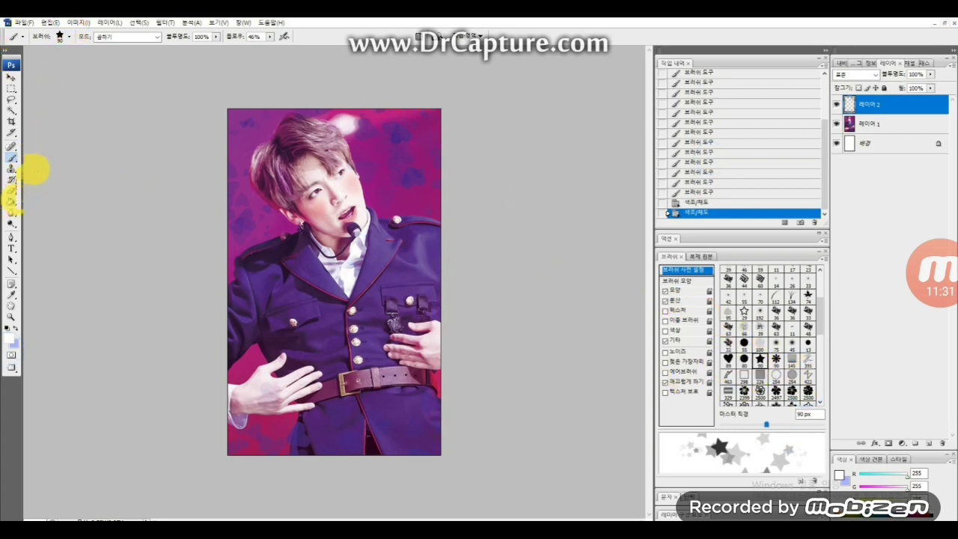
pyautogui.click(9, 331)
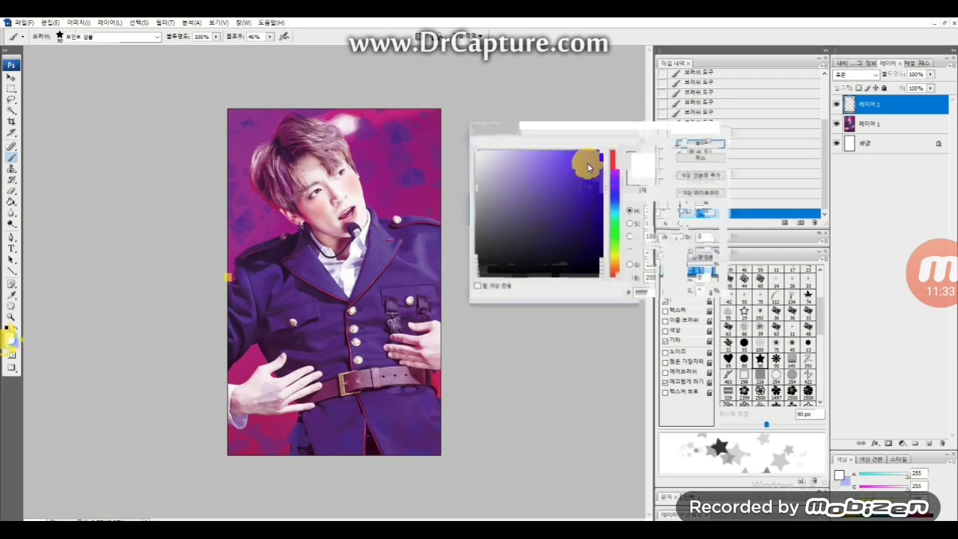
pyautogui.click(506, 165)
pyautogui.click(689, 141)
# Step: Stamp translucent white stars over the background on both sides of the head, down to the shoulder on the left
pyautogui.moveTo(434, 118)
pyautogui.mouseDown()
pyautogui.moveTo(424, 89)
pyautogui.moveTo(407, 150)
pyautogui.moveTo(413, 188)
pyautogui.moveTo(402, 174)
pyautogui.mouseUp()
pyautogui.click(373, 152)
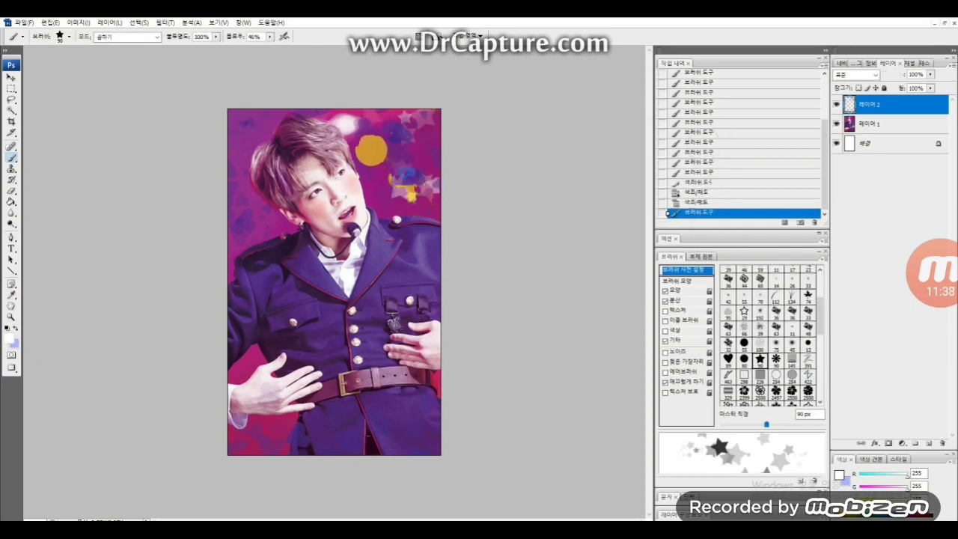
pyautogui.click(378, 118)
pyautogui.click(253, 122)
pyautogui.moveTo(238, 158)
pyautogui.mouseDown()
pyautogui.moveTo(235, 191)
pyautogui.moveTo(254, 224)
pyautogui.moveTo(219, 259)
pyautogui.mouseUp()
# Step: Scatter white stars along the bottom of the photo and over the jacket's right-hand edge below the shoulder
pyautogui.click(242, 378)
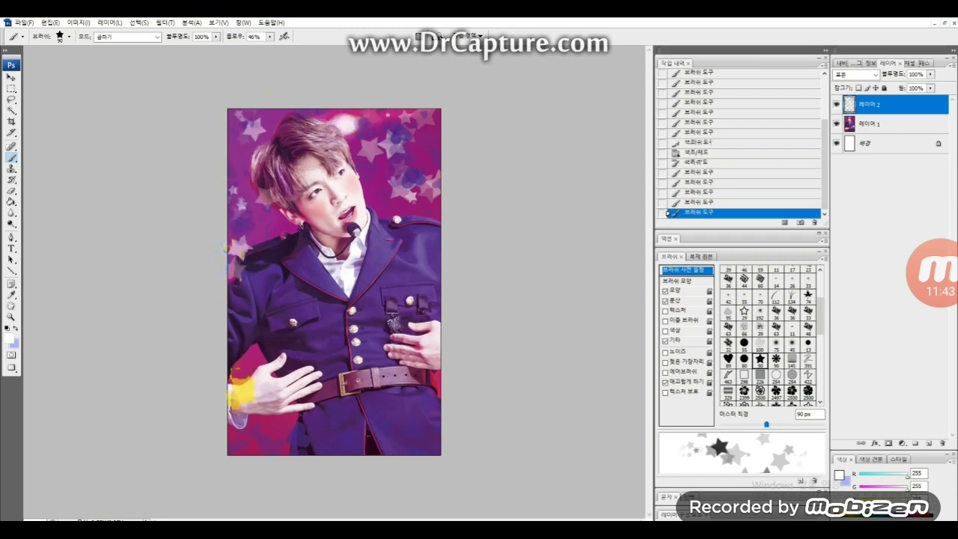
pyautogui.moveTo(235, 397)
pyautogui.mouseDown()
pyautogui.moveTo(235, 431)
pyautogui.moveTo(273, 426)
pyautogui.moveTo(357, 448)
pyautogui.moveTo(429, 435)
pyautogui.moveTo(396, 414)
pyautogui.moveTo(337, 417)
pyautogui.mouseUp()
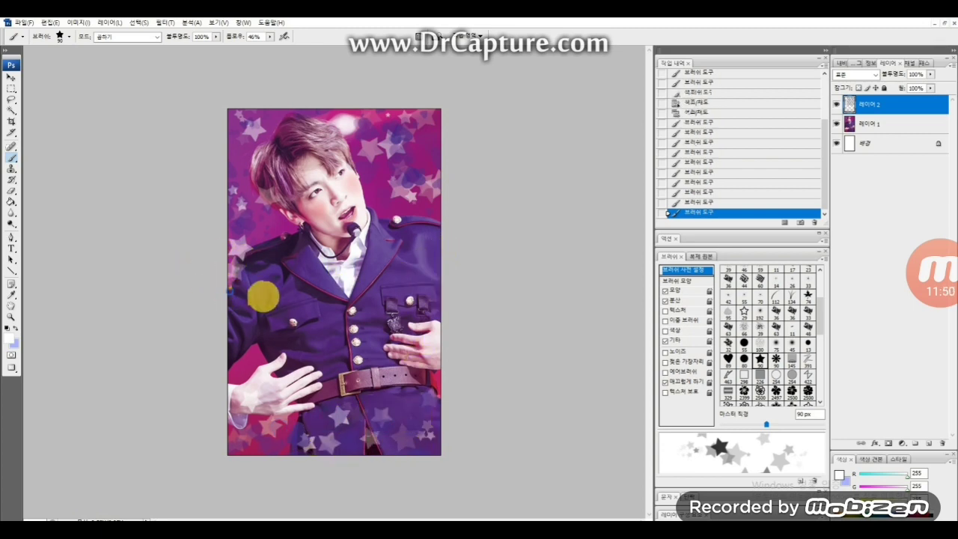
pyautogui.moveTo(462, 256)
pyautogui.mouseDown()
pyautogui.moveTo(425, 264)
pyautogui.moveTo(432, 241)
pyautogui.mouseUp()
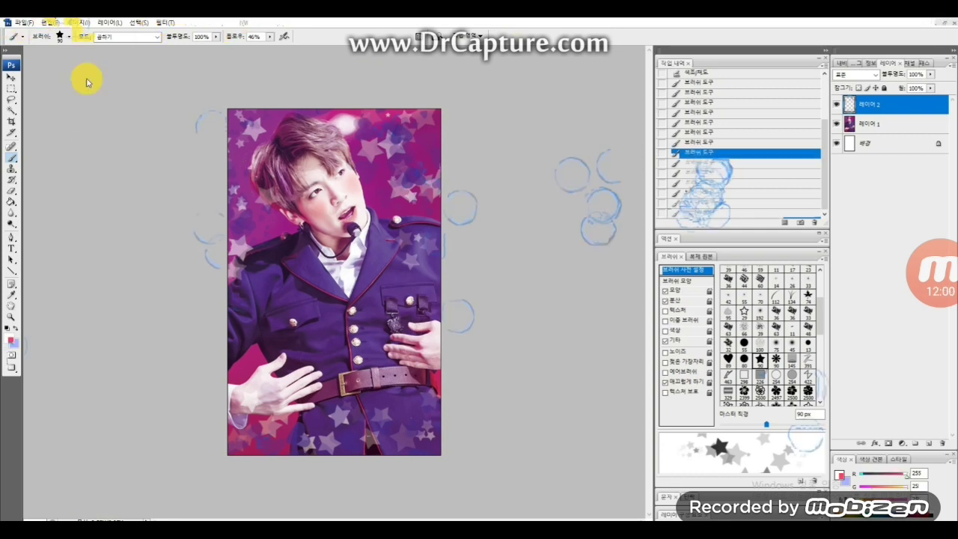
# Step: Set the foreground colour to pinkish red, RGB 252, 60, 92, and choose the 422 px scattered zigzag-outline brush
pyautogui.click(9, 337)
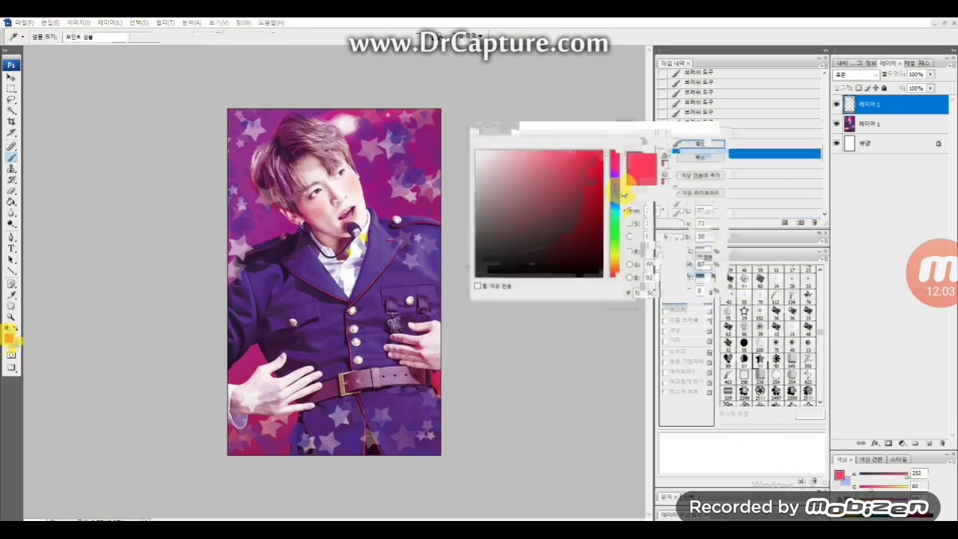
pyautogui.click(704, 144)
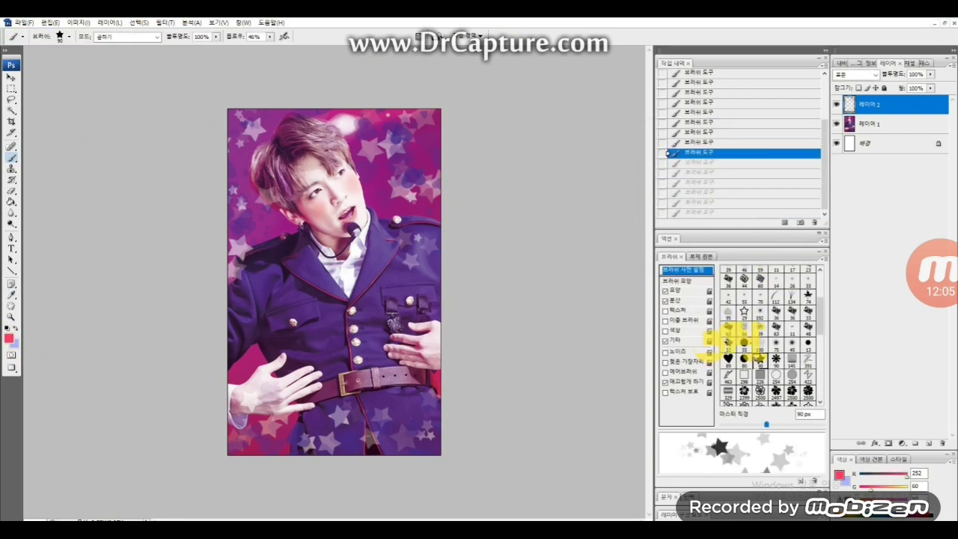
pyautogui.click(808, 374)
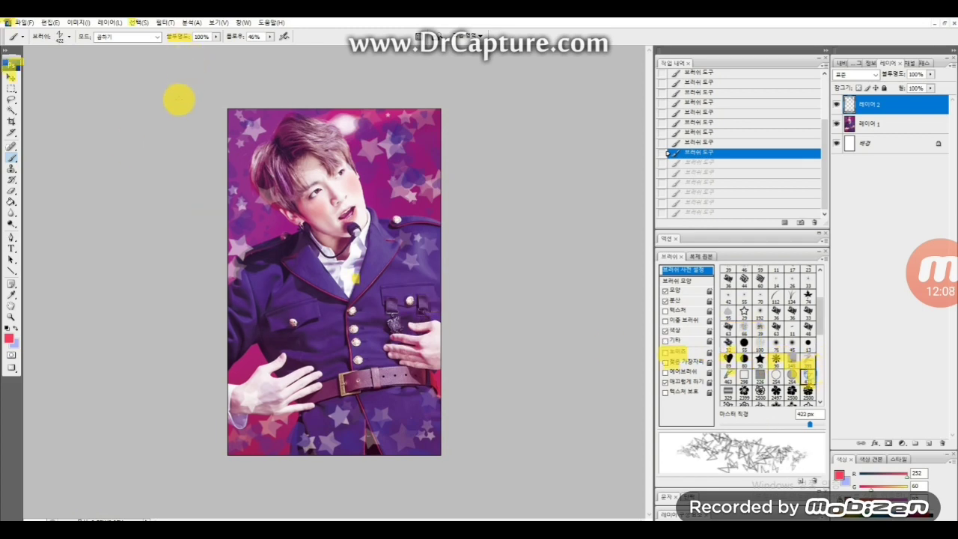
# Step: Stamp faint pinkish-red zigzag outlines over the background around the head and along the photo's left edge and bottom
pyautogui.click(406, 140)
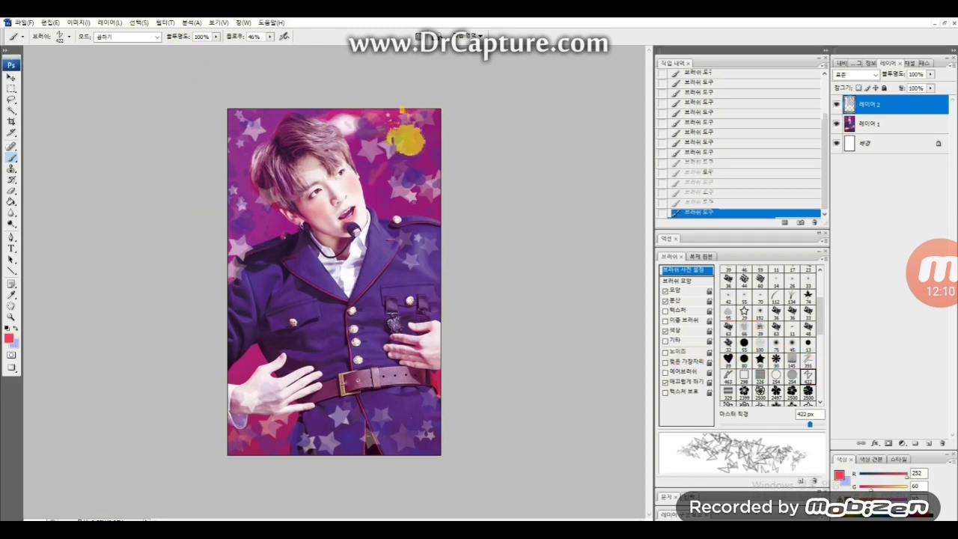
pyautogui.hotkey('ctrl', 'z')
pyautogui.click(419, 140)
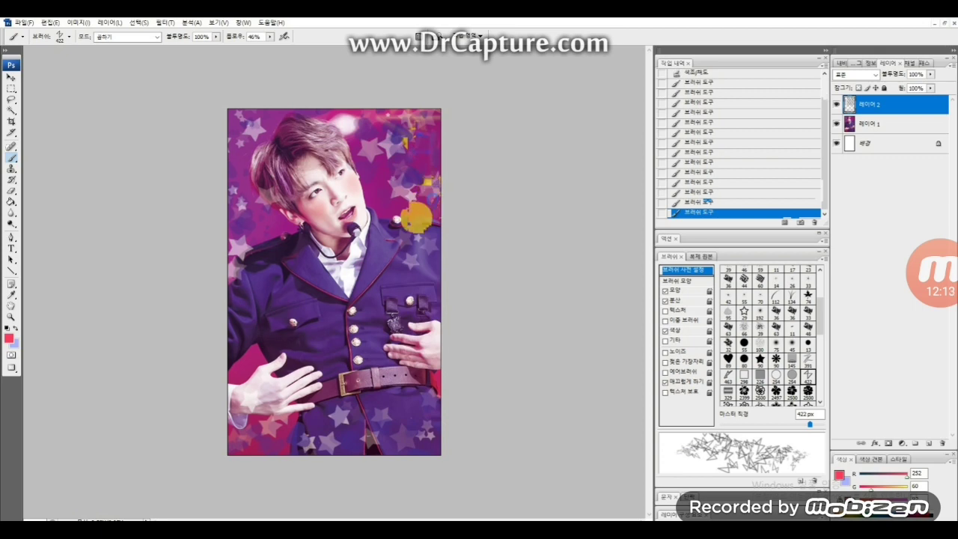
pyautogui.click(394, 177)
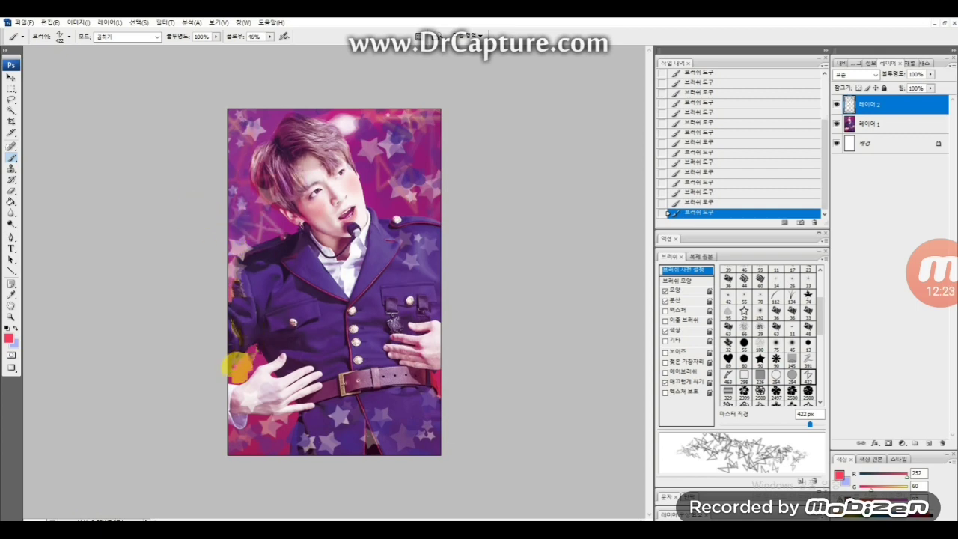
pyautogui.moveTo(240, 371)
pyautogui.mouseDown()
pyautogui.moveTo(250, 423)
pyautogui.moveTo(316, 449)
pyautogui.mouseUp()
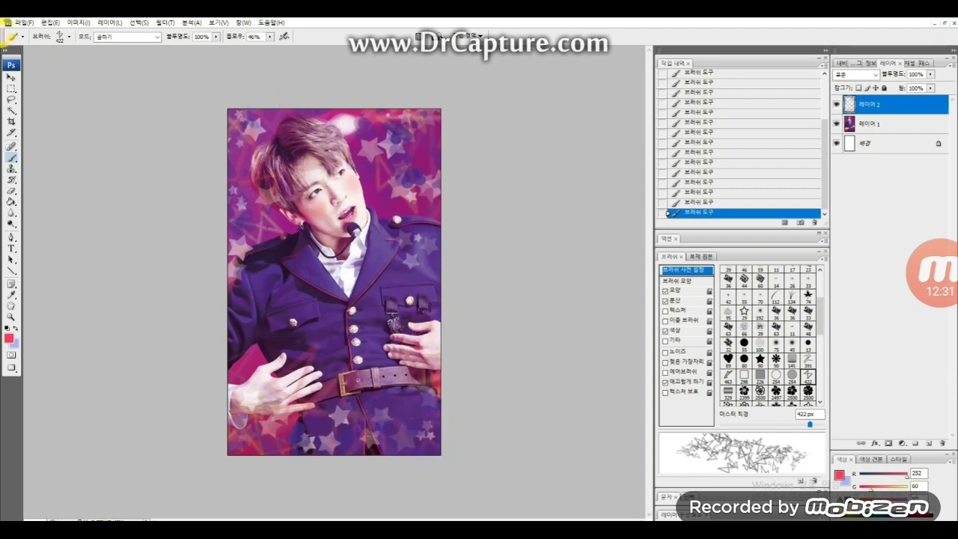
# Step: Apply a Hue/Saturation adjustment to the decoration layer, 레이어 2
pyautogui.click(874, 124)
pyautogui.click(860, 104)
pyautogui.hotkey('ctrl', 'u')
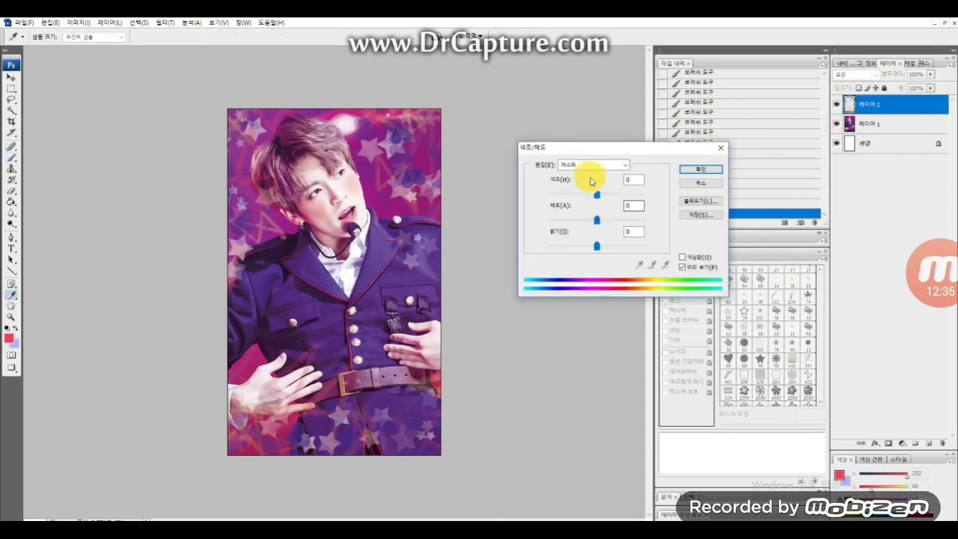
pyautogui.click(699, 169)
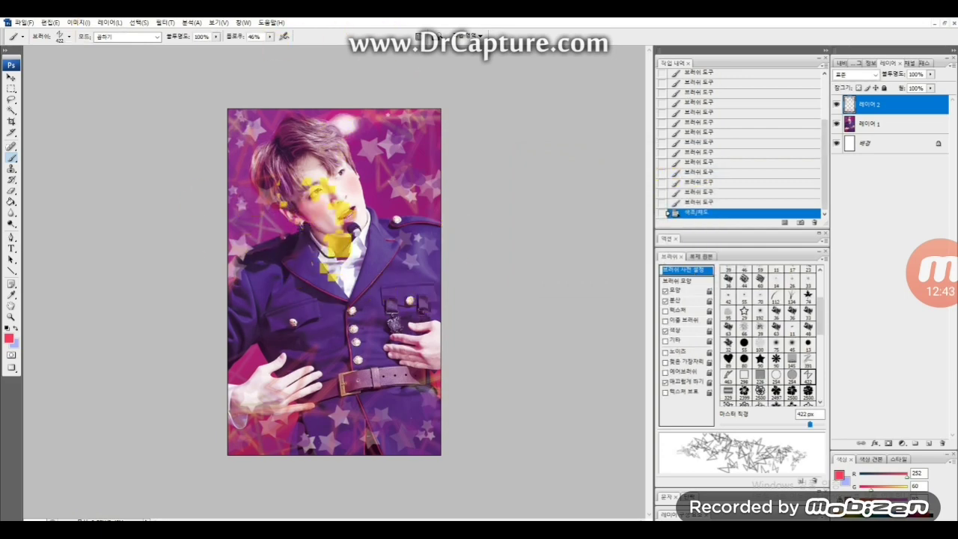
pyautogui.click(24, 23)
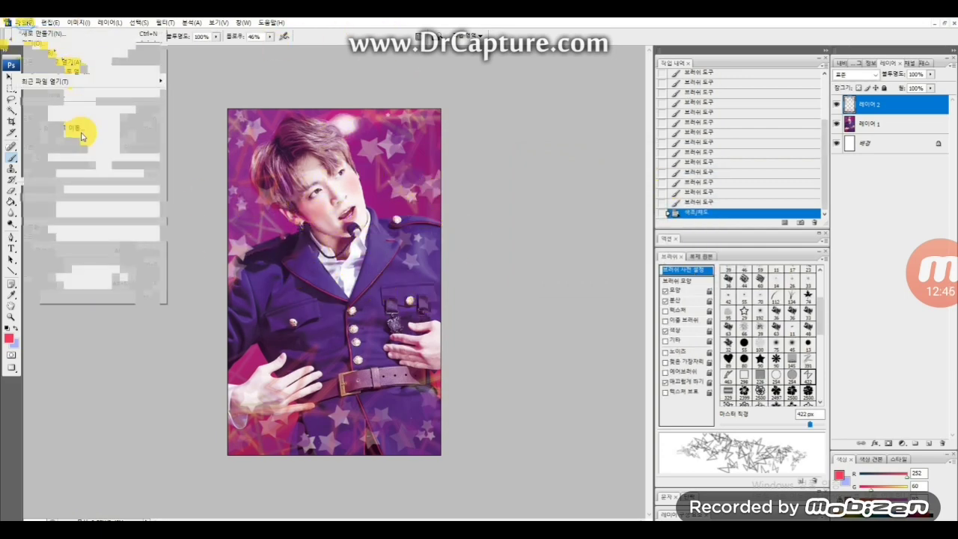
pyautogui.click(200, 185)
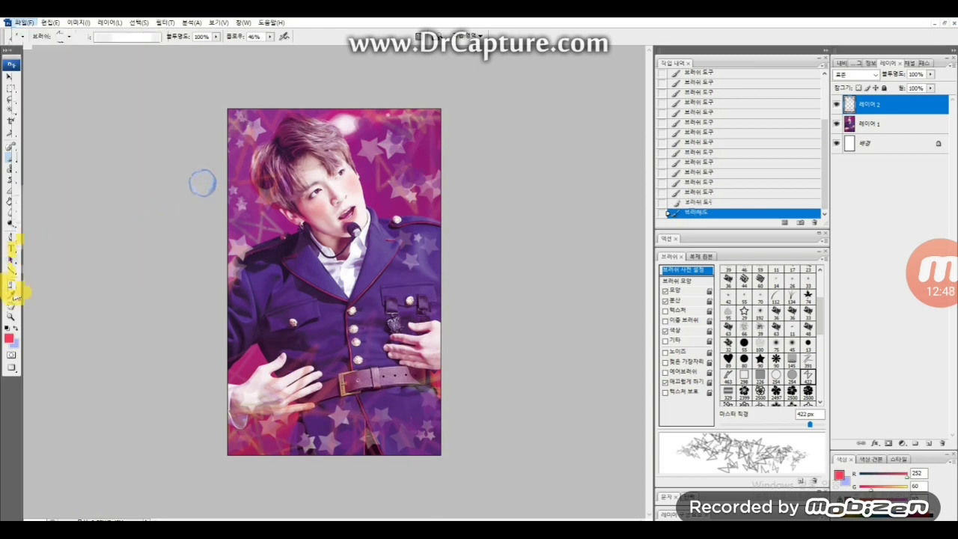
# Step: Sample the lower lip's colour and set the foreground to a stronger coral pink with red 244 and green 125
pyautogui.click(12, 315)
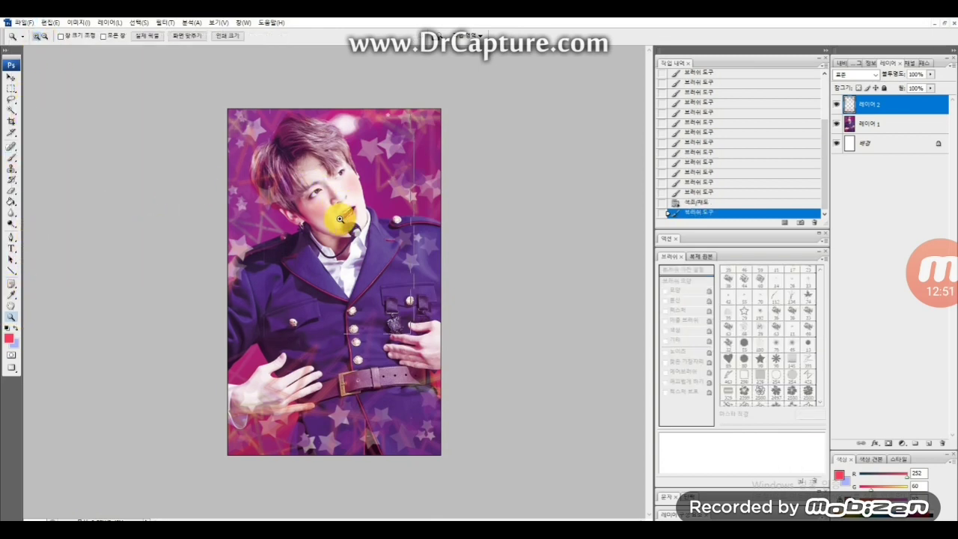
pyautogui.click(359, 222)
pyautogui.click(363, 213)
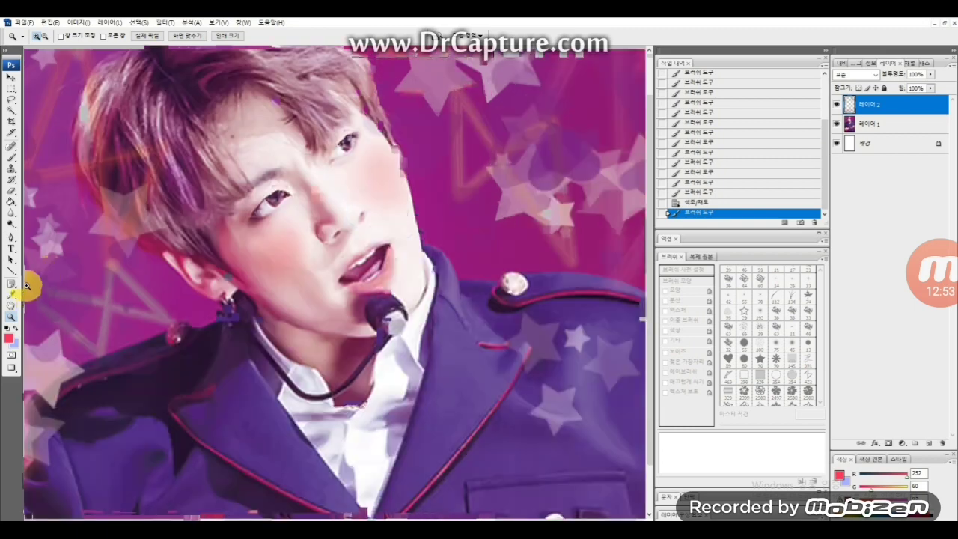
pyautogui.click(11, 294)
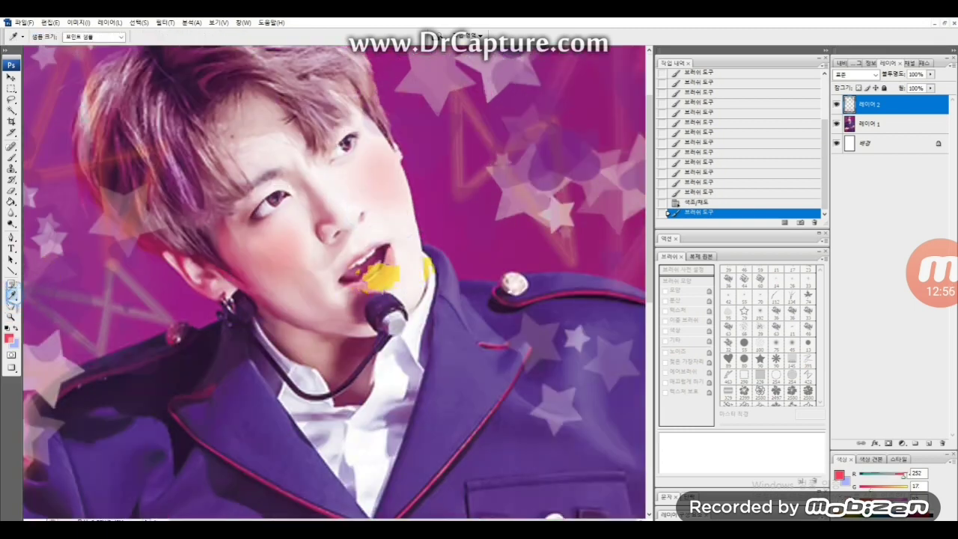
pyautogui.click(380, 276)
pyautogui.click(9, 339)
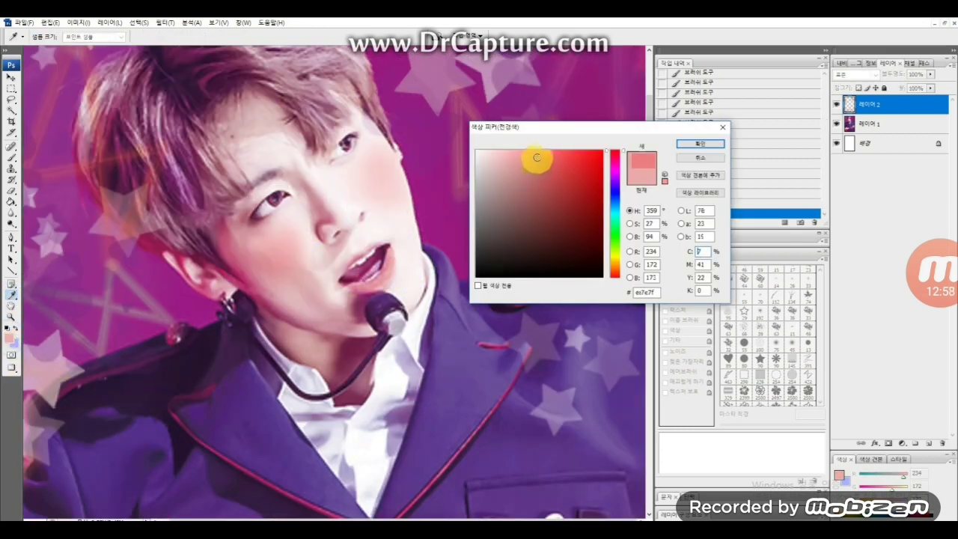
pyautogui.click(698, 142)
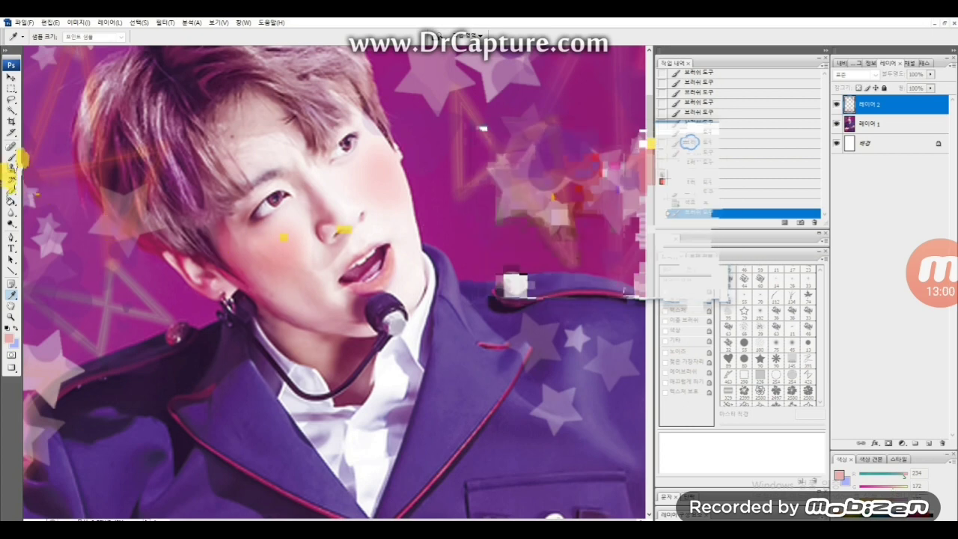
# Step: Tint the lower lip coral pink with a hard round brush at 14 px and 23% opacity
pyautogui.click(12, 157)
pyautogui.click(390, 266)
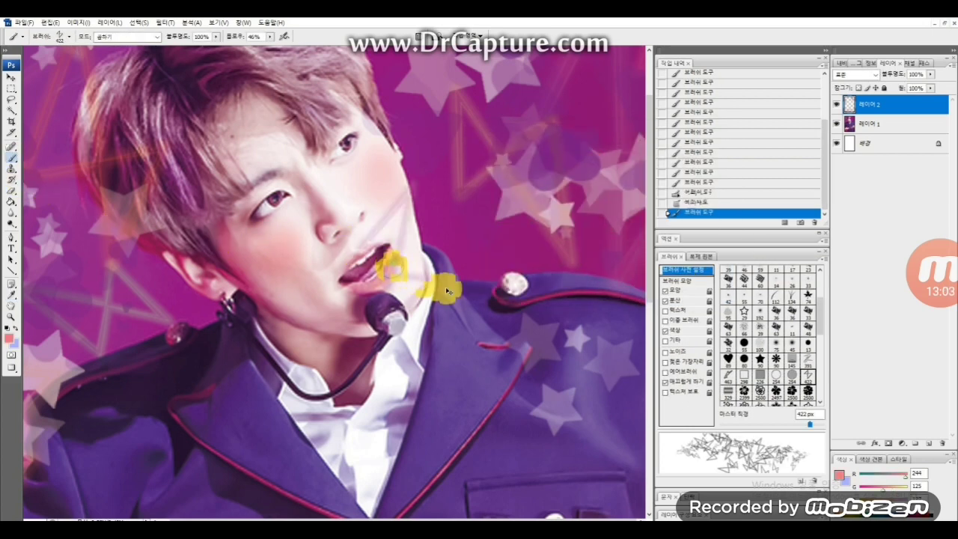
pyautogui.click(744, 343)
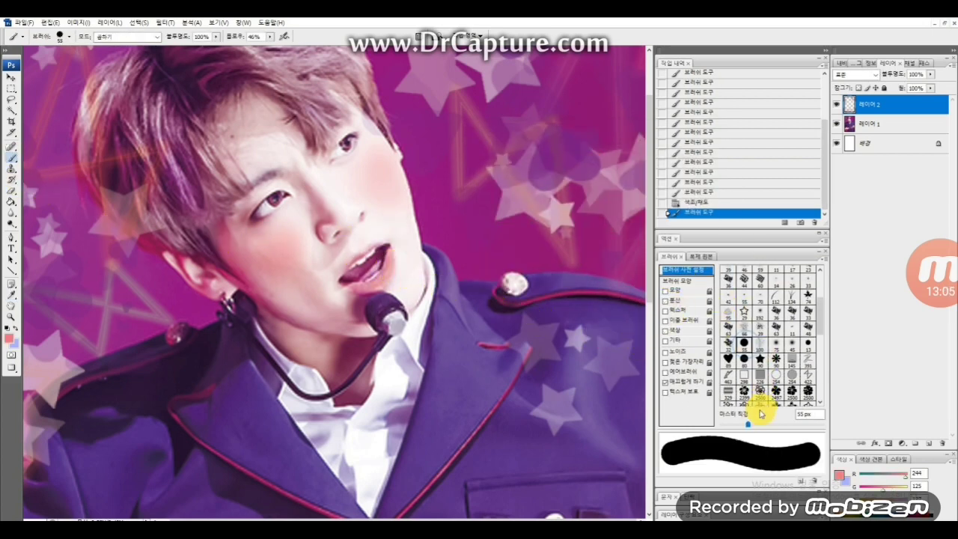
pyautogui.moveTo(745, 426); pyautogui.dragTo(726, 423)
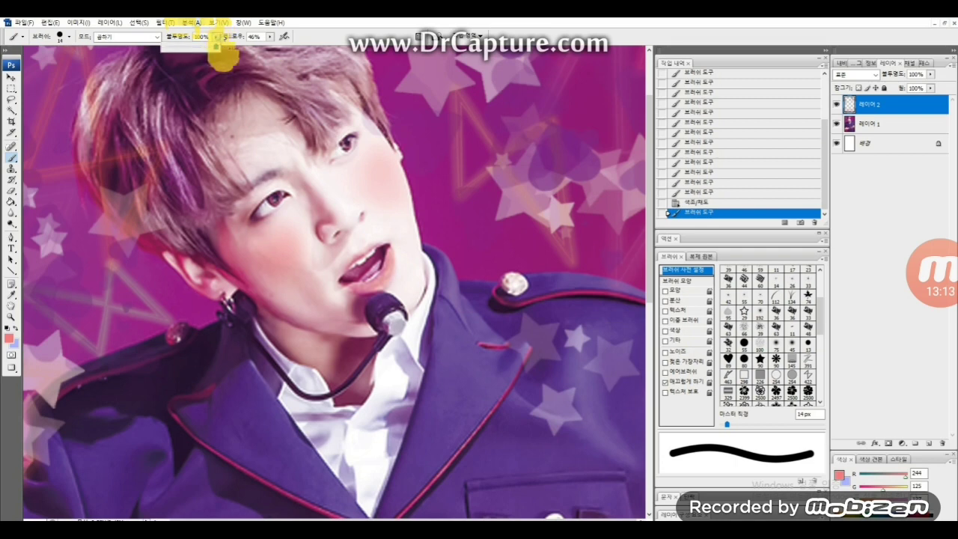
pyautogui.moveTo(206, 51); pyautogui.dragTo(179, 50)
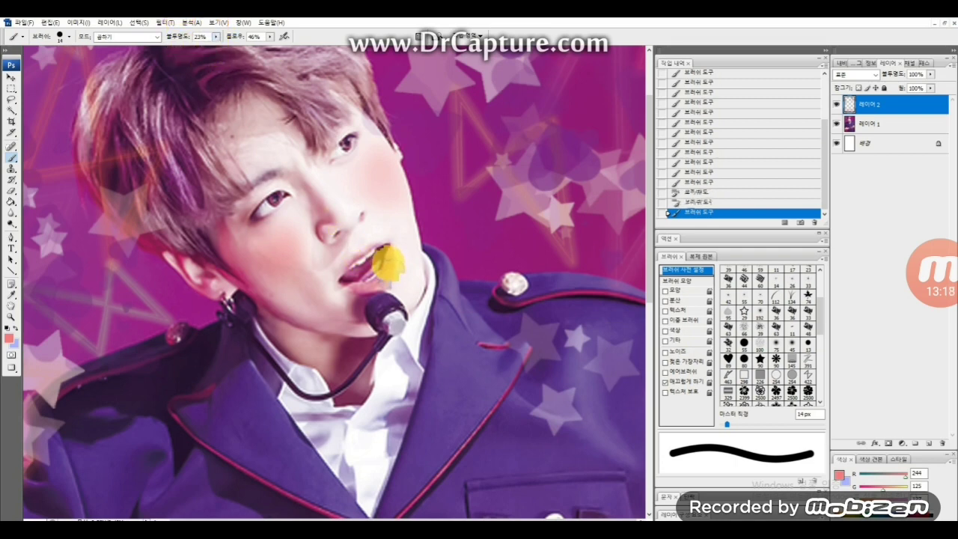
pyautogui.moveTo(386, 263); pyautogui.dragTo(379, 279)
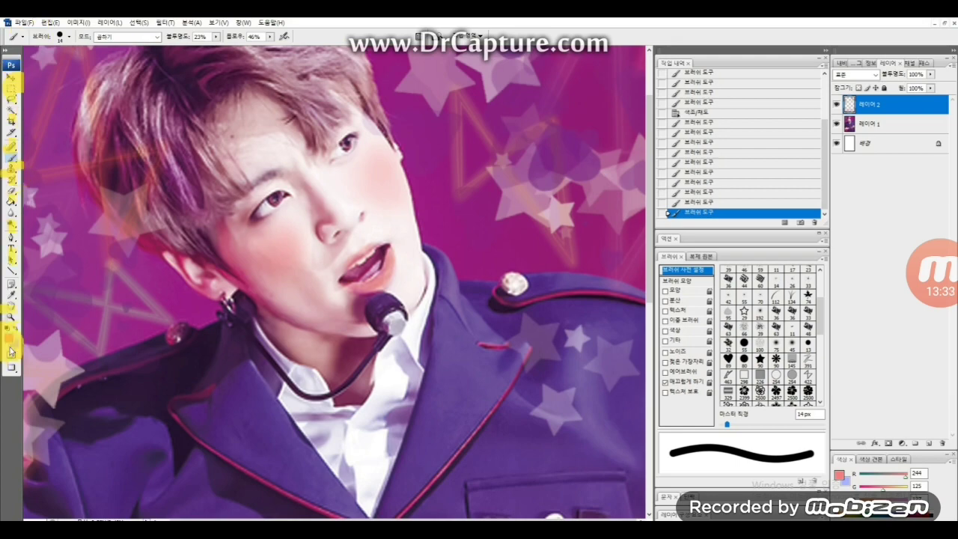
# Step: Save the photo side to the desktop as a JPEG named 정국홀릭(앞면)
pyautogui.click(11, 317)
pyautogui.click(44, 36)
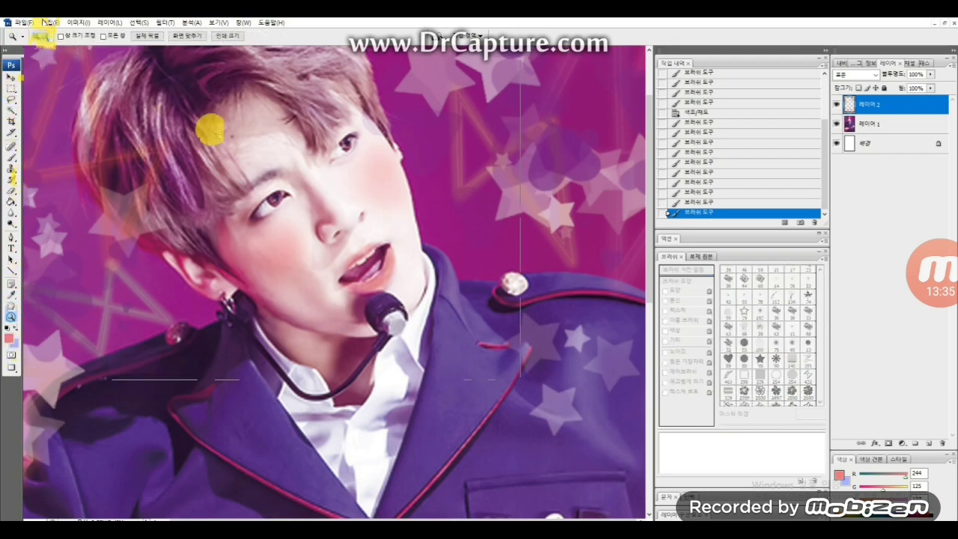
pyautogui.click(307, 205)
pyautogui.click(339, 210)
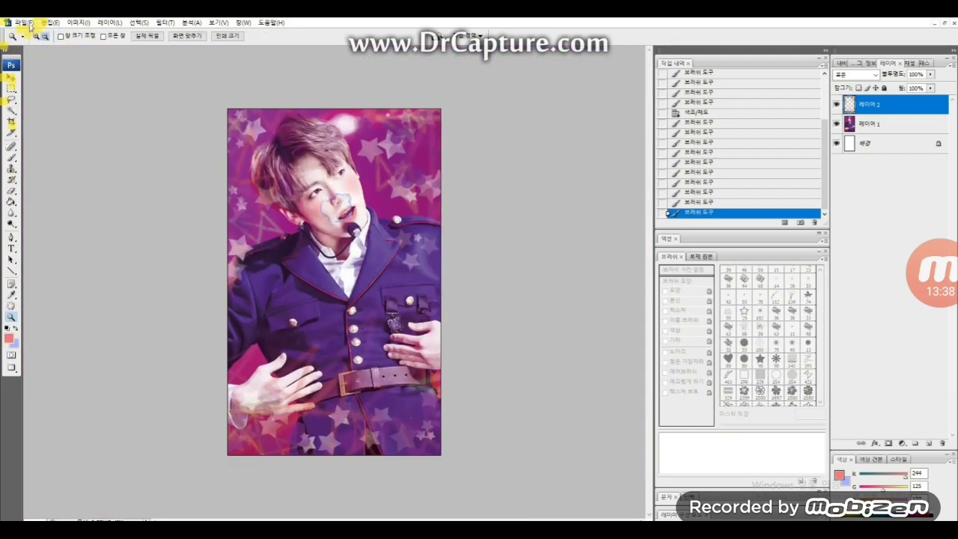
pyautogui.click(50, 23)
pyautogui.click(50, 22)
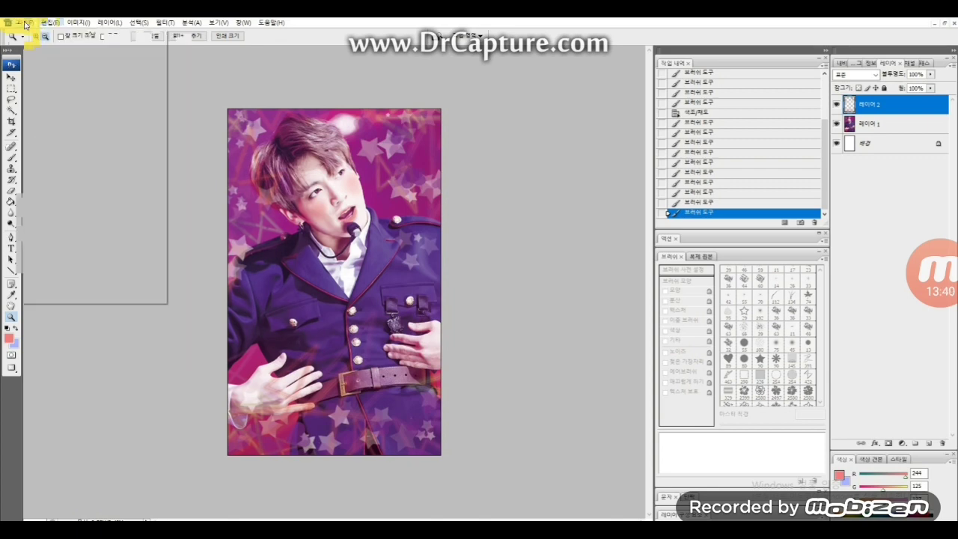
pyautogui.click(21, 23)
pyautogui.click(45, 147)
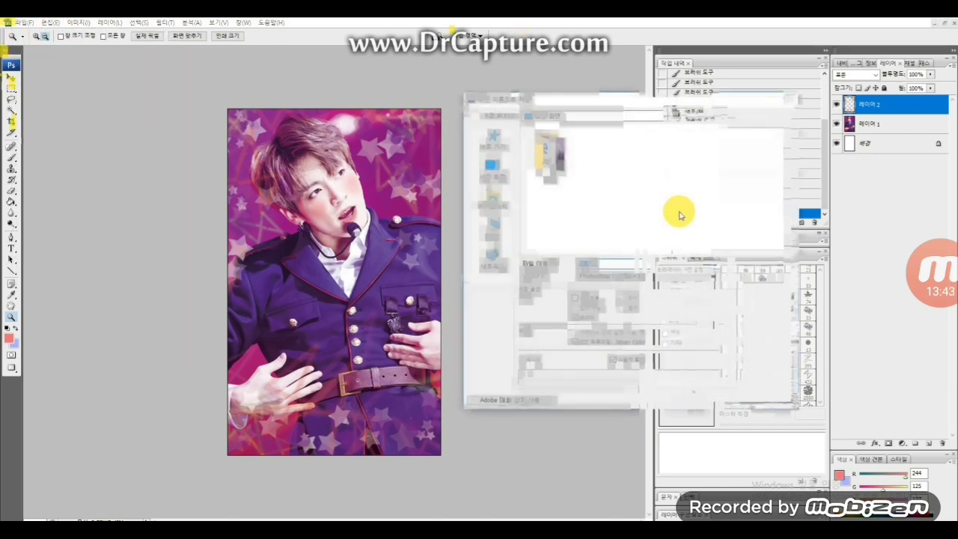
pyautogui.write('정국홀릭(양면)')
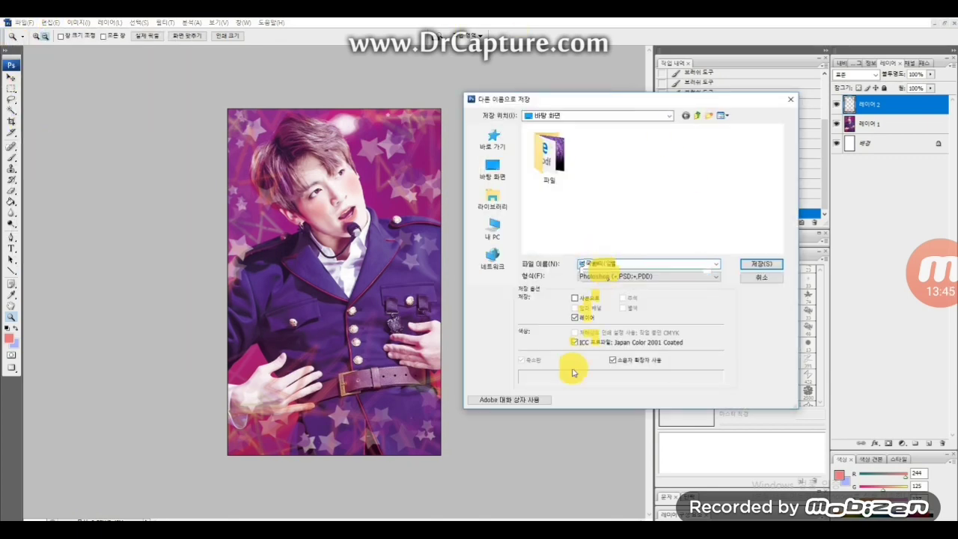
pyautogui.click(640, 276)
pyautogui.click(606, 309)
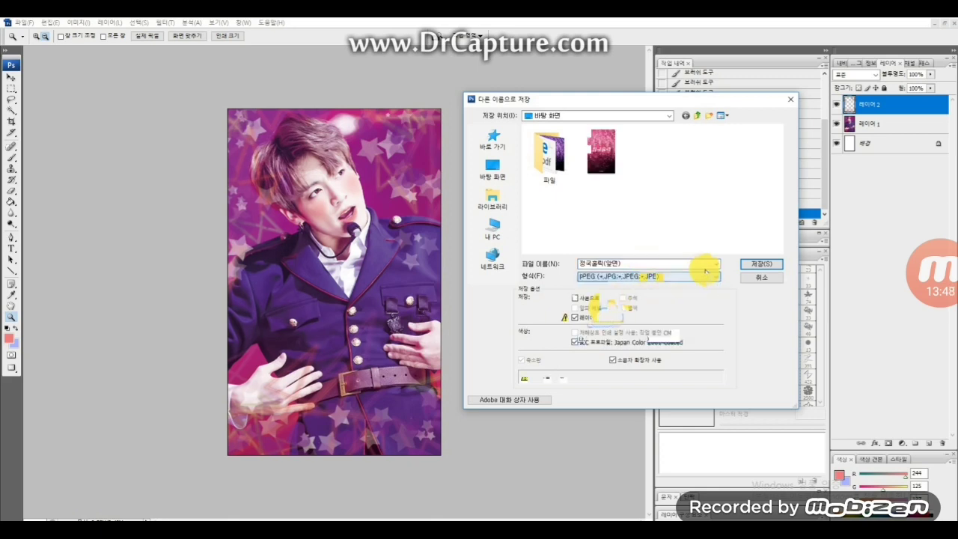
pyautogui.click(762, 263)
pyautogui.press('Return')
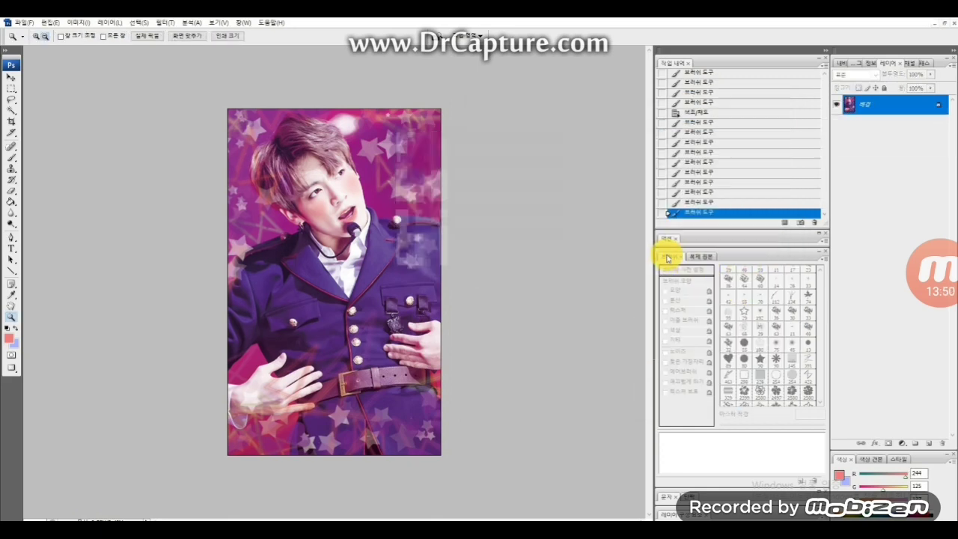
# Step: Open the saved JPEGs of both card sides, 정국홀릭(앞면) and 정국홀릭(뒷면), from the desktop
pyautogui.click(24, 21)
pyautogui.click(45, 43)
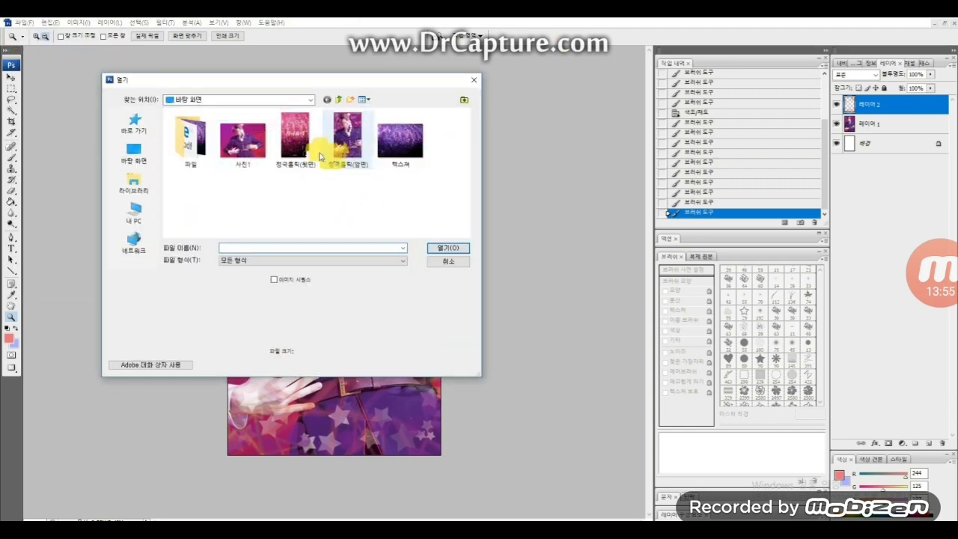
pyautogui.doubleClick(345, 143)
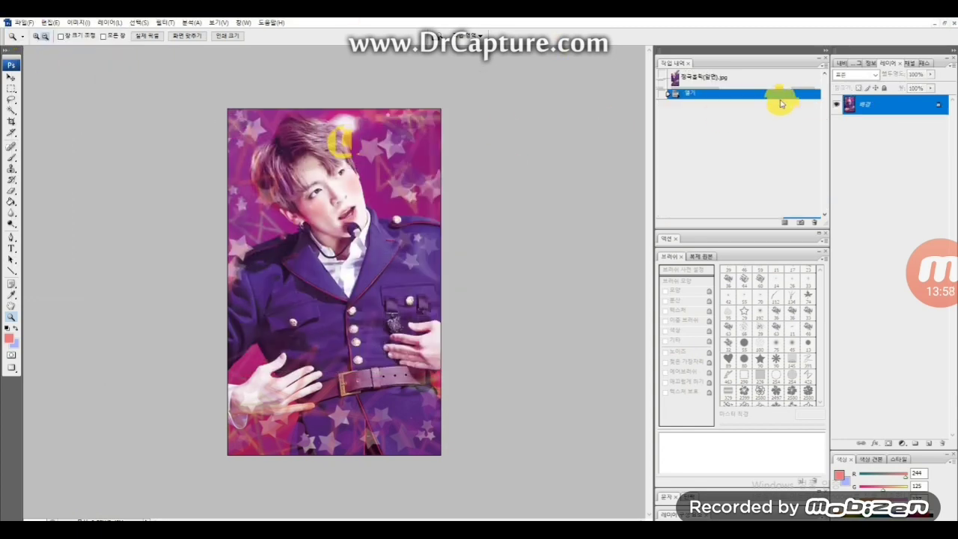
pyautogui.click(26, 21)
pyautogui.click(45, 43)
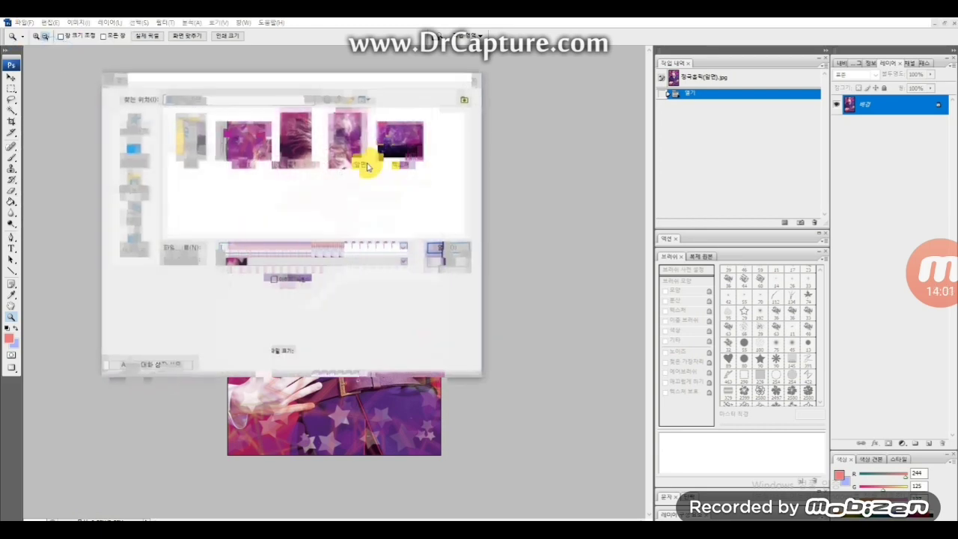
pyautogui.doubleClick(299, 131)
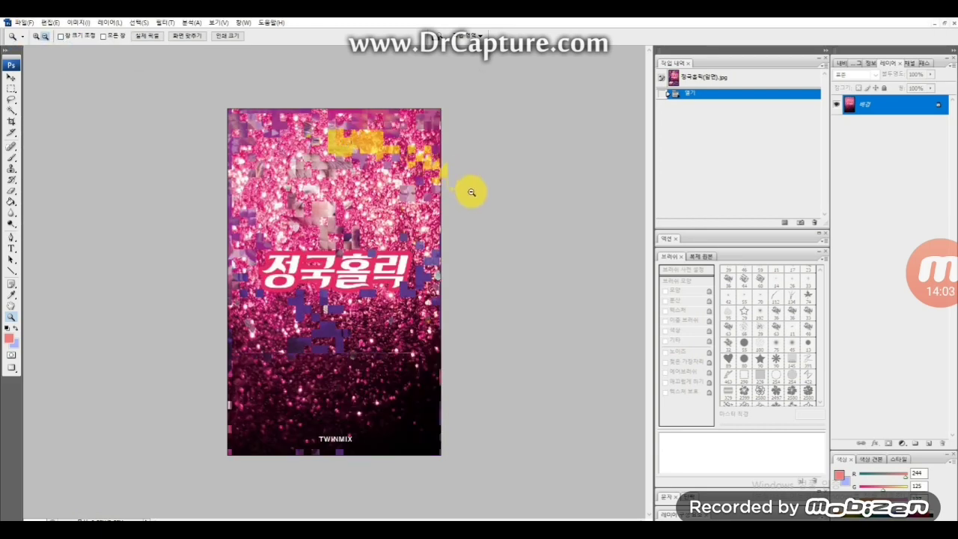
# Step: Restore the document windows from full size and arrange the photo side and the glitter title side next to each other
pyautogui.click(943, 25)
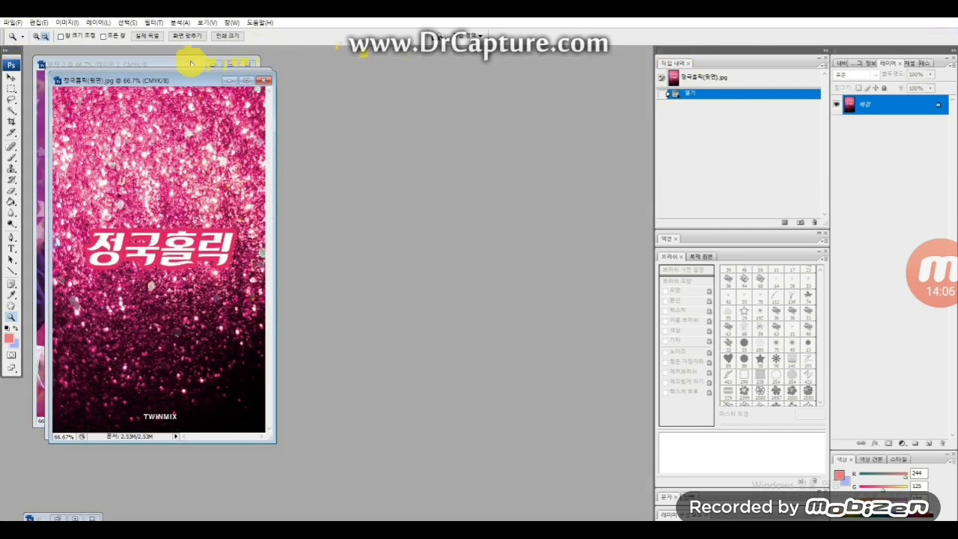
pyautogui.moveTo(191, 62); pyautogui.dragTo(239, 84)
pyautogui.click(118, 79)
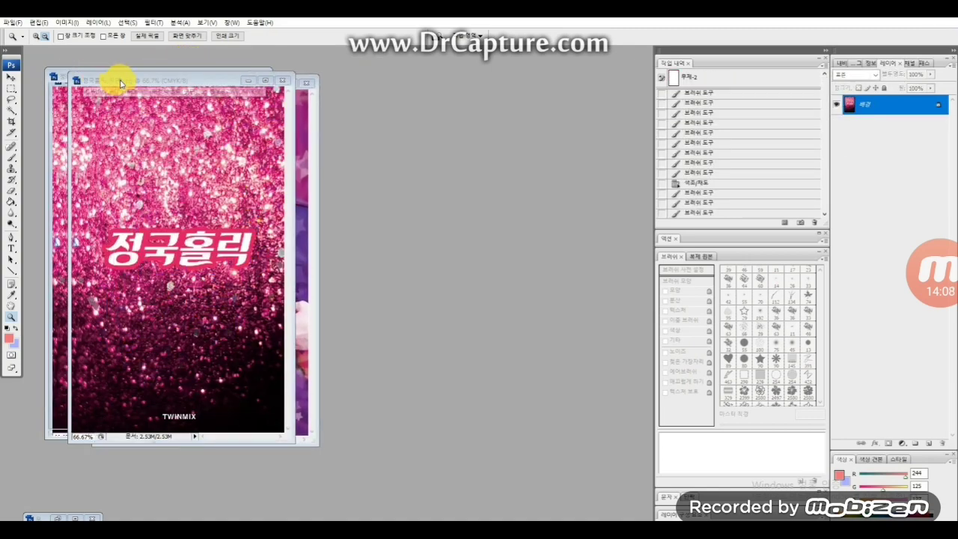
pyautogui.moveTo(118, 79); pyautogui.dragTo(336, 79)
pyautogui.moveTo(65, 75); pyautogui.dragTo(56, 75)
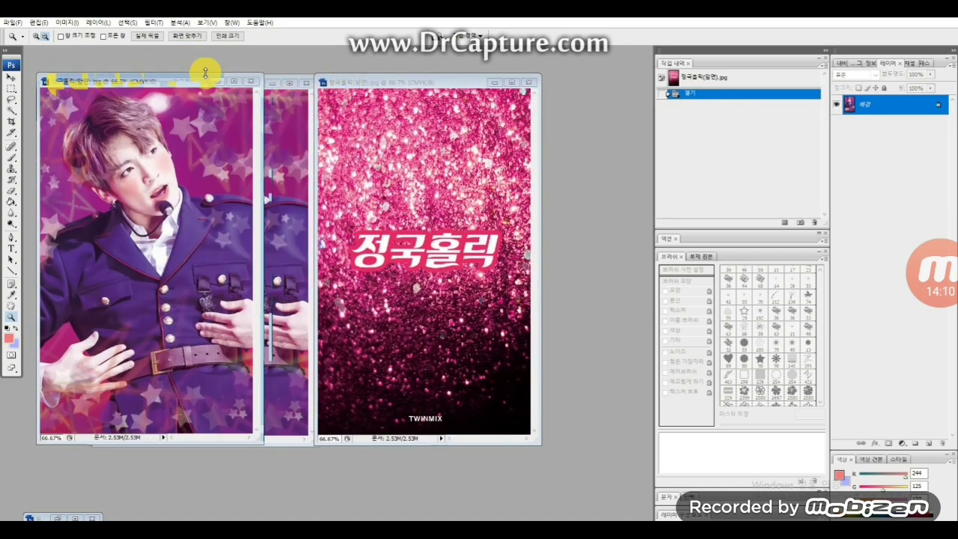
pyautogui.click(254, 88)
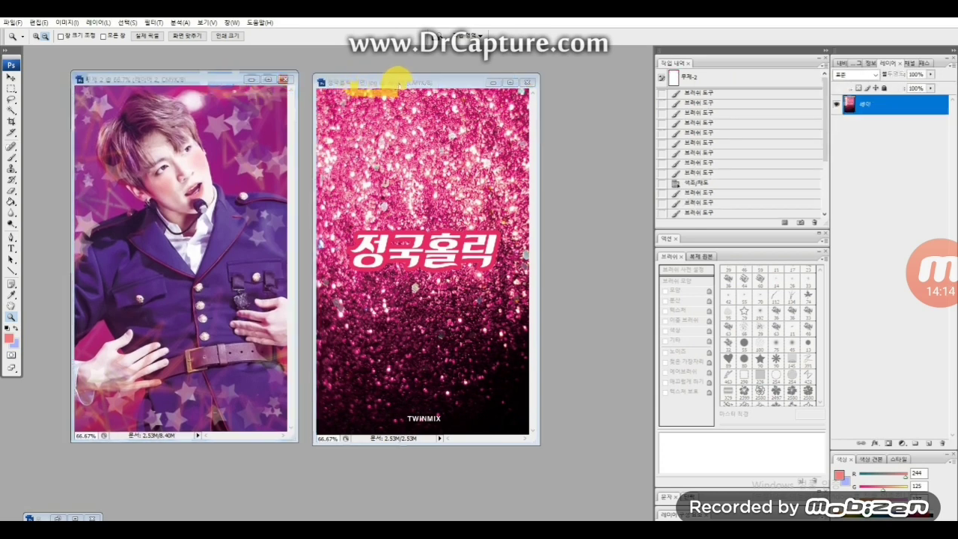
pyautogui.click(385, 84)
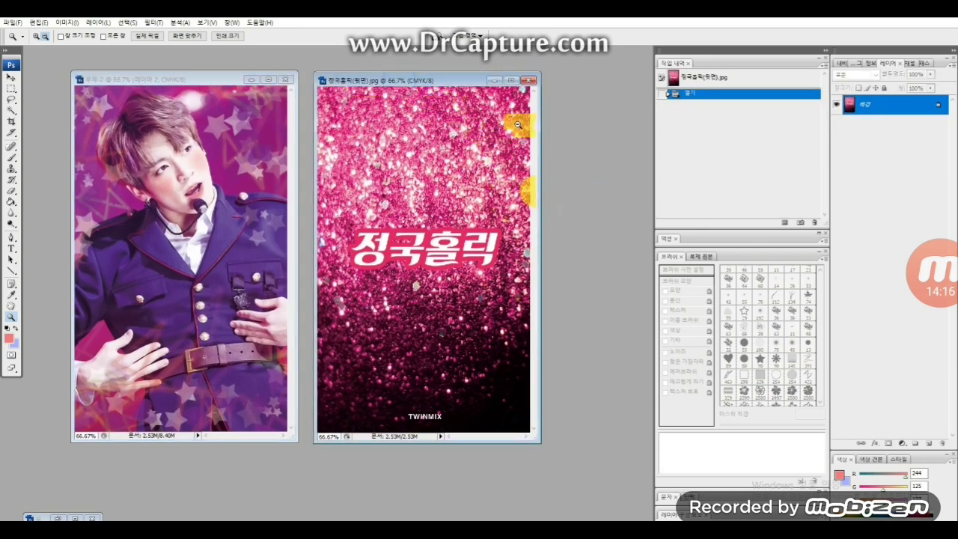